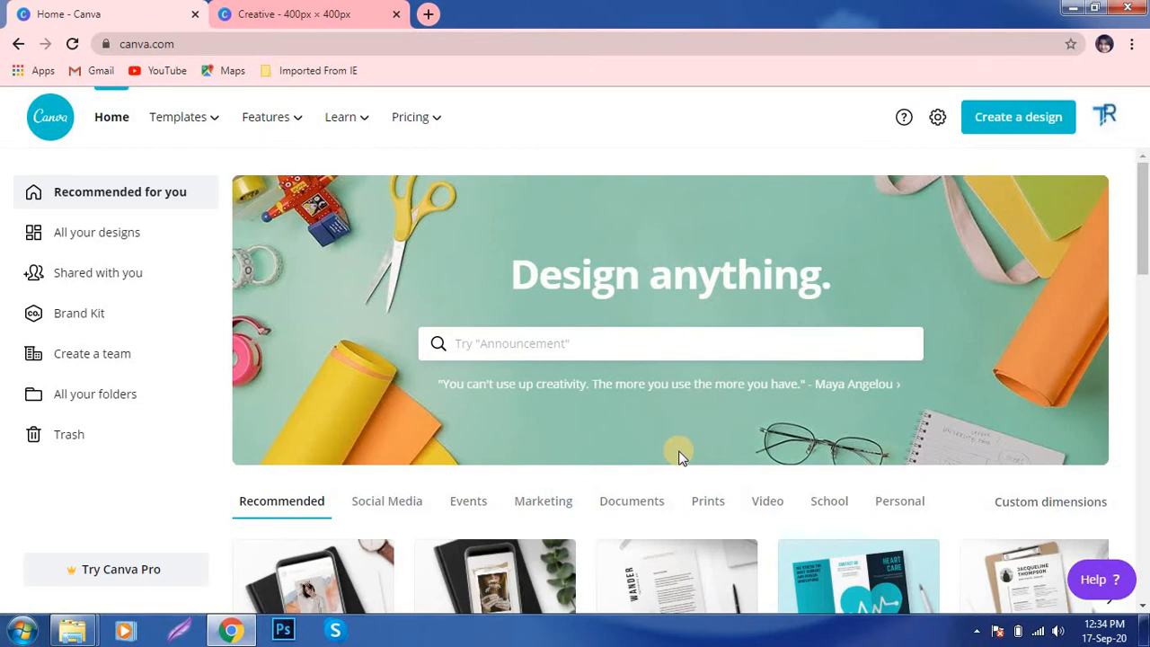
- Create a blank custom design measuring 3.5 in wide by 2 in high
click(1019, 126)
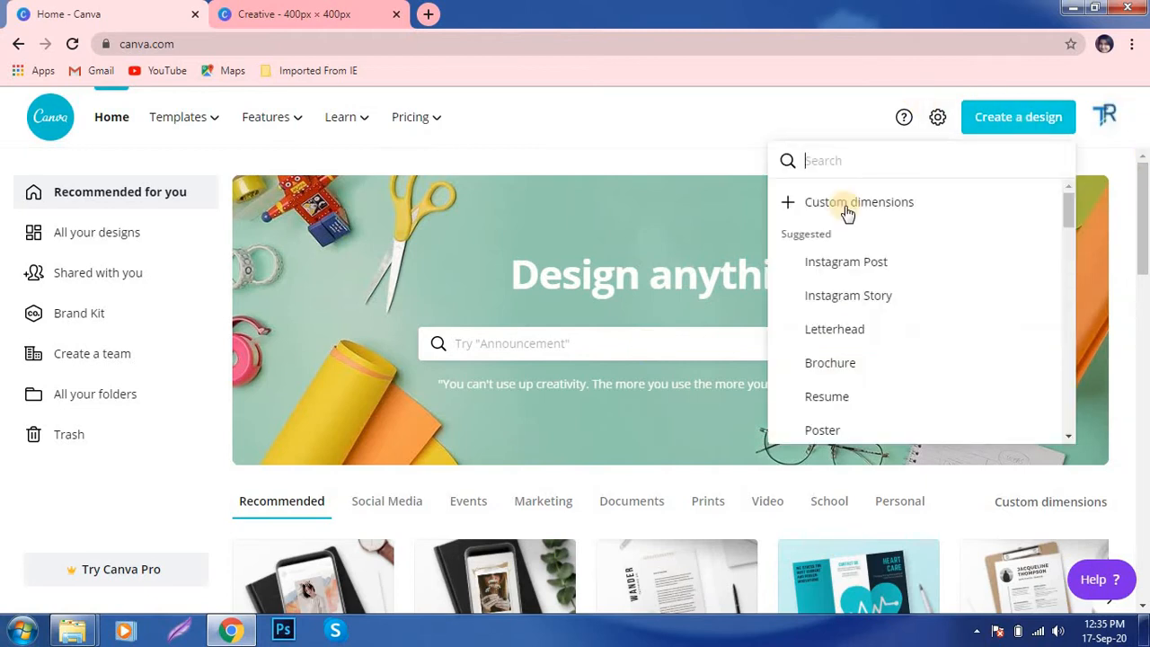
click(840, 216)
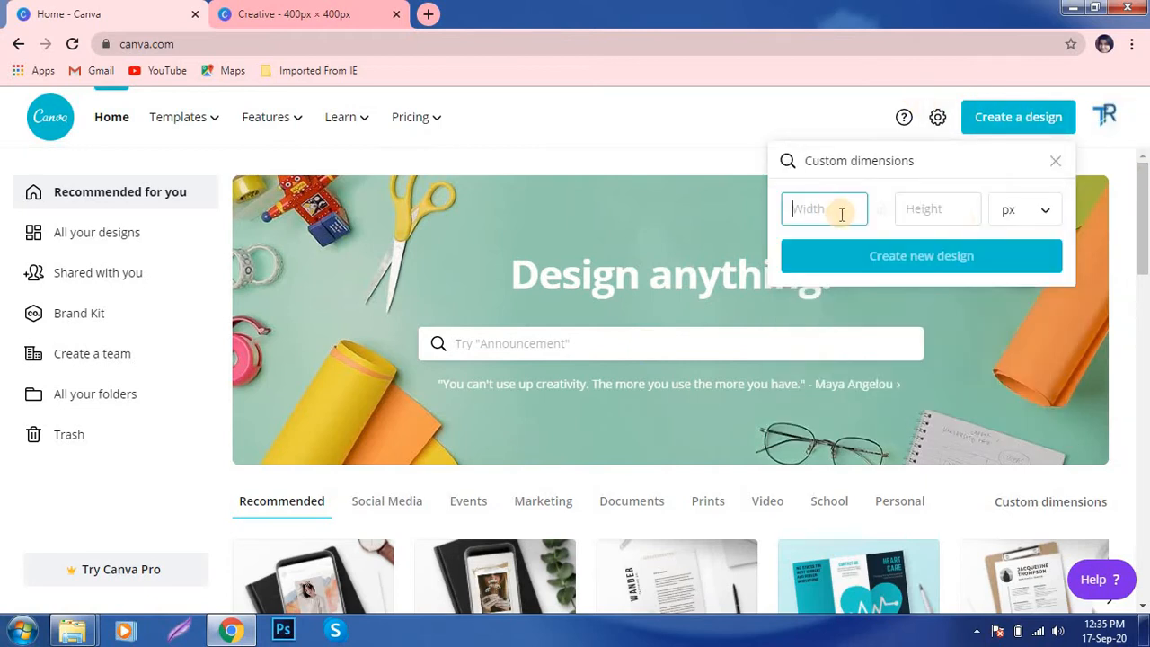
click(1035, 216)
click(1033, 244)
click(860, 209)
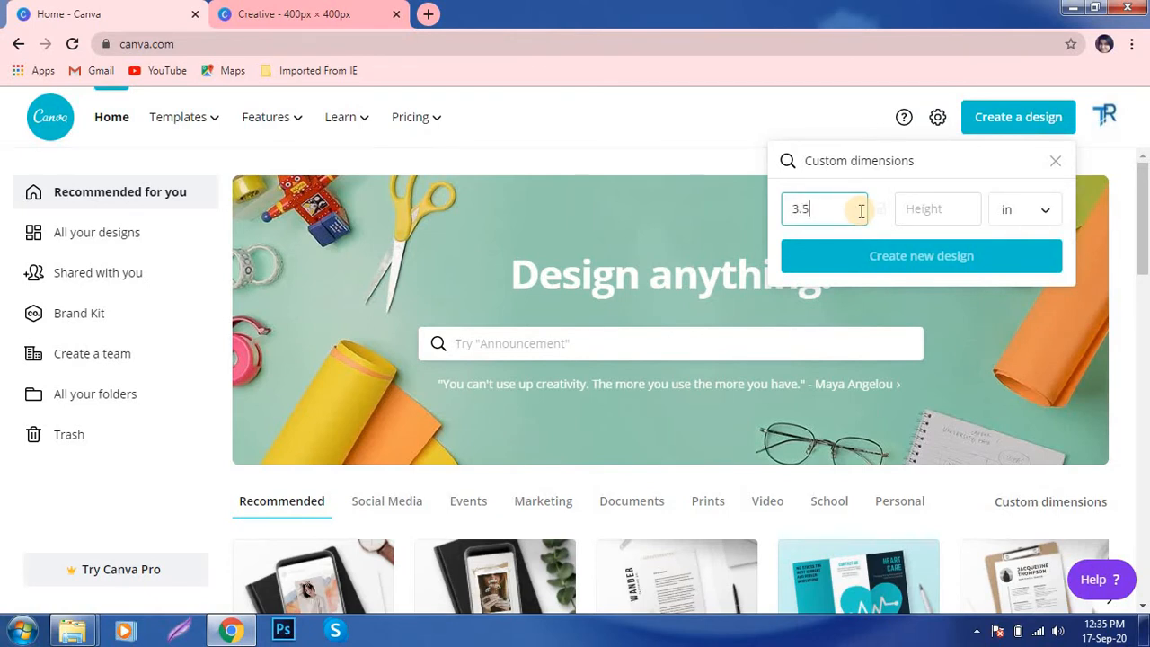
key(Tab)
text(2)
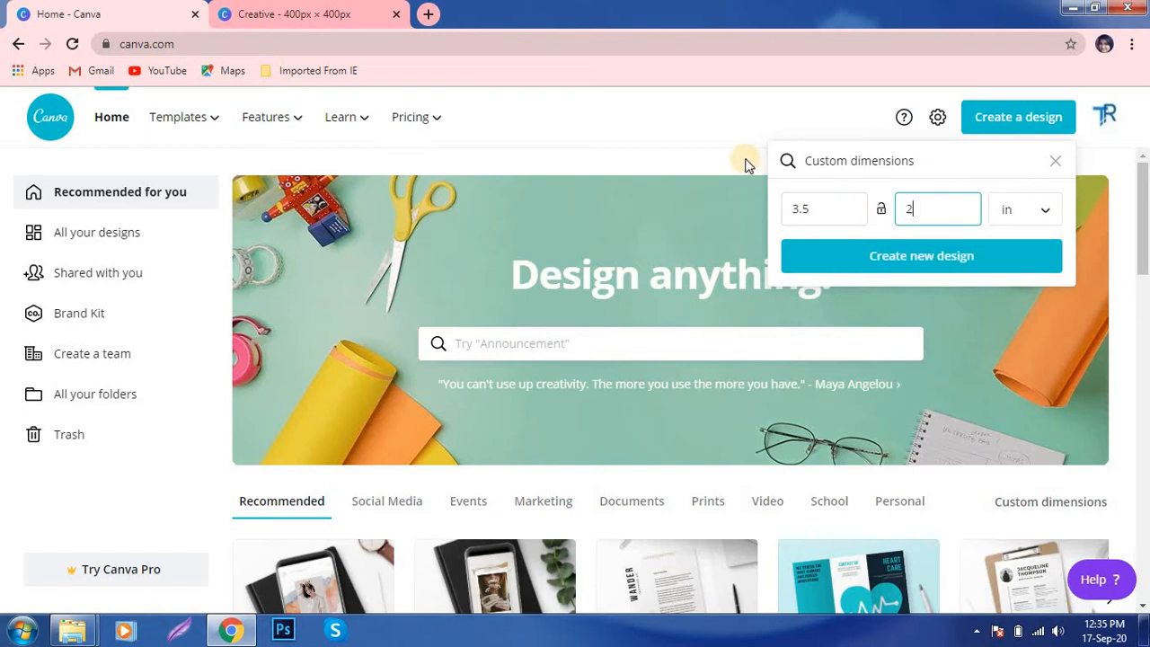
click(915, 256)
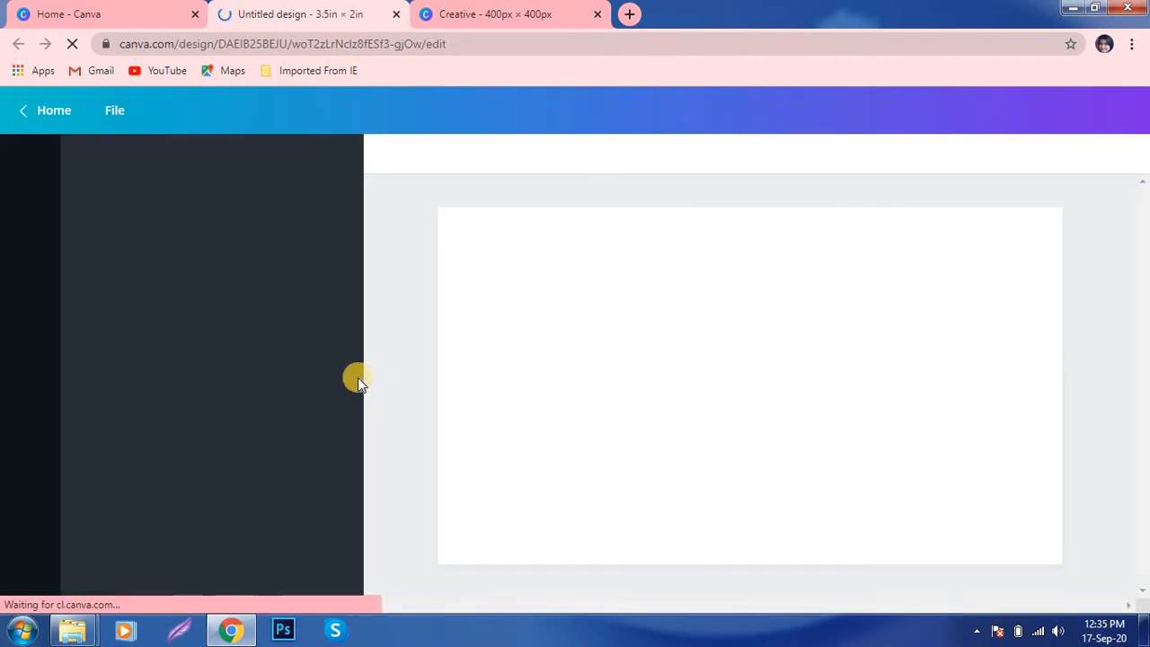
- Copy the CREATIVE logo from the Creative design and paste it at 0.5 × 0.5 in, bottom-left
click(362, 374)
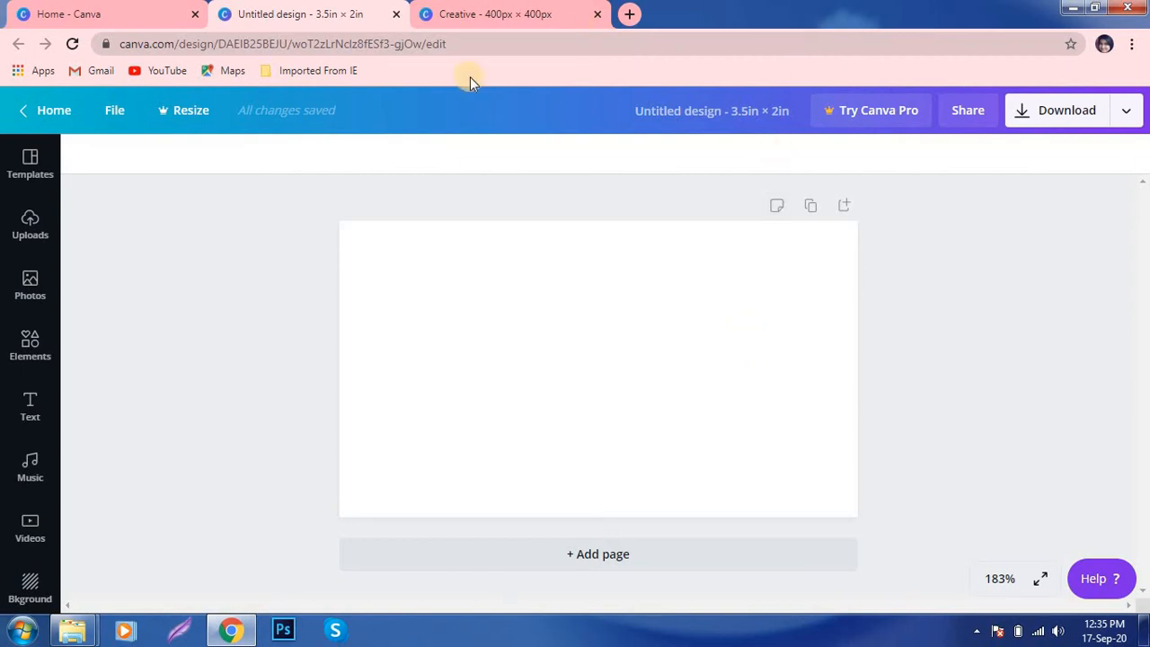
click(489, 15)
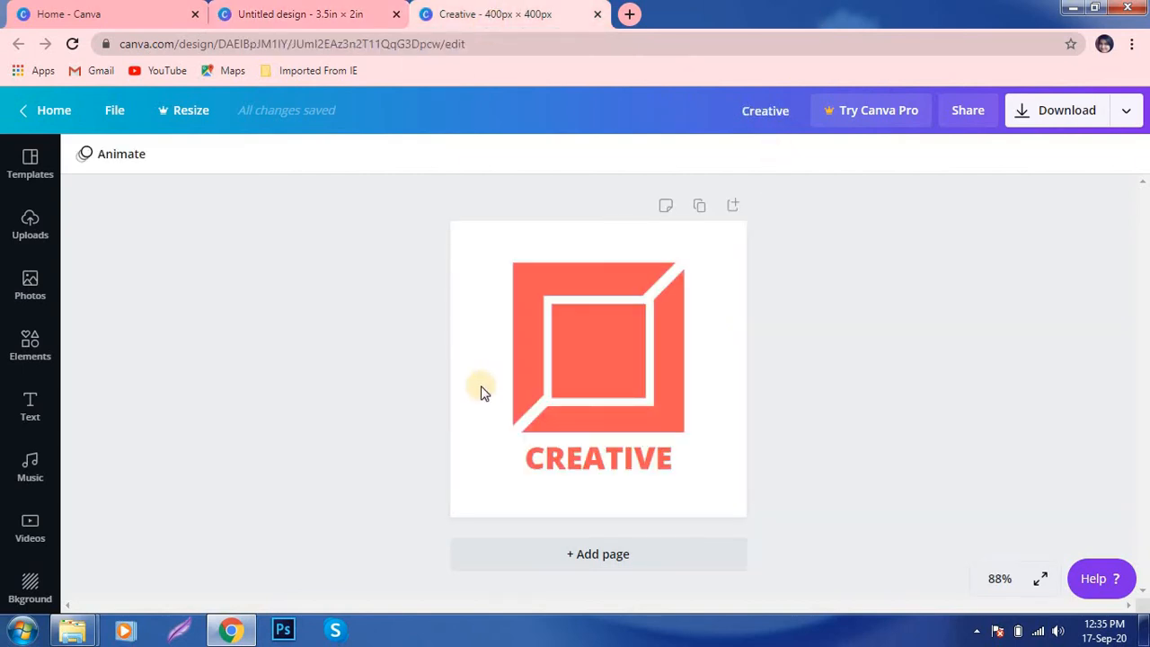
drag(477, 255, 739, 518)
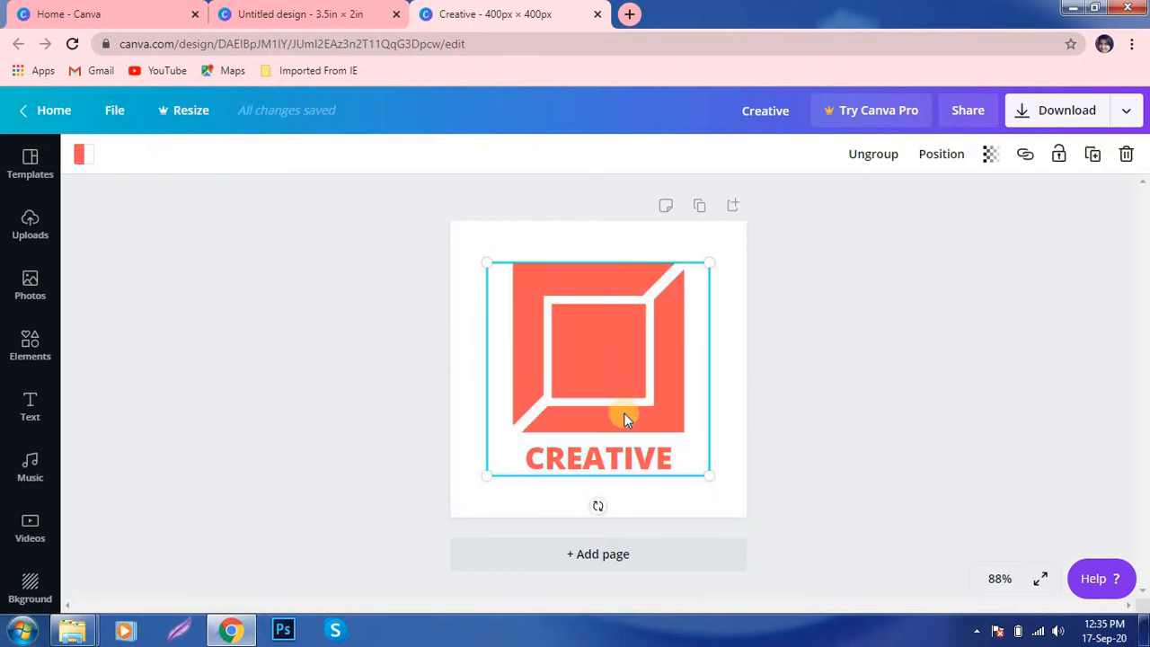
click(319, 13)
key(ctrl+v)
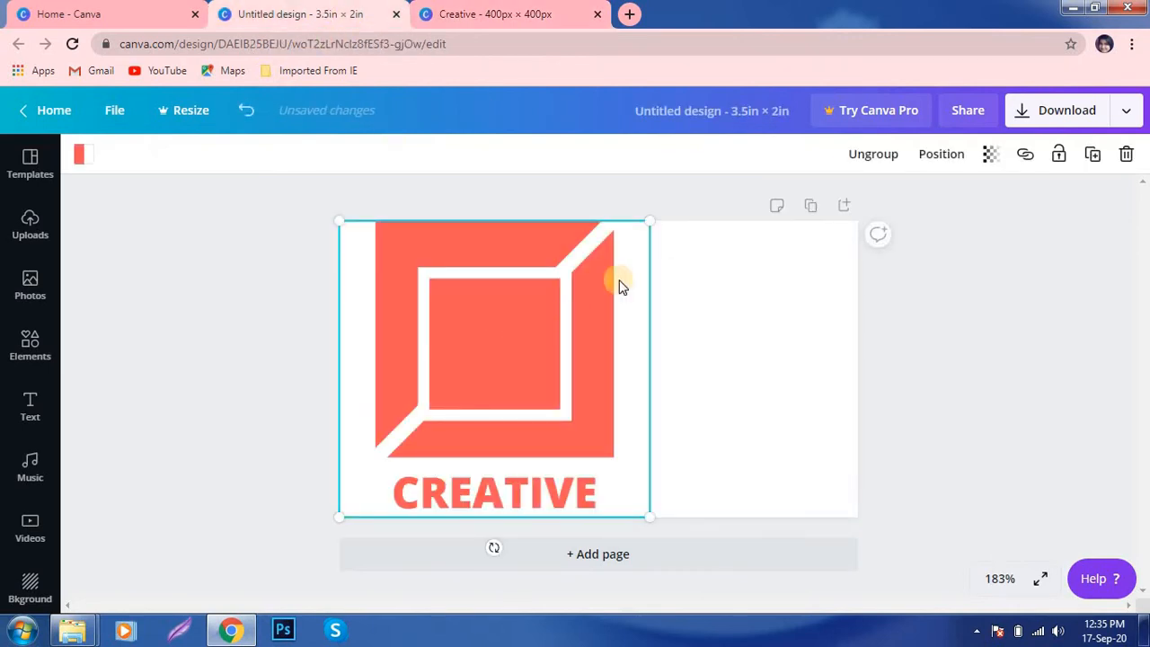
drag(650, 222, 400, 468)
click(952, 420)
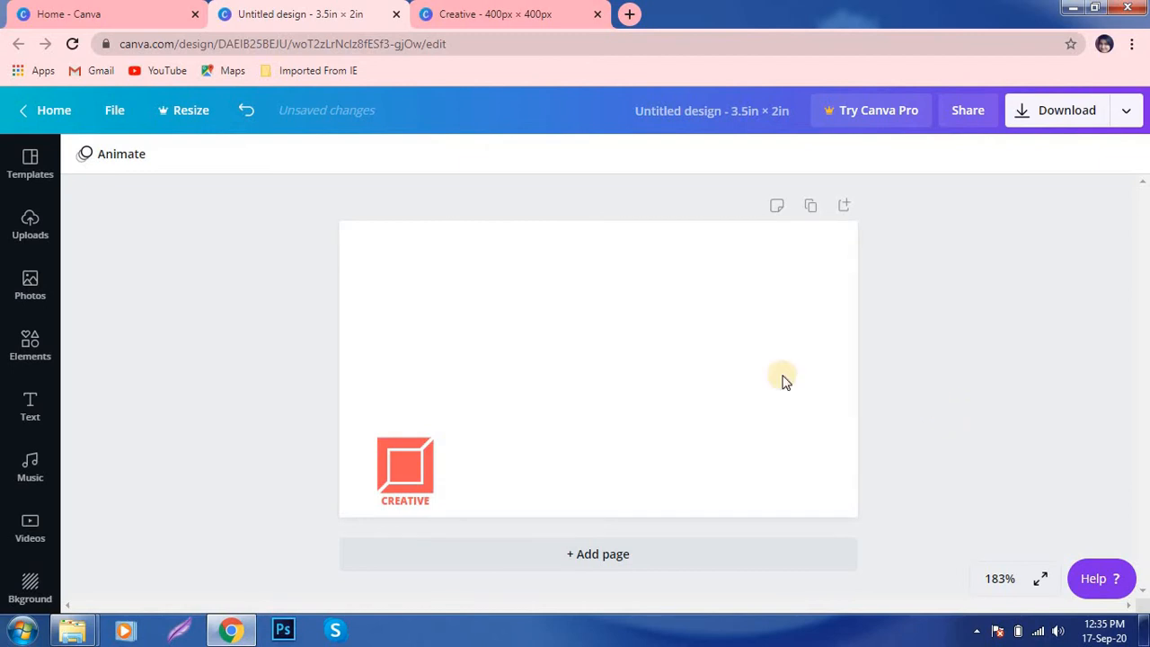
- Add a coral line 3.7 in wide low across the card and send it behind the logo
click(31, 336)
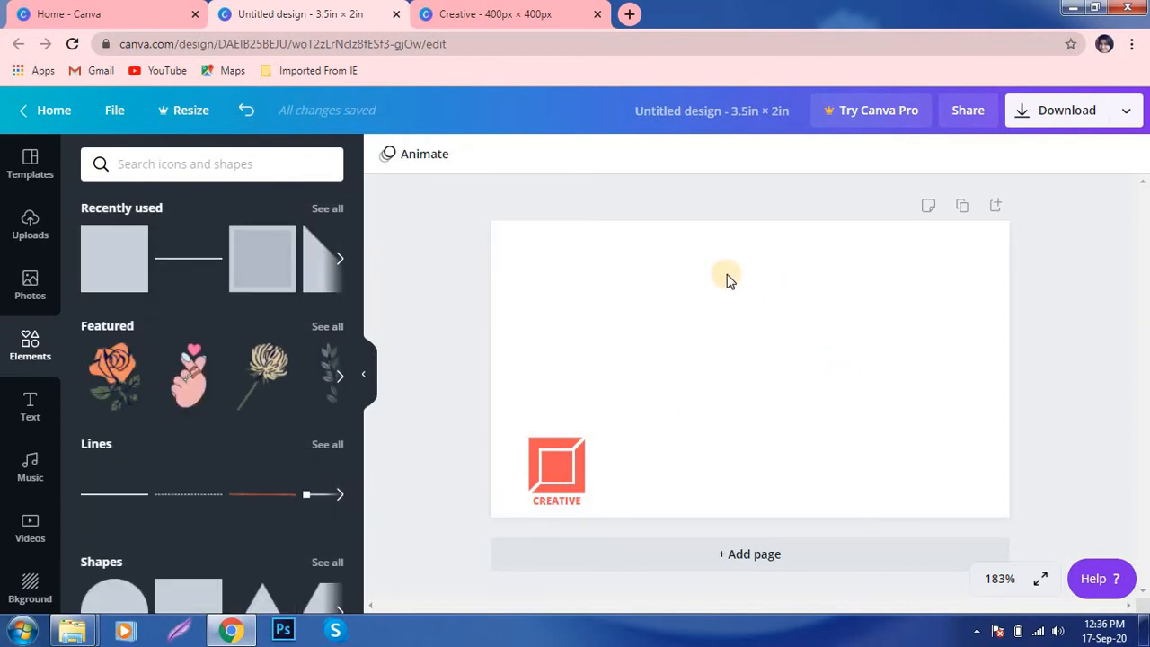
click(186, 262)
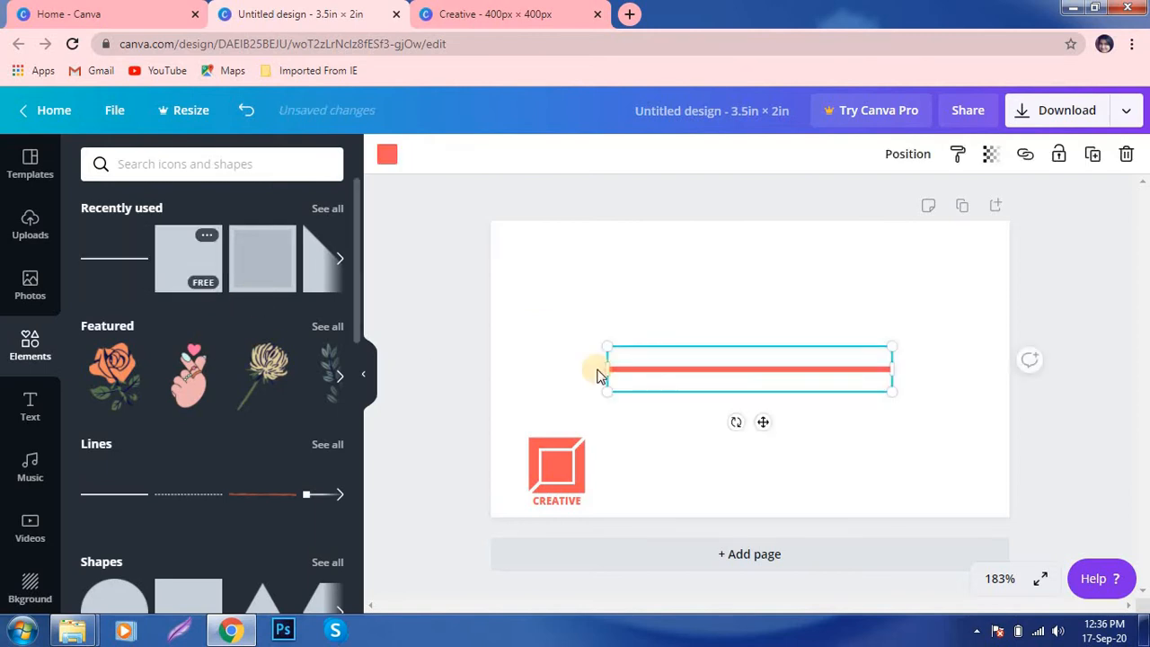
drag(859, 378, 1131, 356)
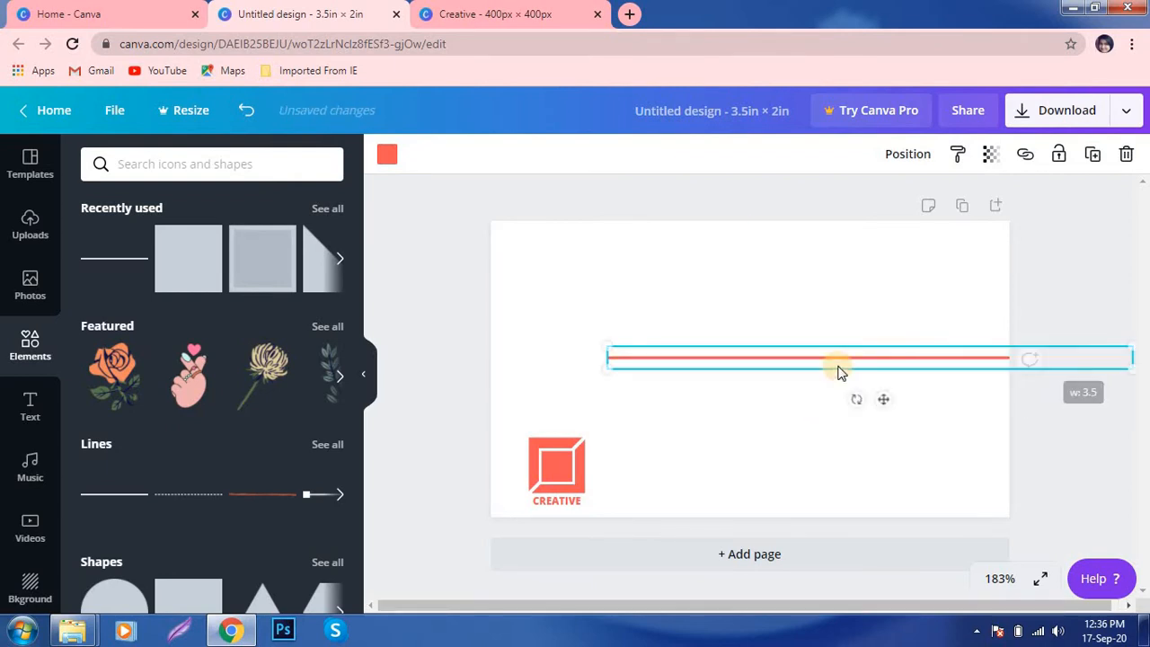
drag(839, 369, 712, 488)
drag(486, 485, 464, 487)
drag(639, 482, 642, 466)
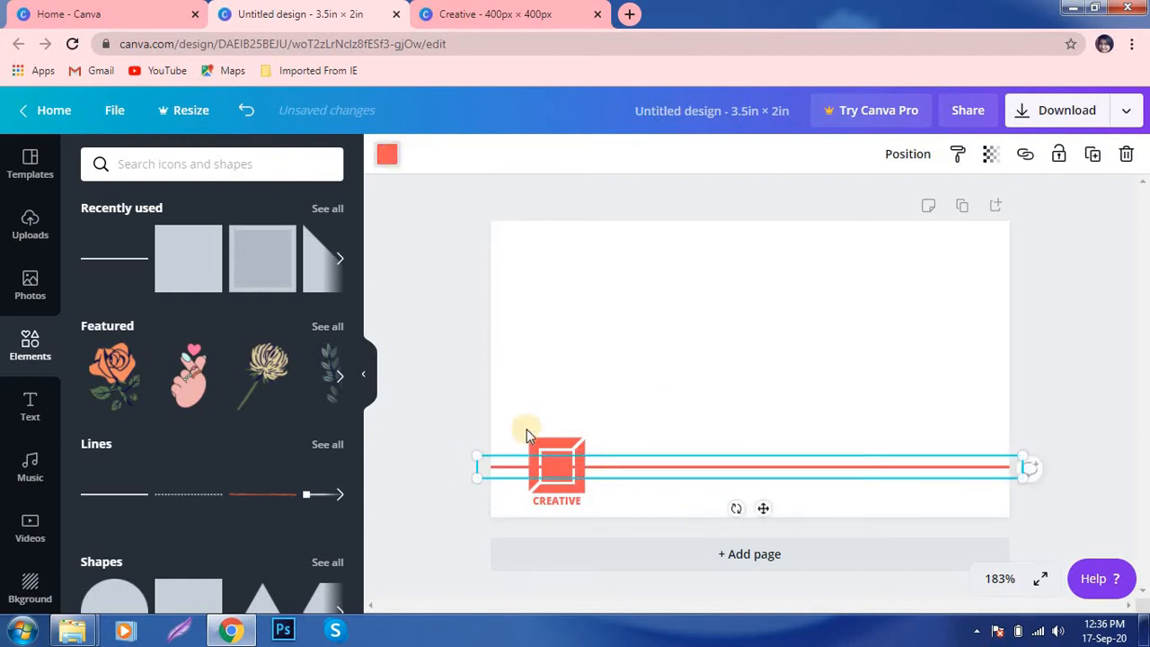
right_click(615, 459)
click(688, 442)
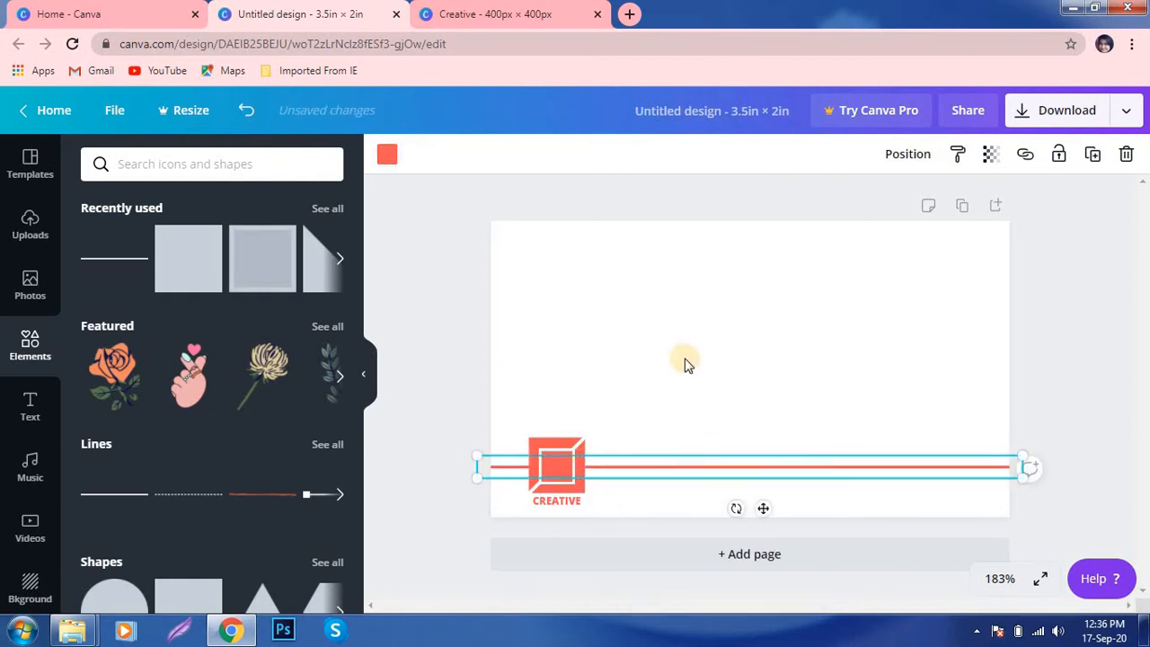
- Add a white box about 0.9 × 0.2 in over the coral line's right section
click(680, 344)
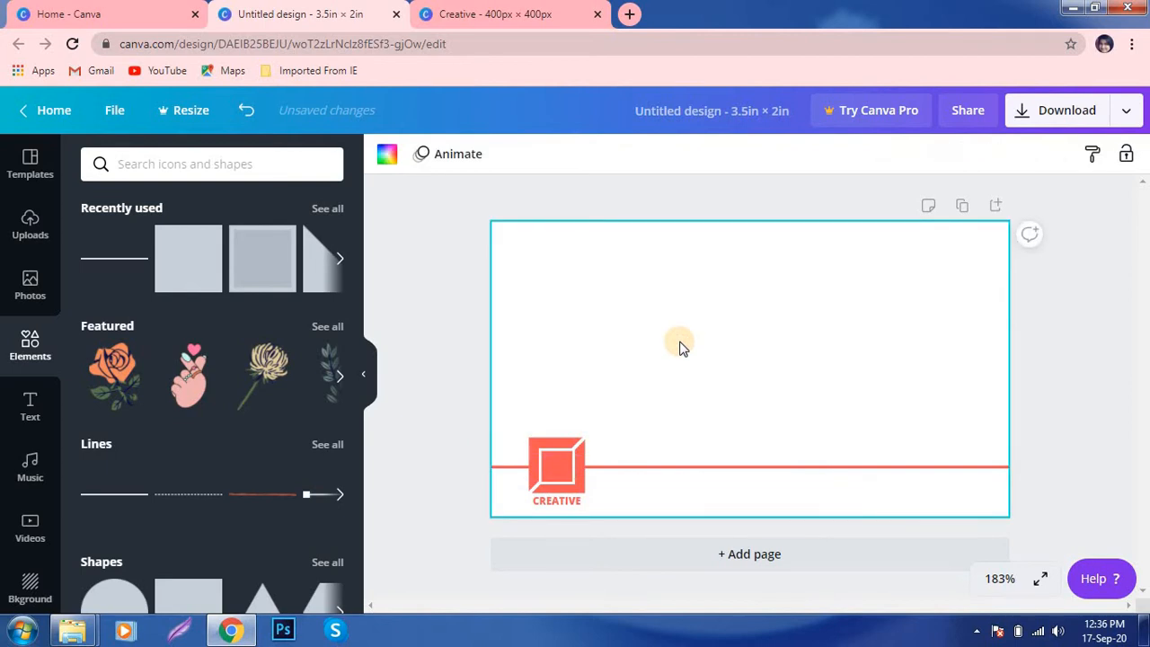
click(164, 252)
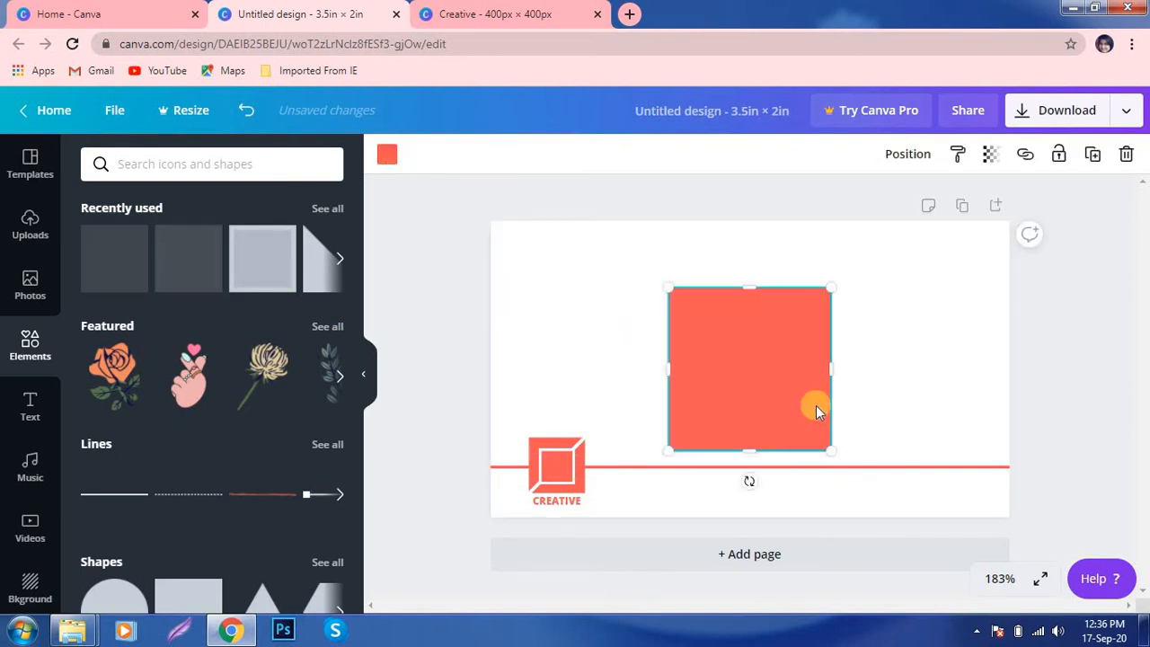
click(387, 154)
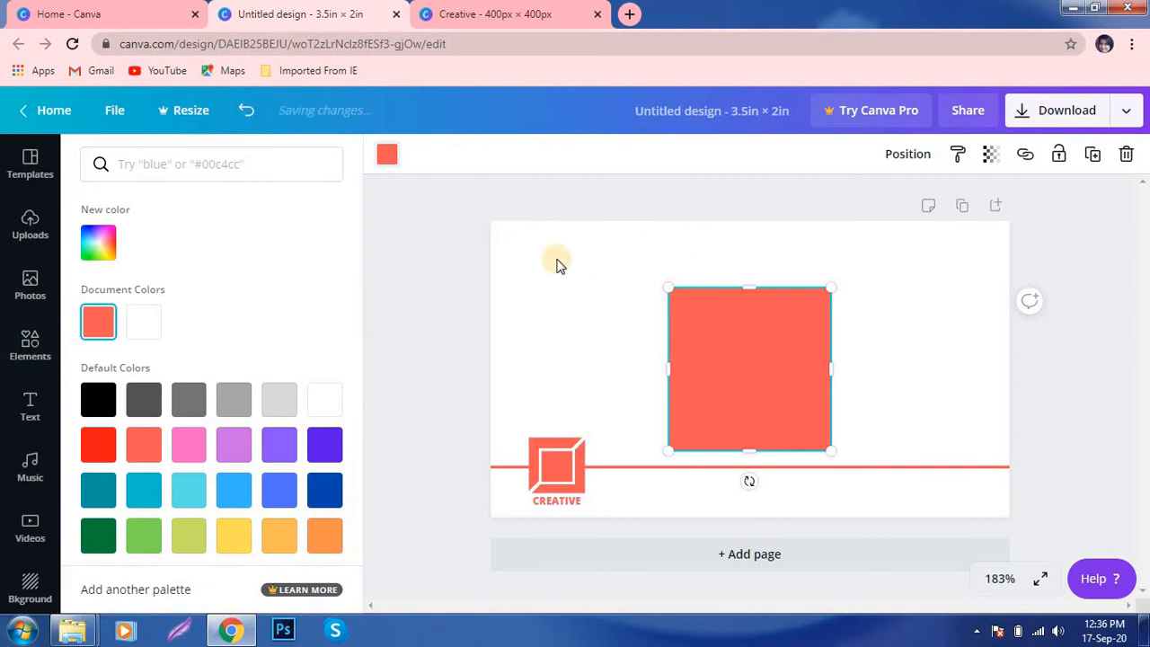
click(136, 327)
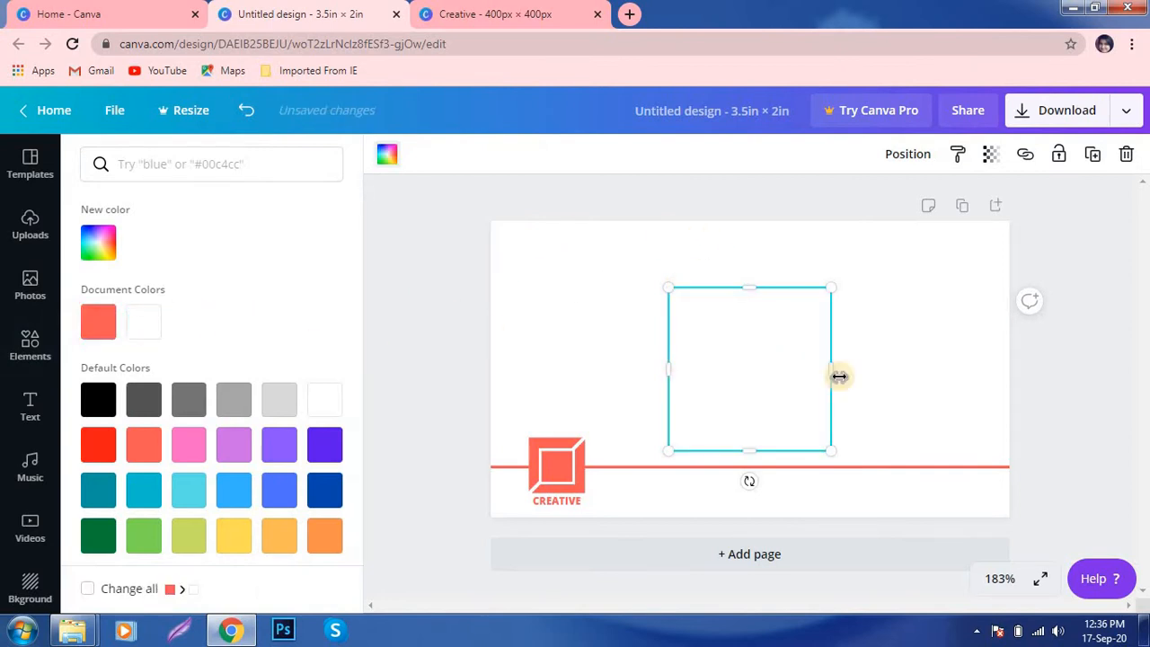
drag(830, 454, 779, 362)
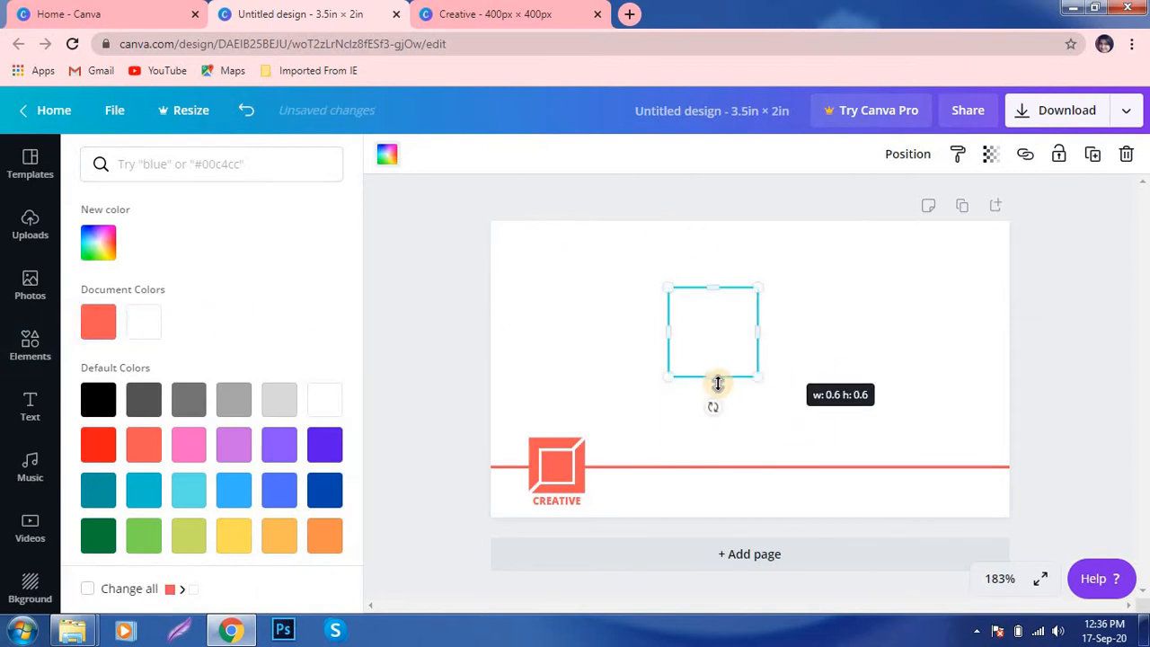
drag(718, 383, 794, 305)
drag(775, 387, 926, 504)
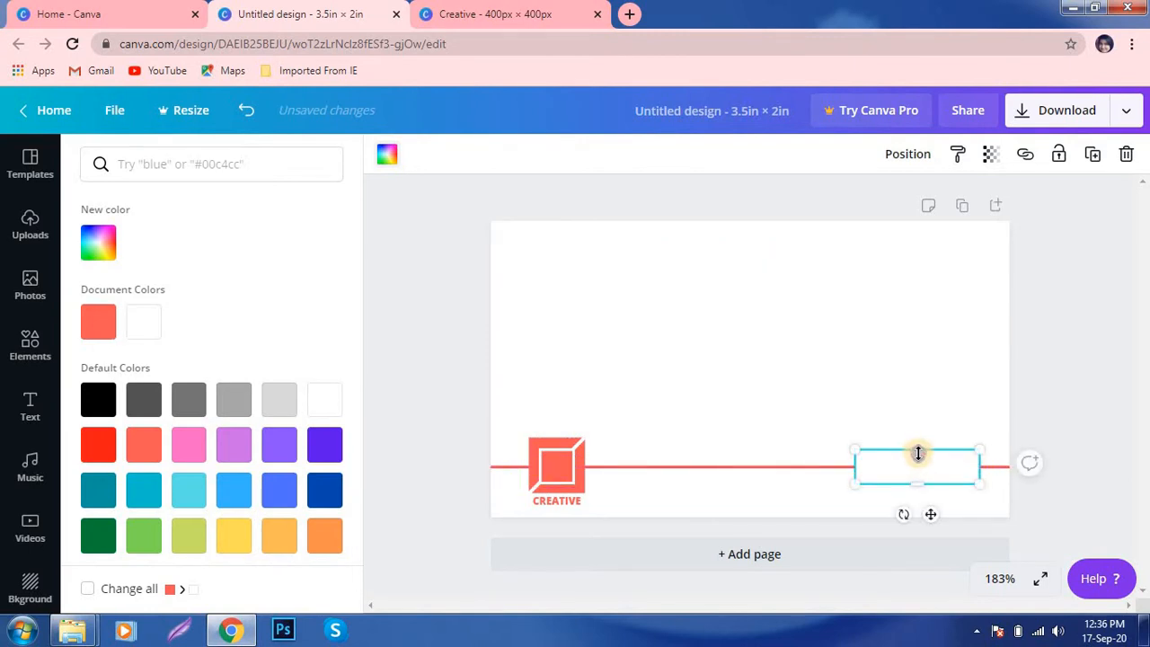
drag(916, 451, 925, 464)
click(1094, 365)
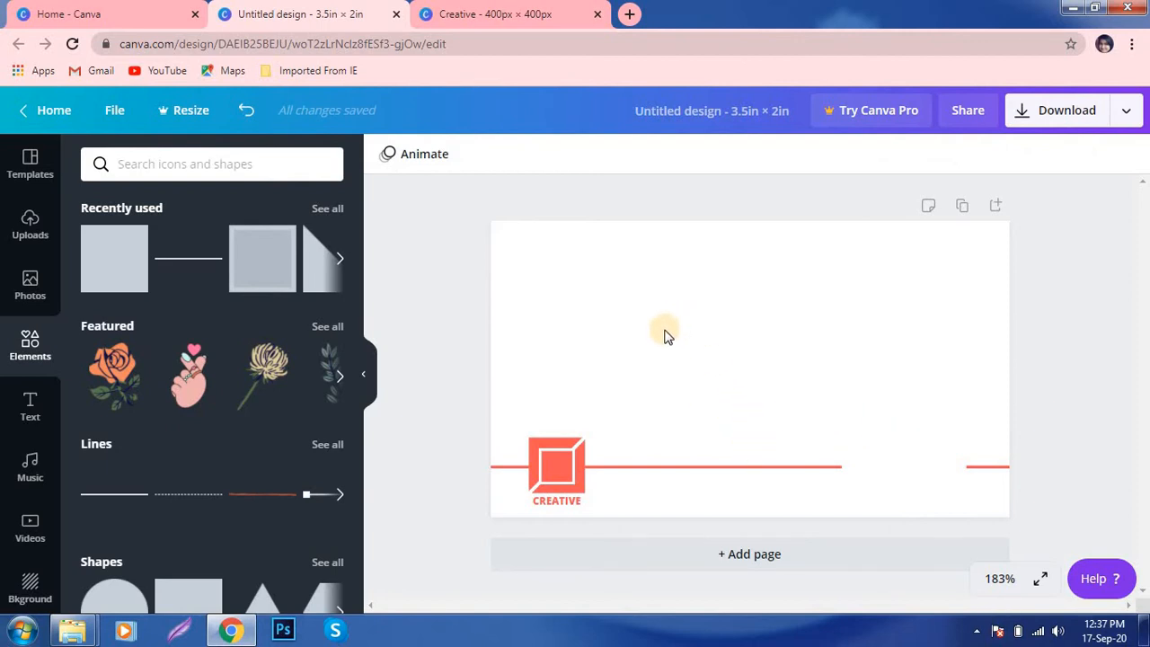
- Add a text box containing the cardholder's full name in capitals
key(ctrl+v)
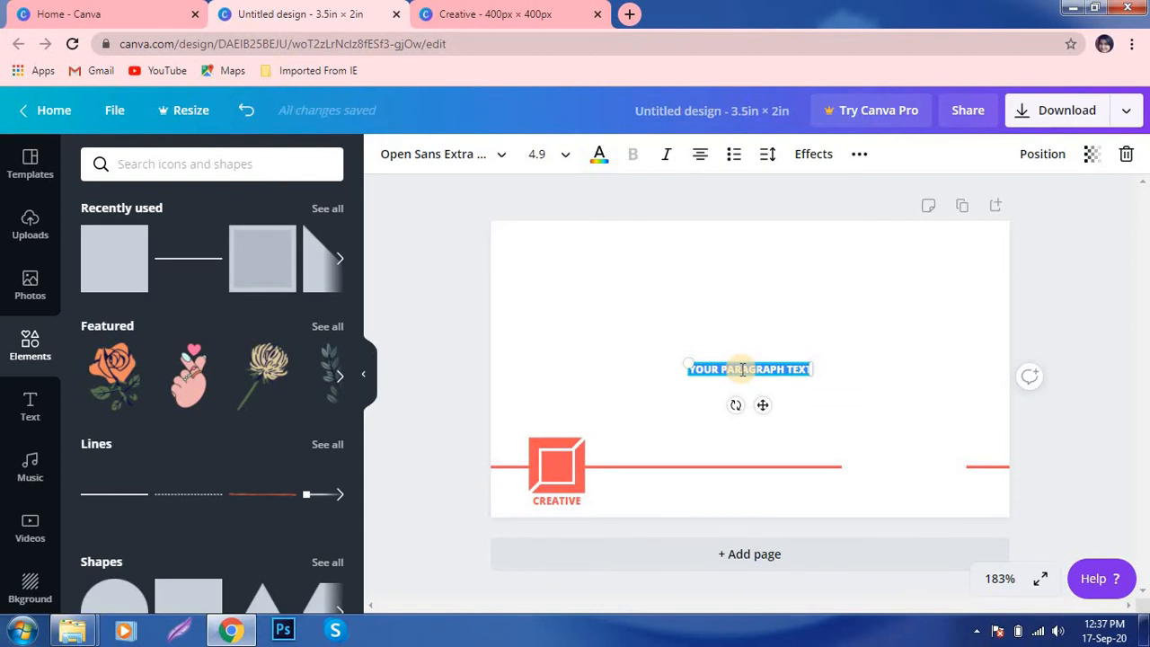
key(BackSpace)
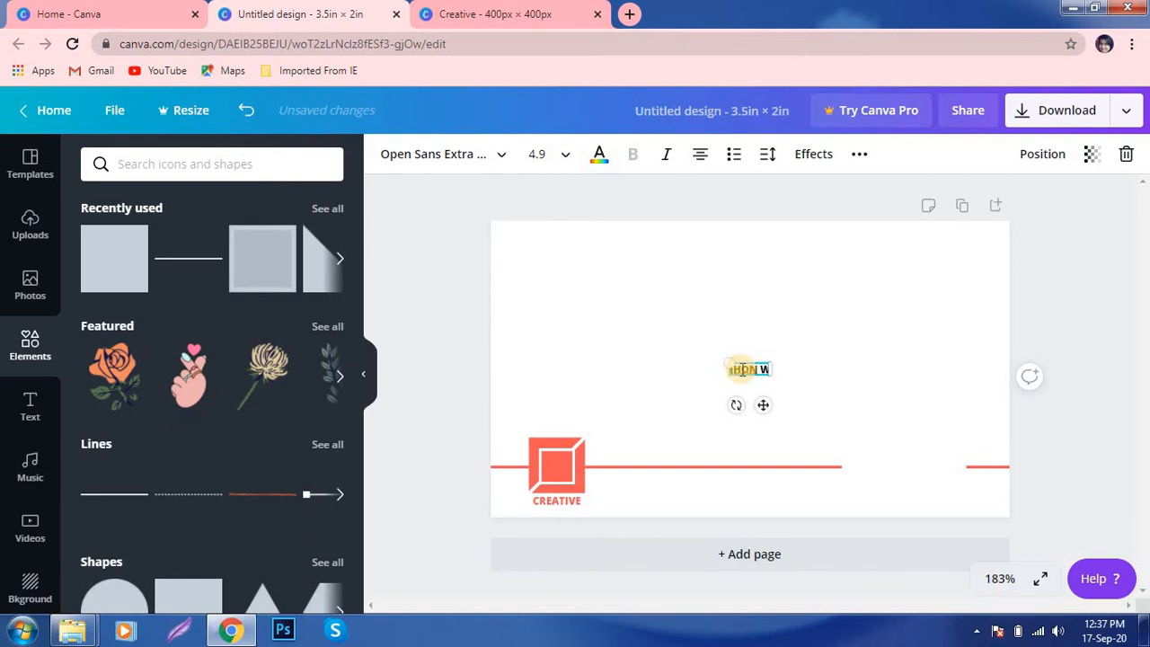
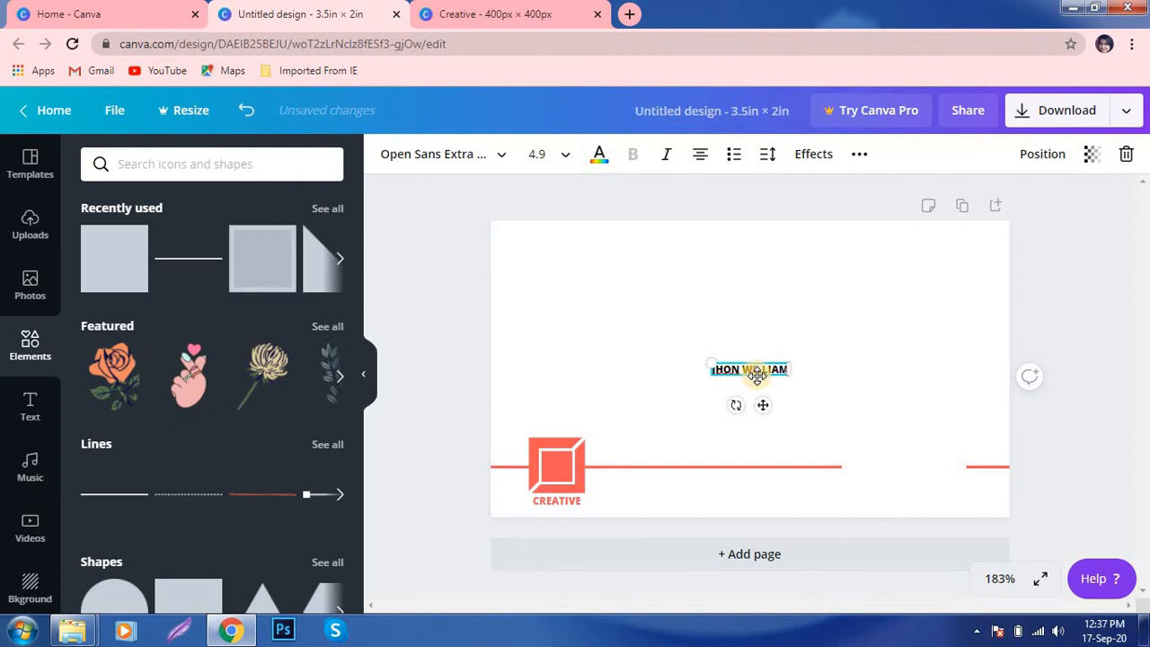
- Make the name text coral
click(500, 168)
click(501, 166)
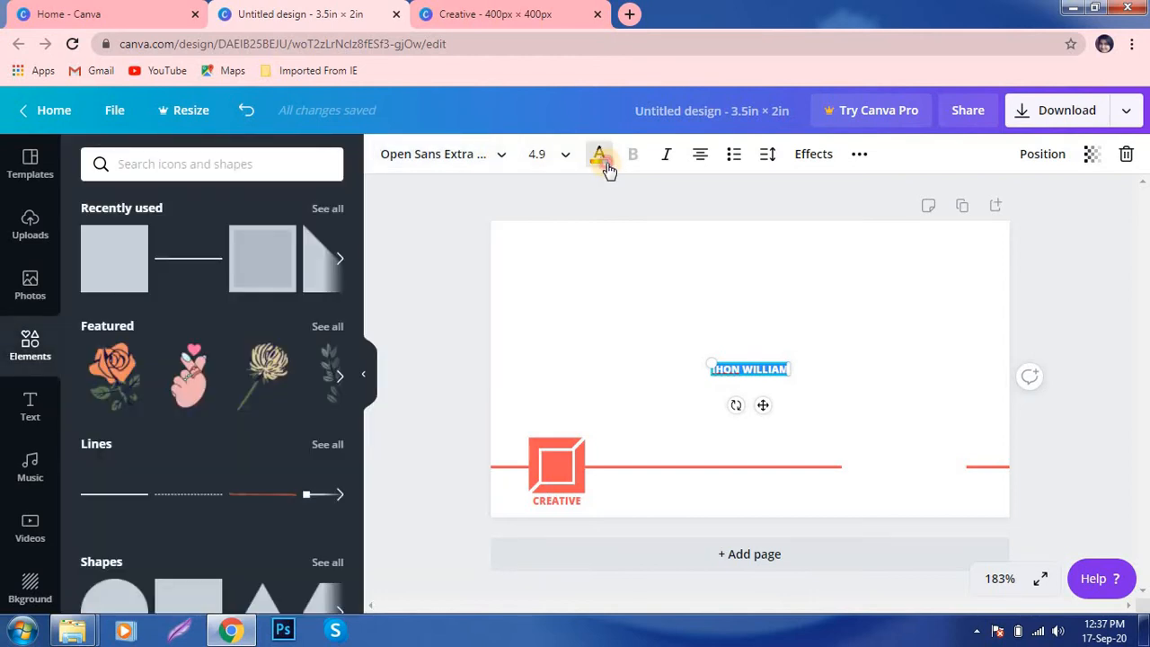
click(599, 157)
click(147, 321)
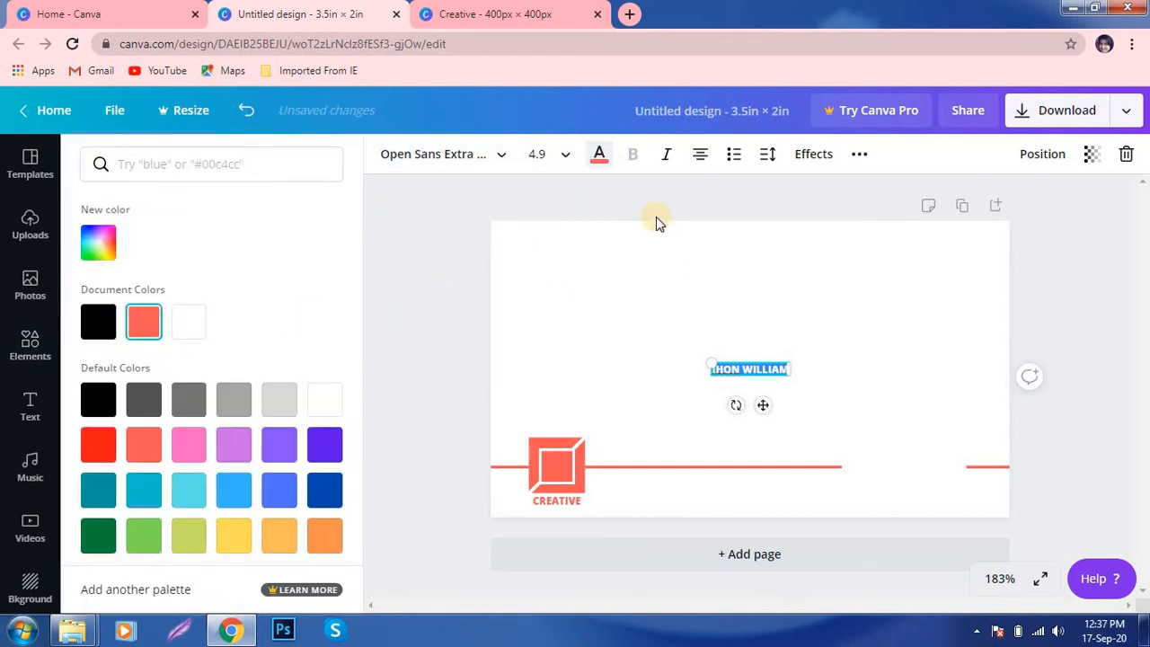
click(709, 364)
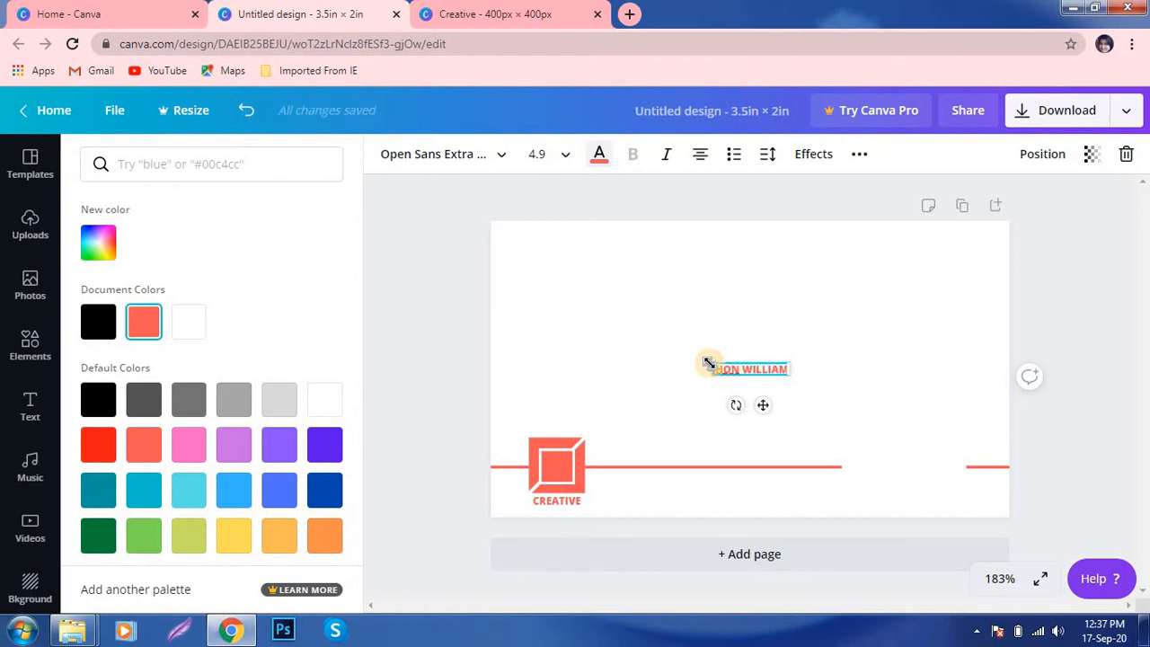
- Enlarge the name and move it onto the white gap in the coral line at right
drag(709, 363, 593, 319)
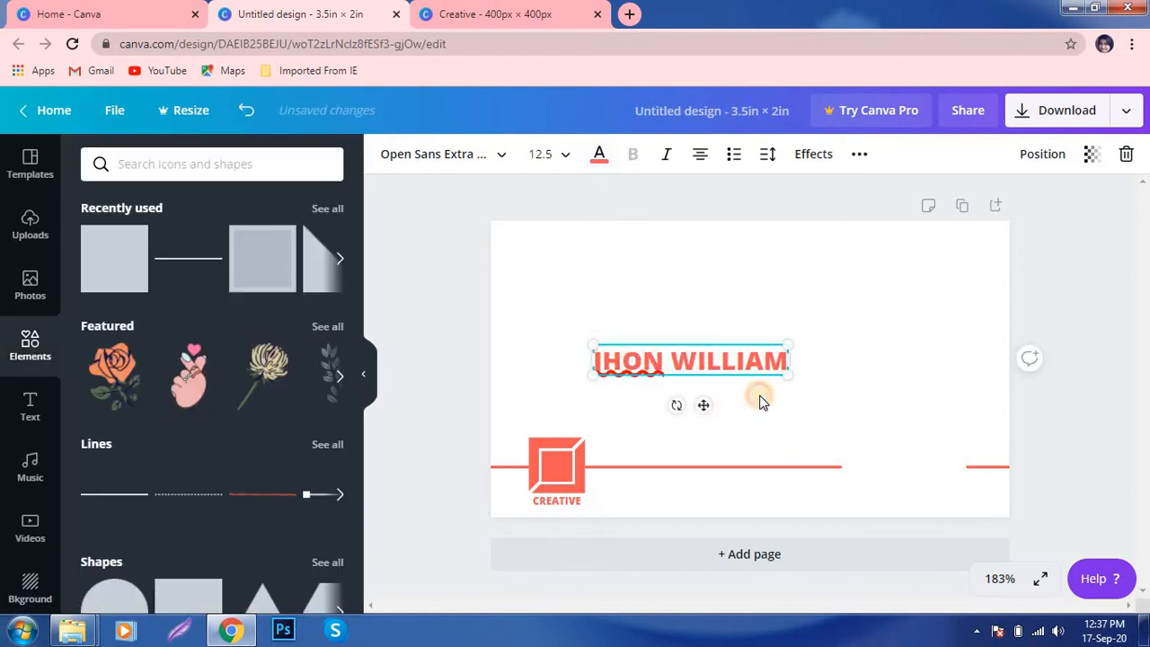
click(758, 401)
click(747, 360)
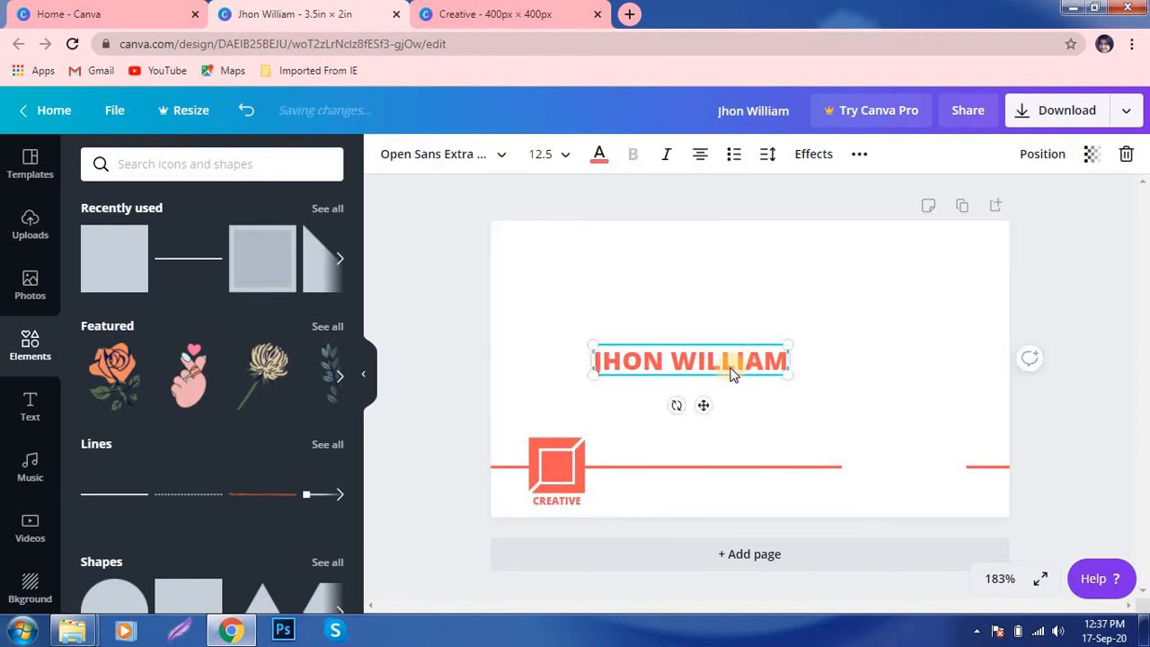
drag(731, 374, 910, 441)
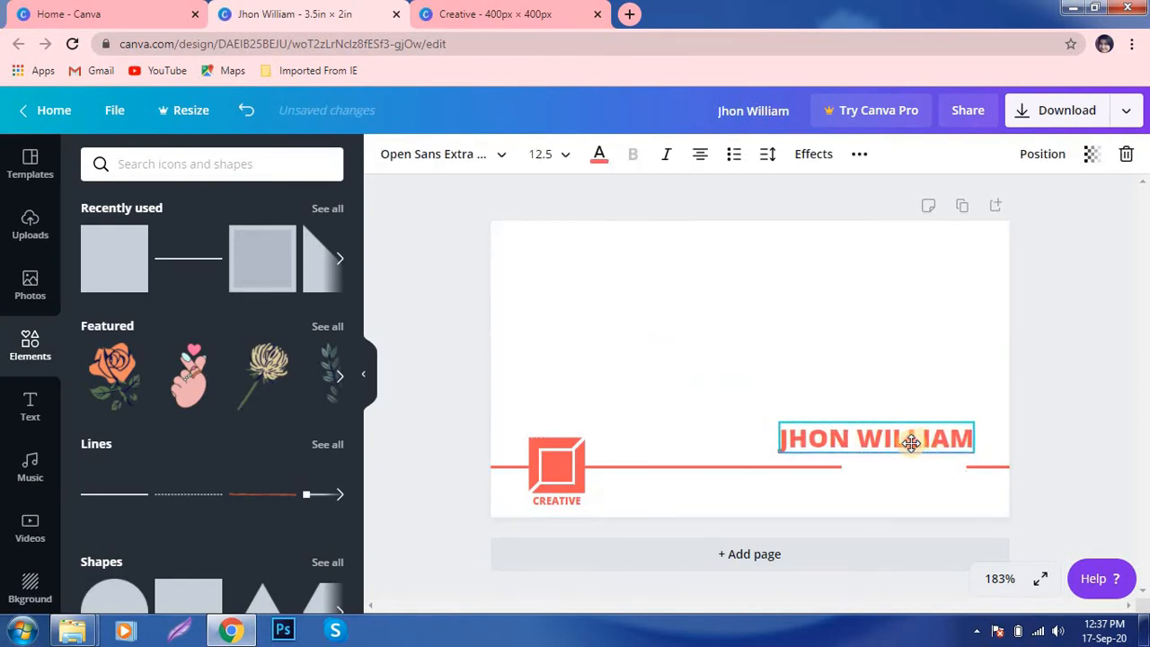
click(856, 155)
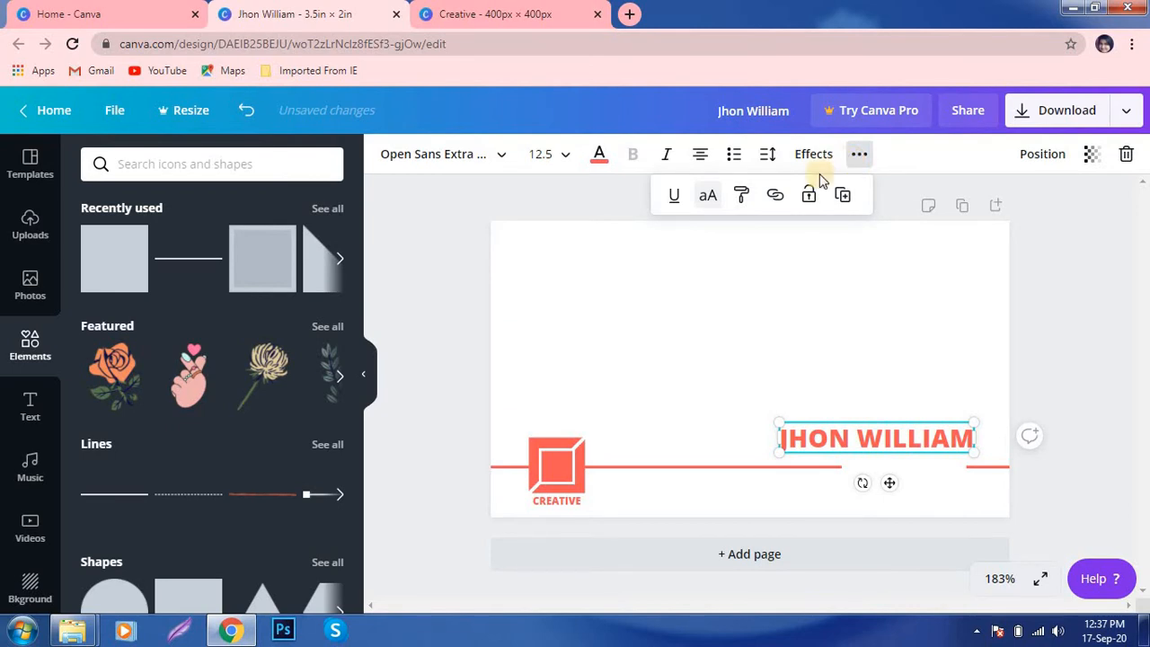
click(768, 156)
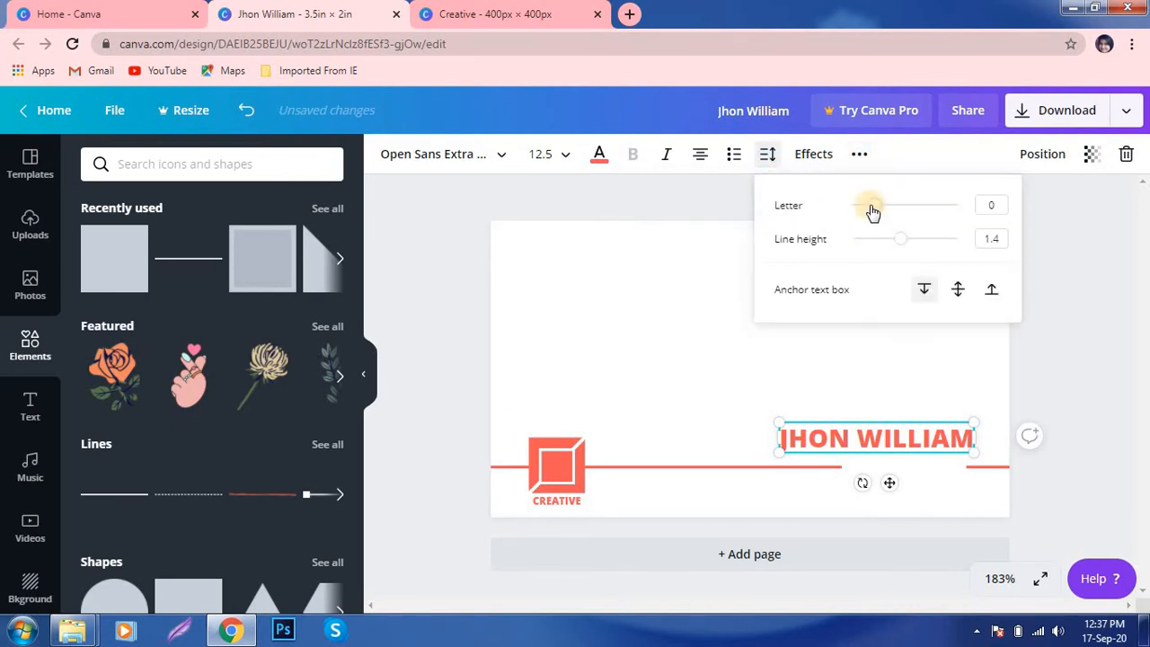
click(804, 351)
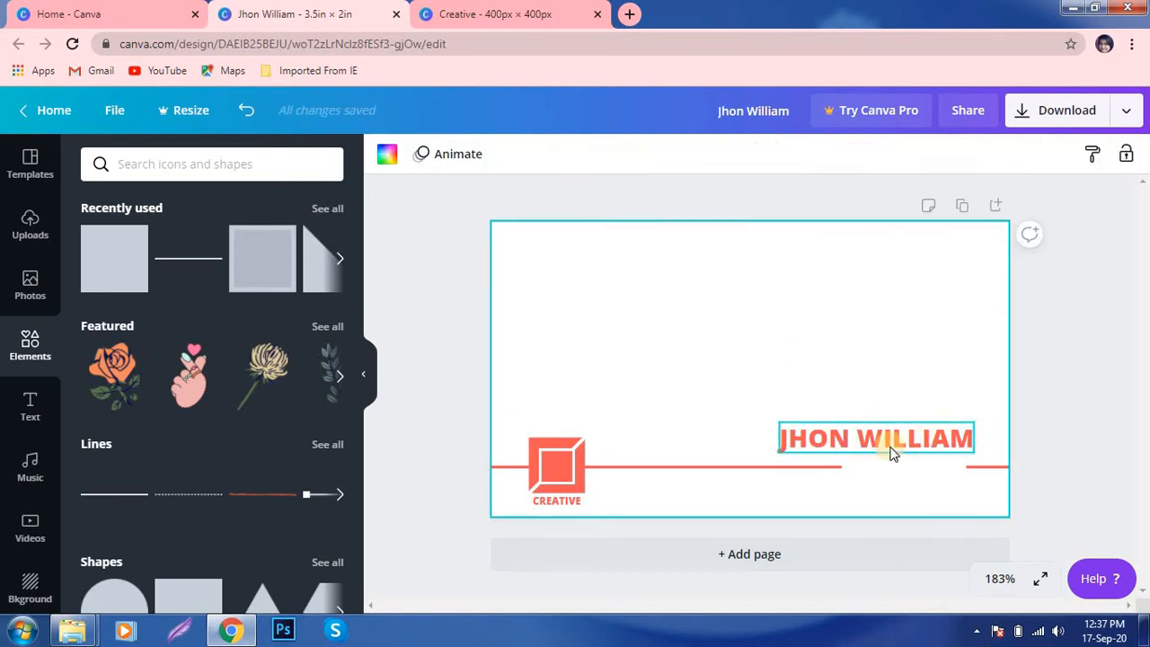
click(784, 438)
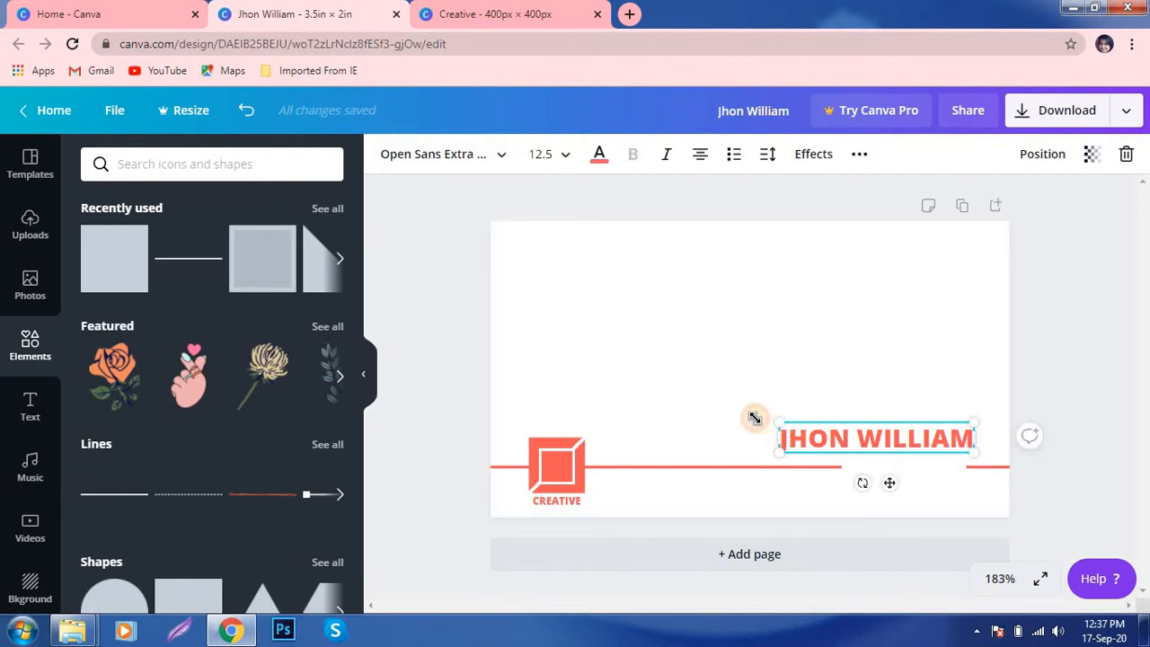
drag(754, 417, 749, 415)
drag(919, 431, 898, 449)
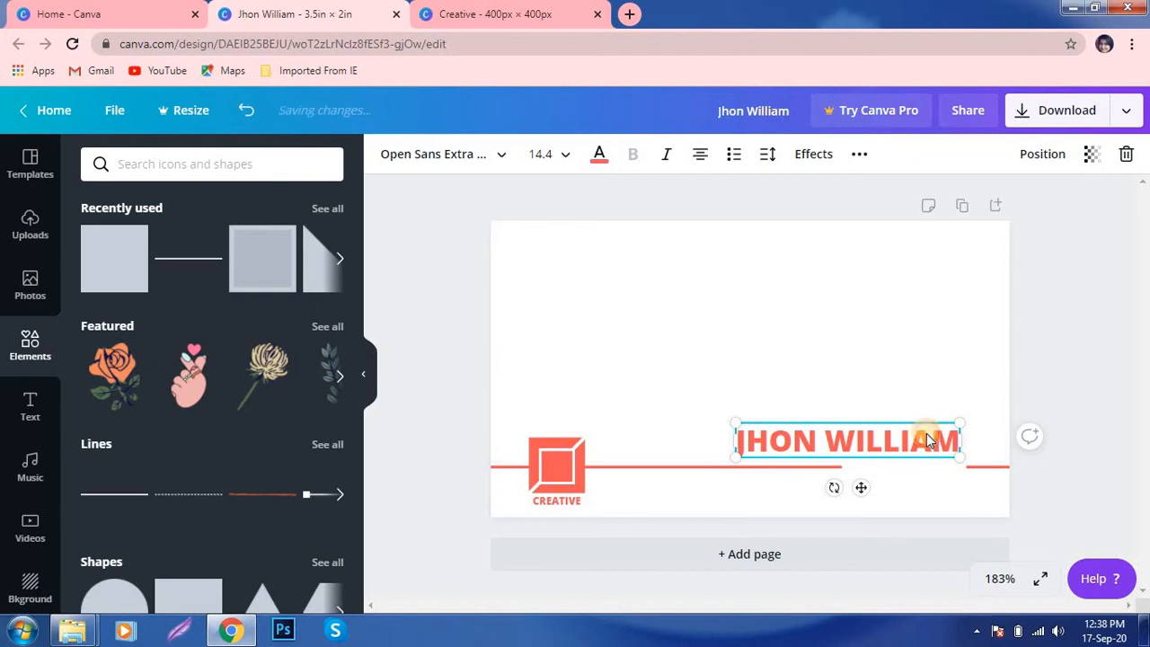
drag(925, 433, 925, 439)
- Zoom to 300% and nudge the name up so it sits just above the line
click(1004, 578)
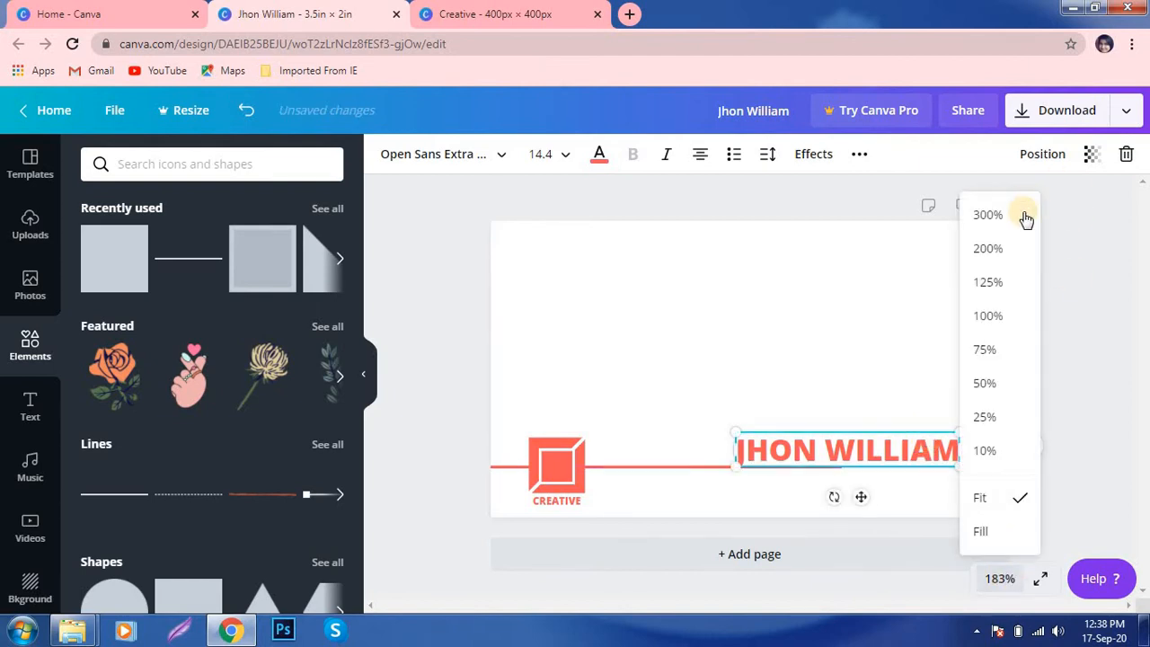
click(1021, 218)
scroll(1013, 406, down, 2)
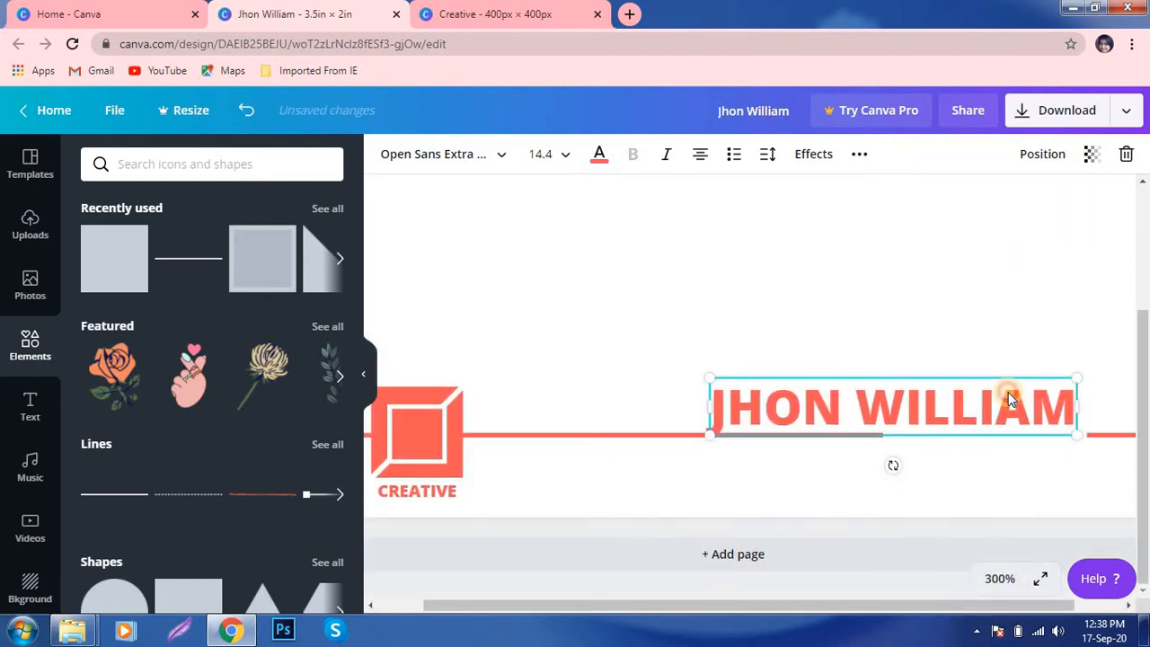
drag(1009, 399, 1011, 386)
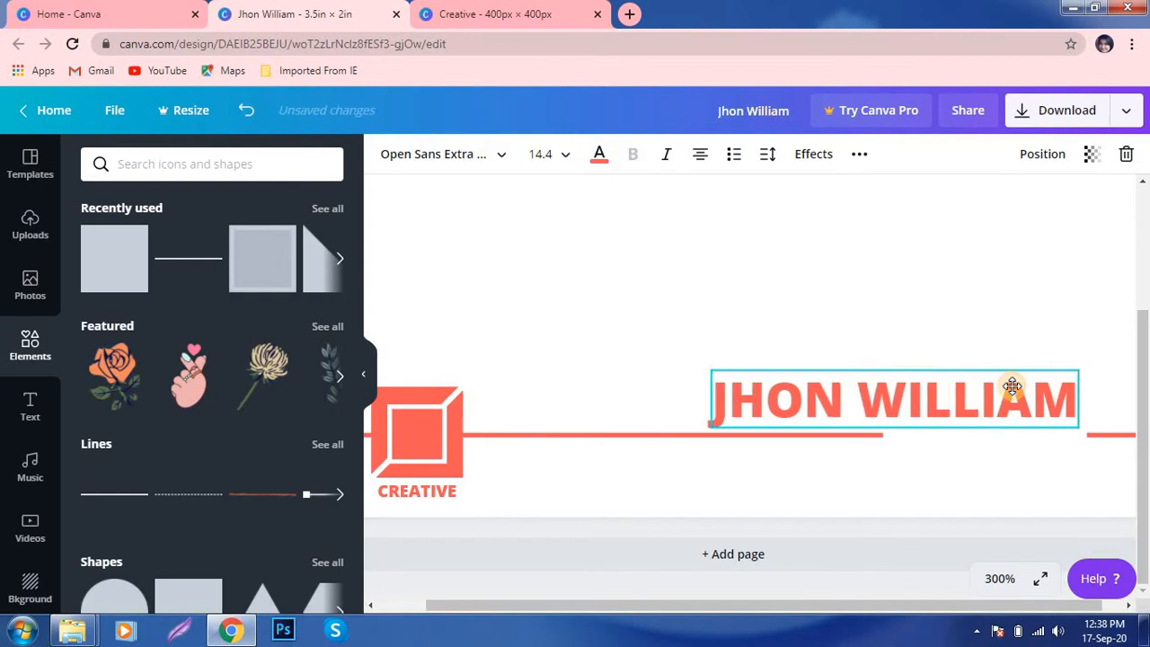
click(979, 315)
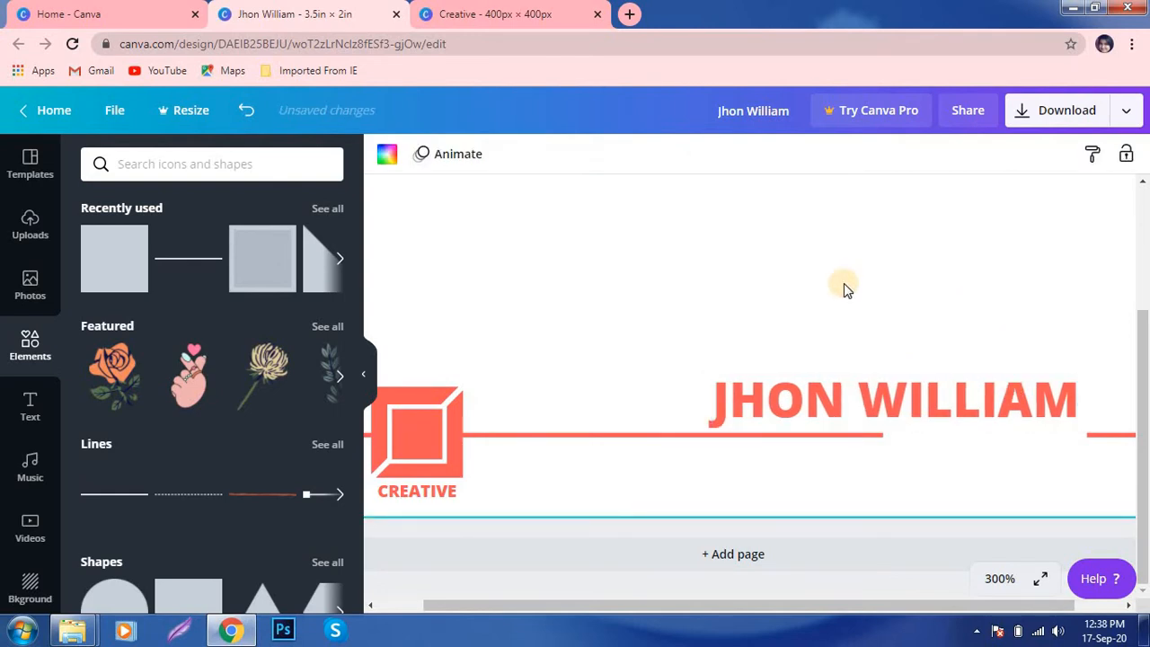
- Add a 'GRAPHICS DESIGNER' text box set in Open Sans
key(t)
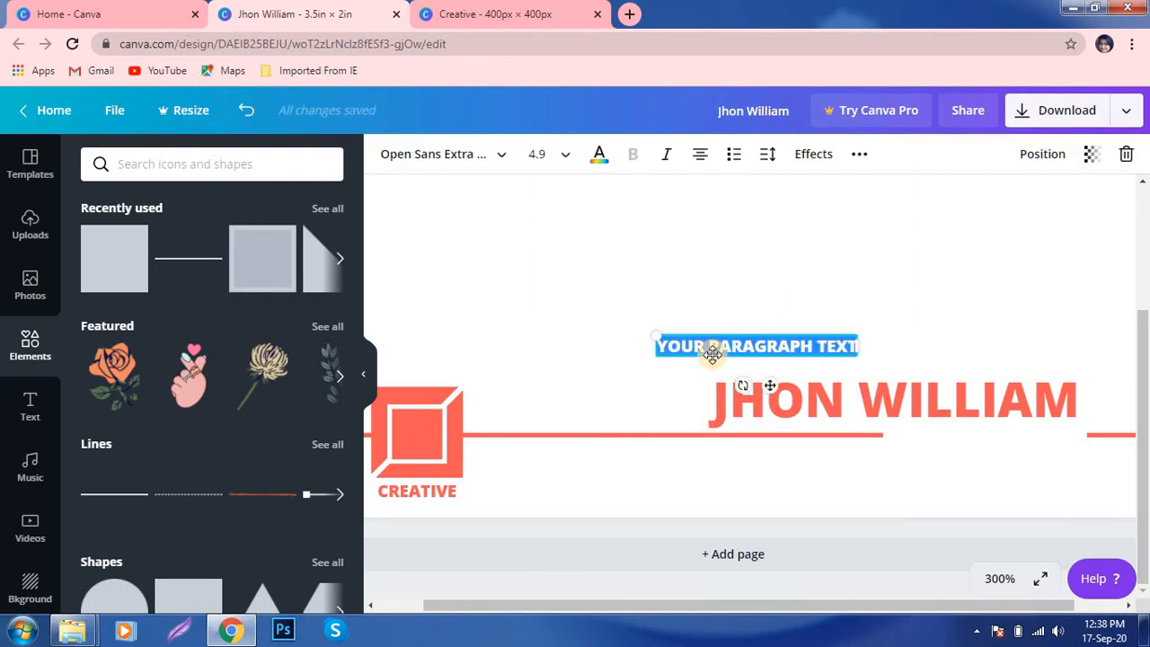
text(GRA)
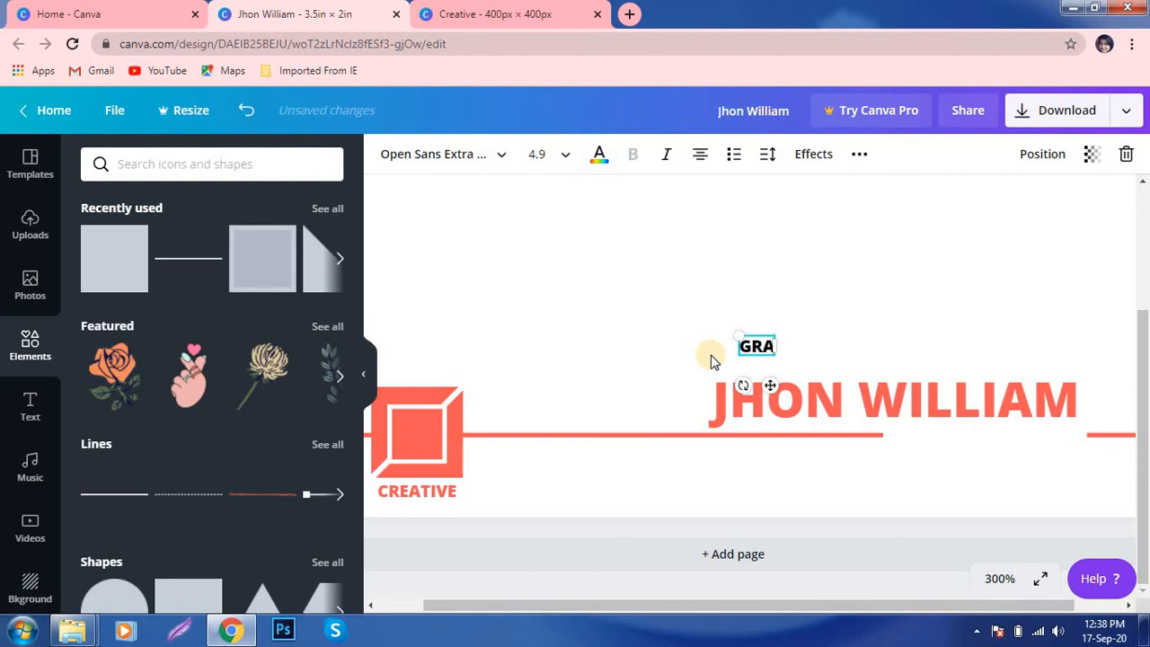
text(PHICS)
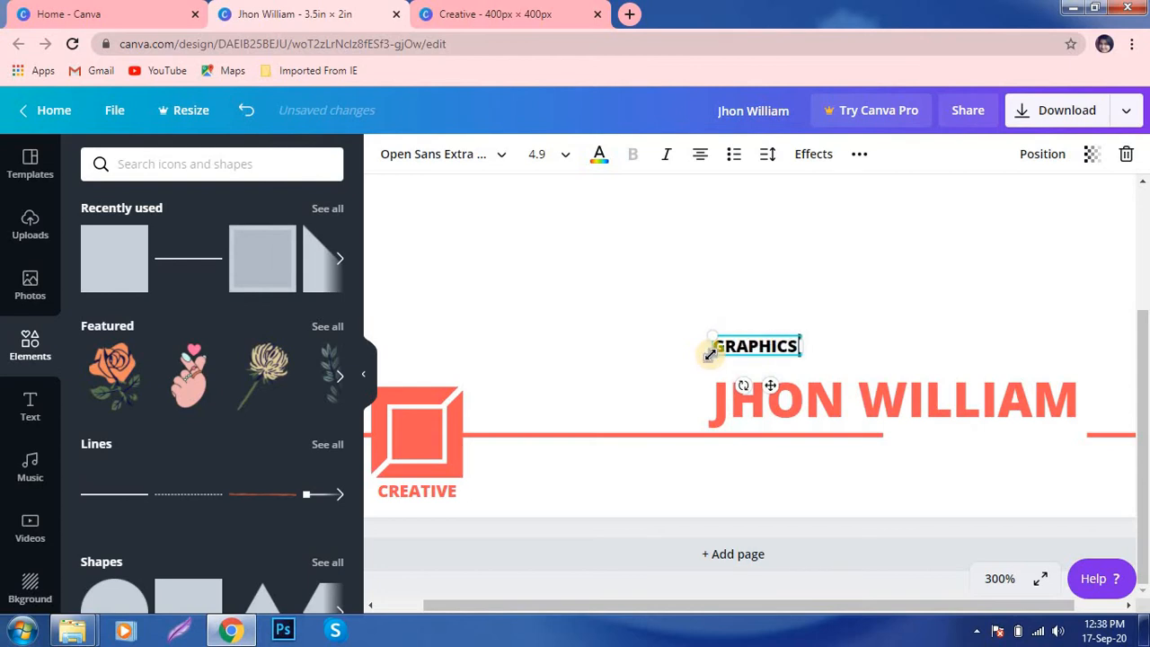
text( DESI)
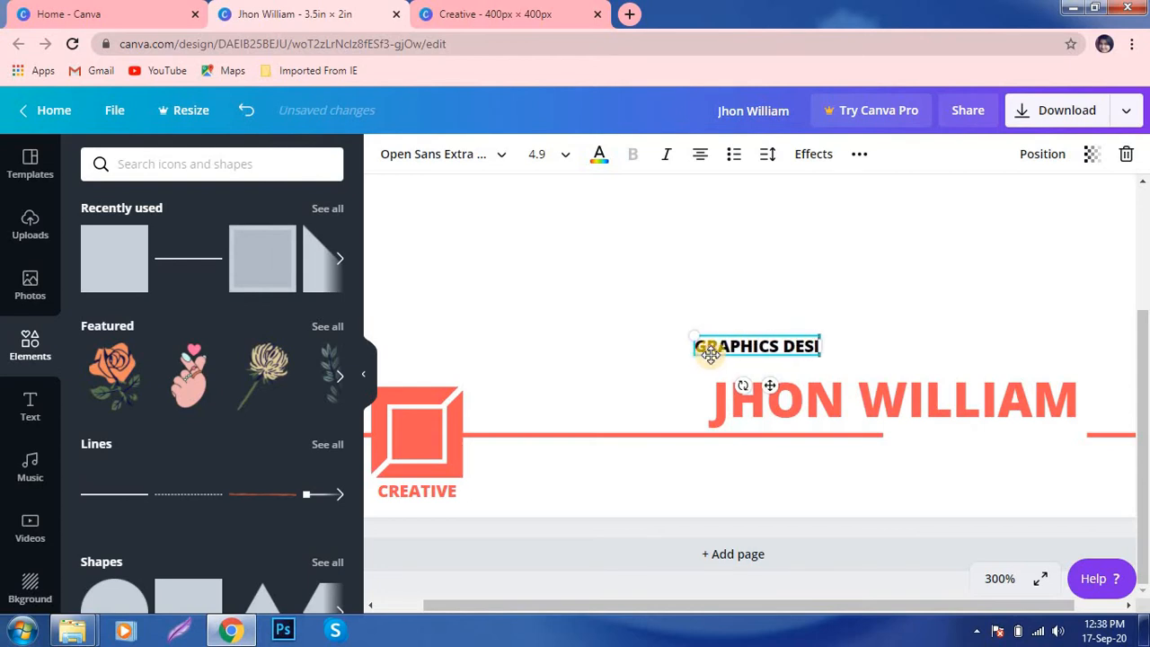
text(GNER)
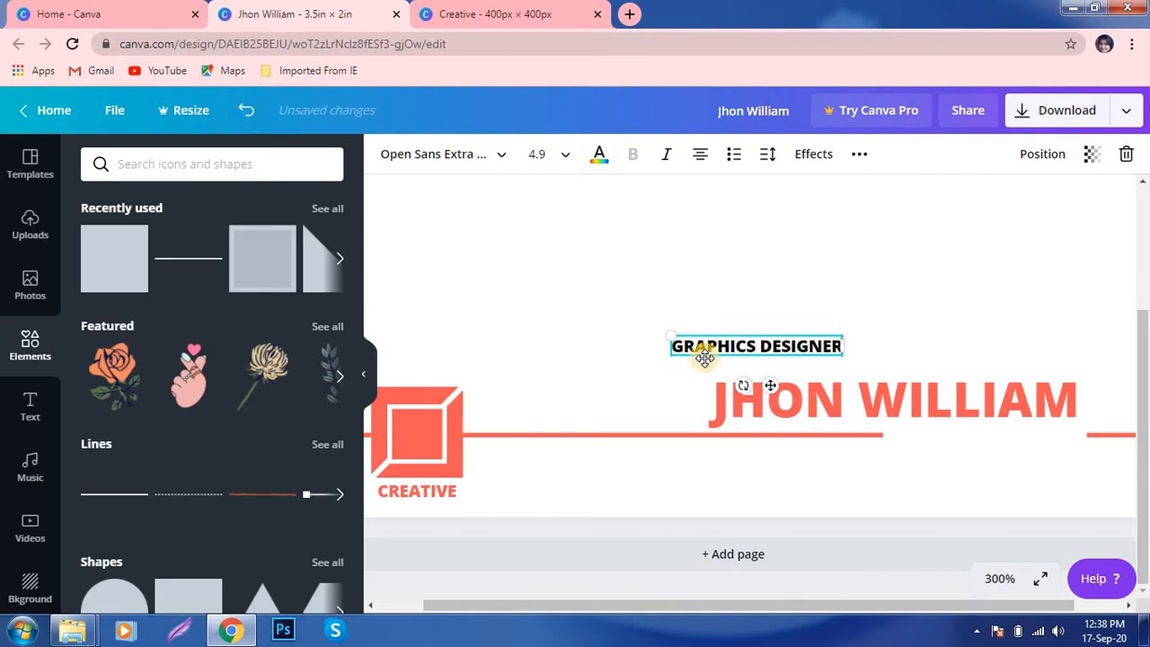
key(ctrl+a)
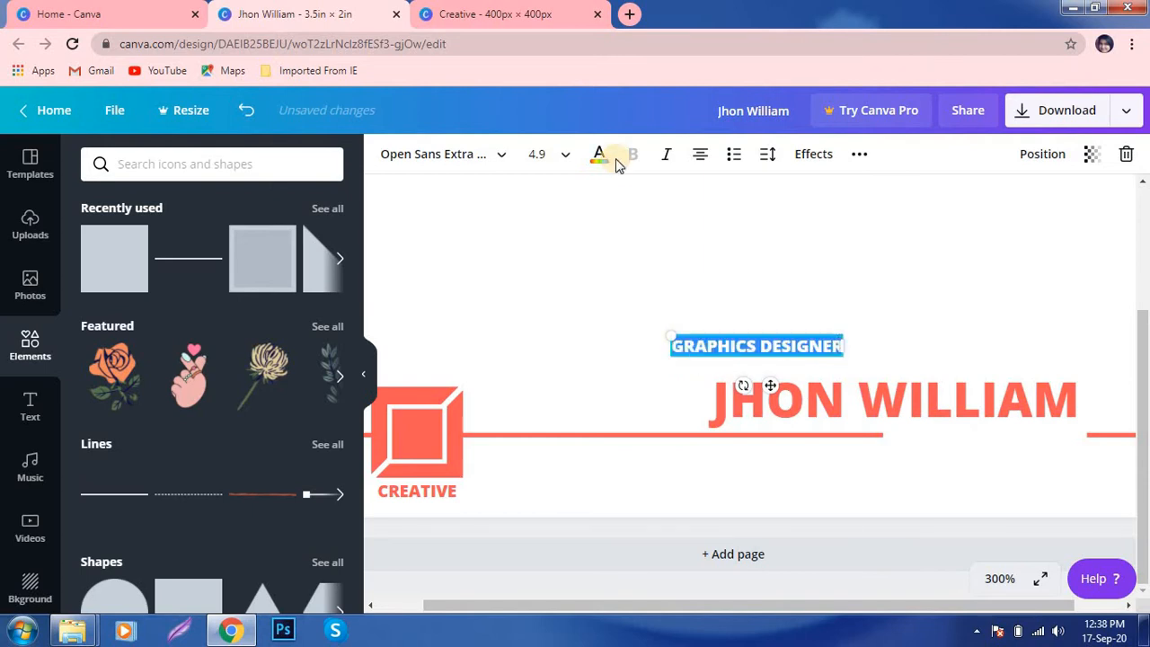
click(502, 154)
click(170, 282)
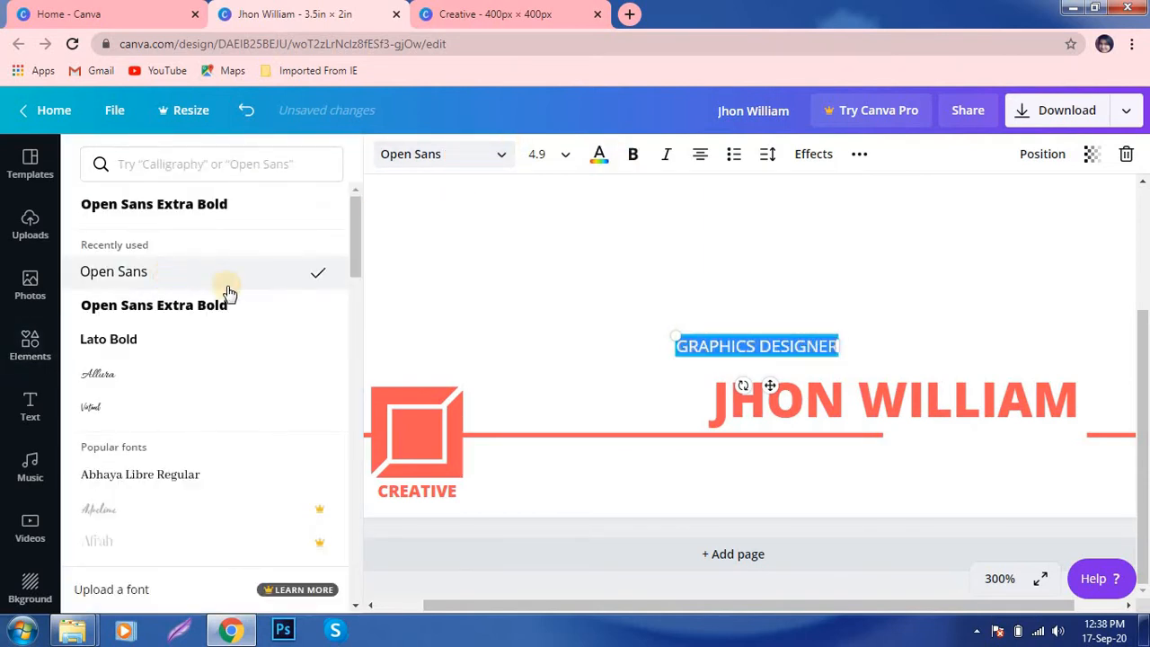
- Colour the subtitle coral and move it below the name at the right
click(598, 154)
click(104, 343)
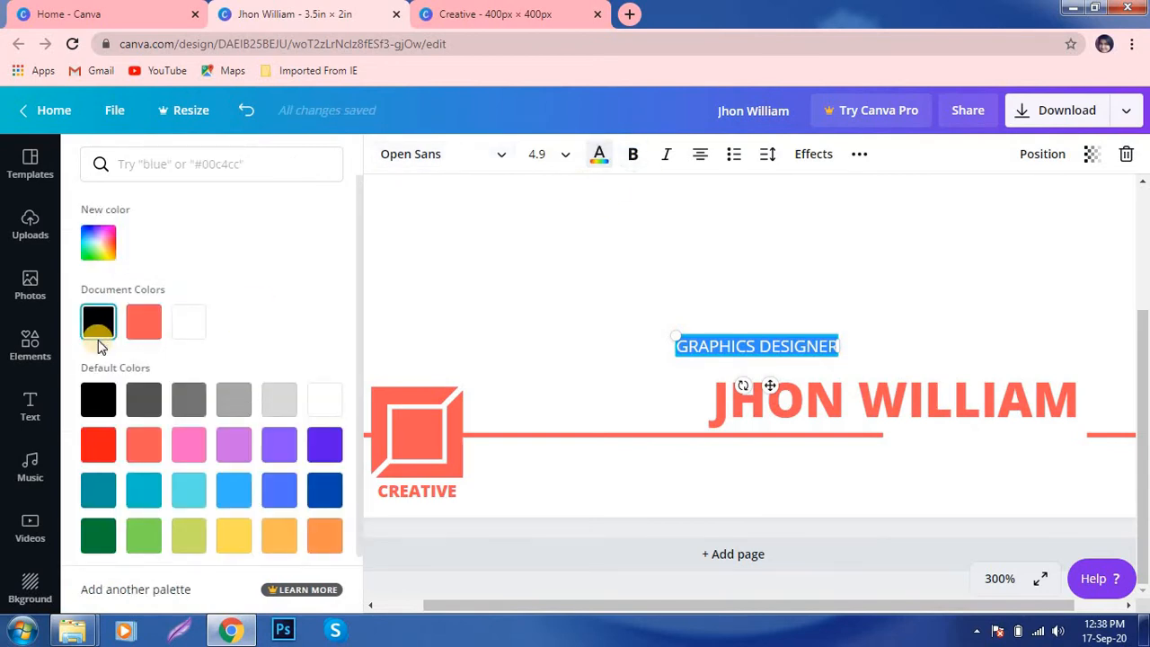
click(148, 330)
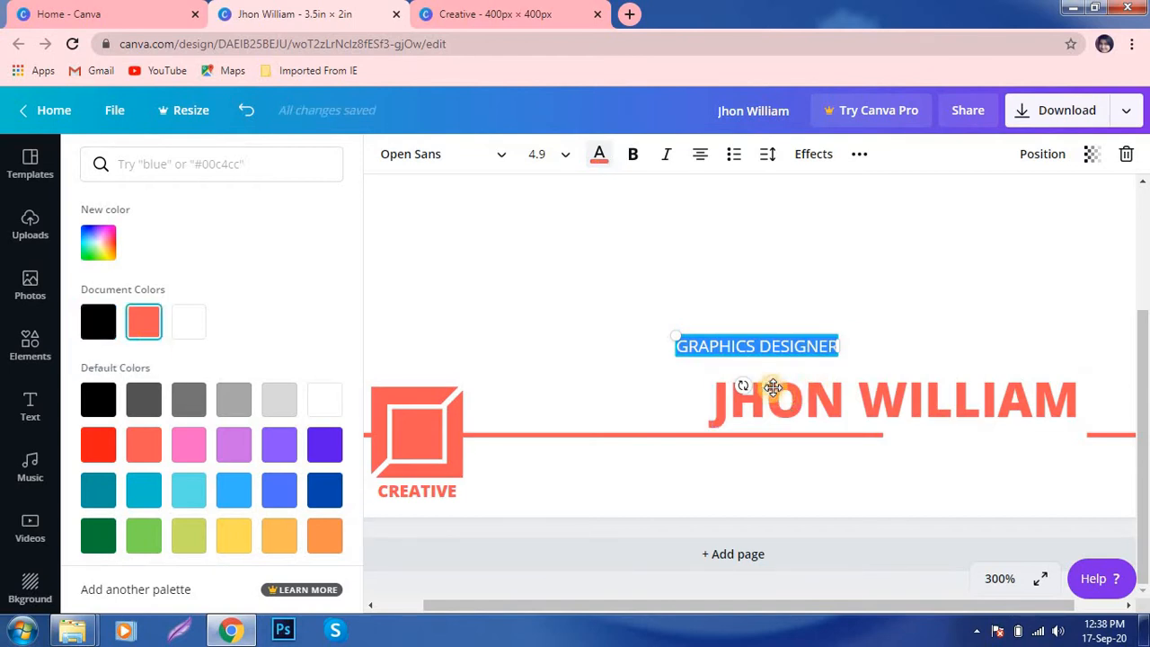
drag(768, 384, 1011, 476)
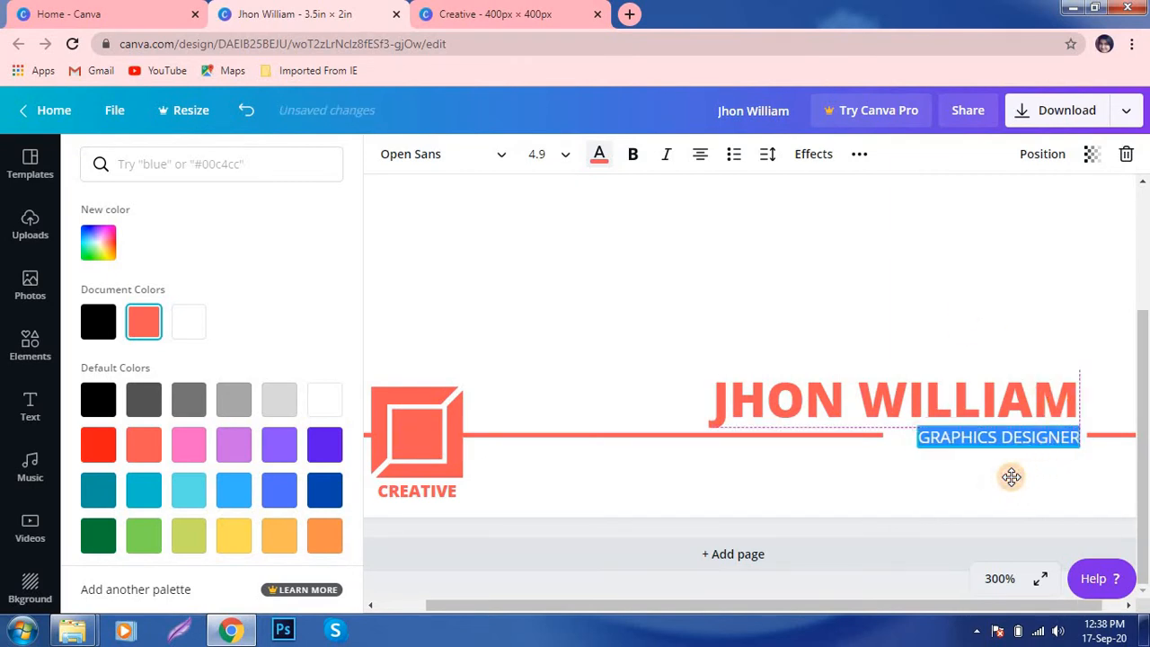
- Tighten the subtitle's text box around its words
click(970, 294)
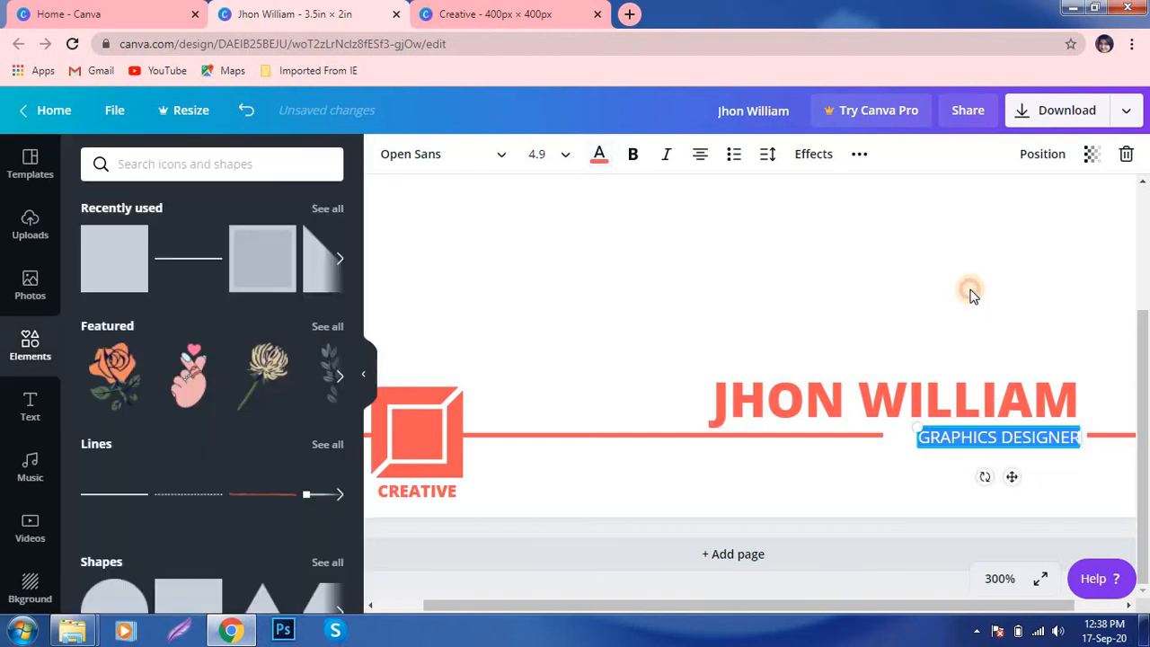
click(895, 440)
drag(891, 436, 913, 433)
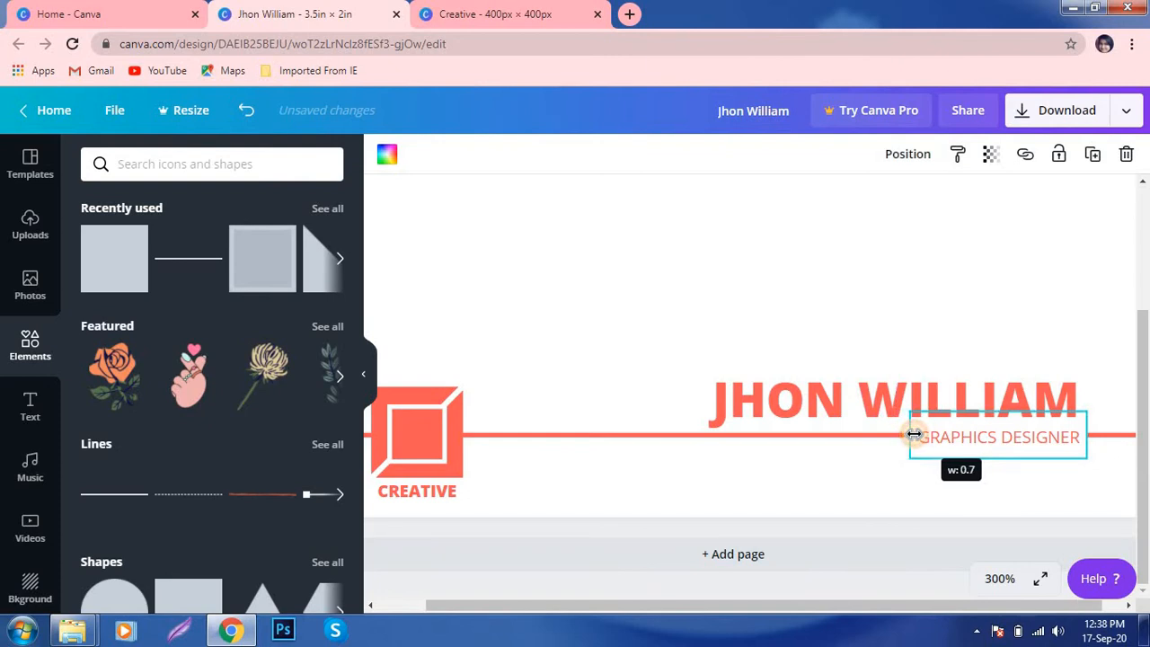
click(884, 314)
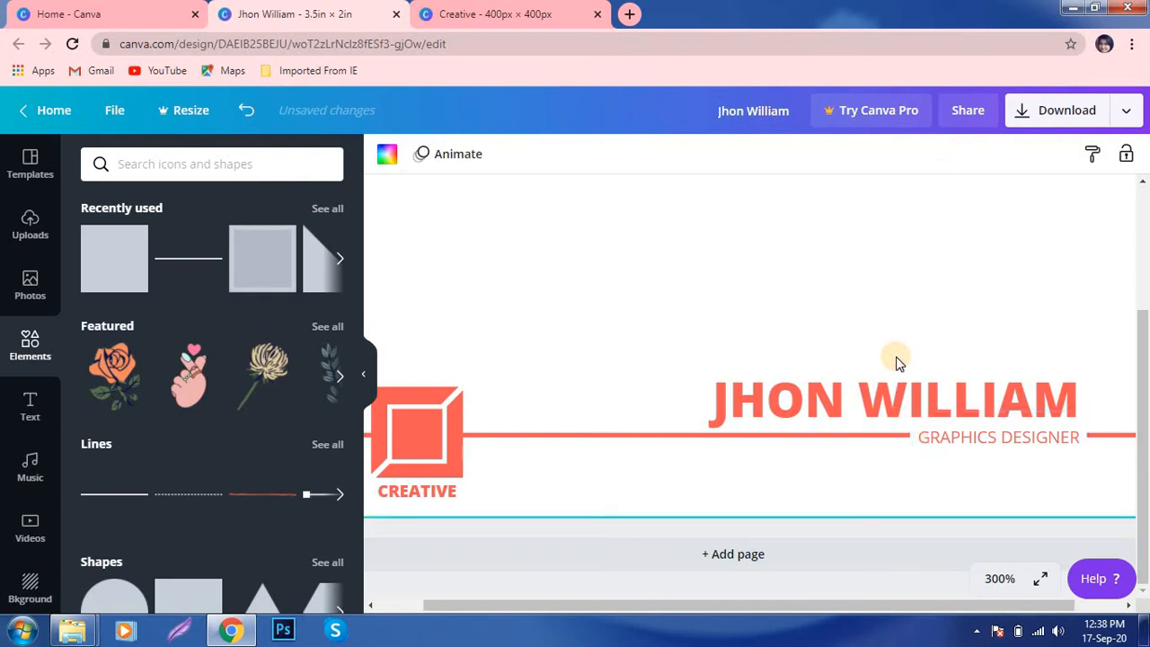
- Zoom to 200% and lock the GRAPHICS DESIGNER subtitle in place
click(998, 577)
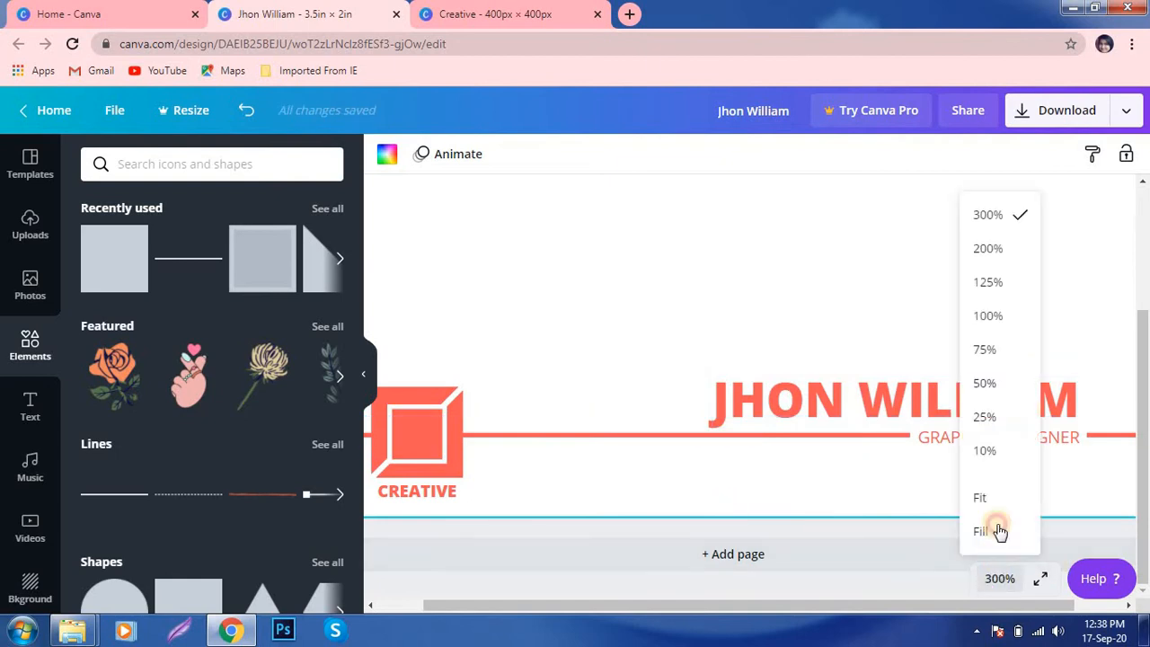
click(992, 252)
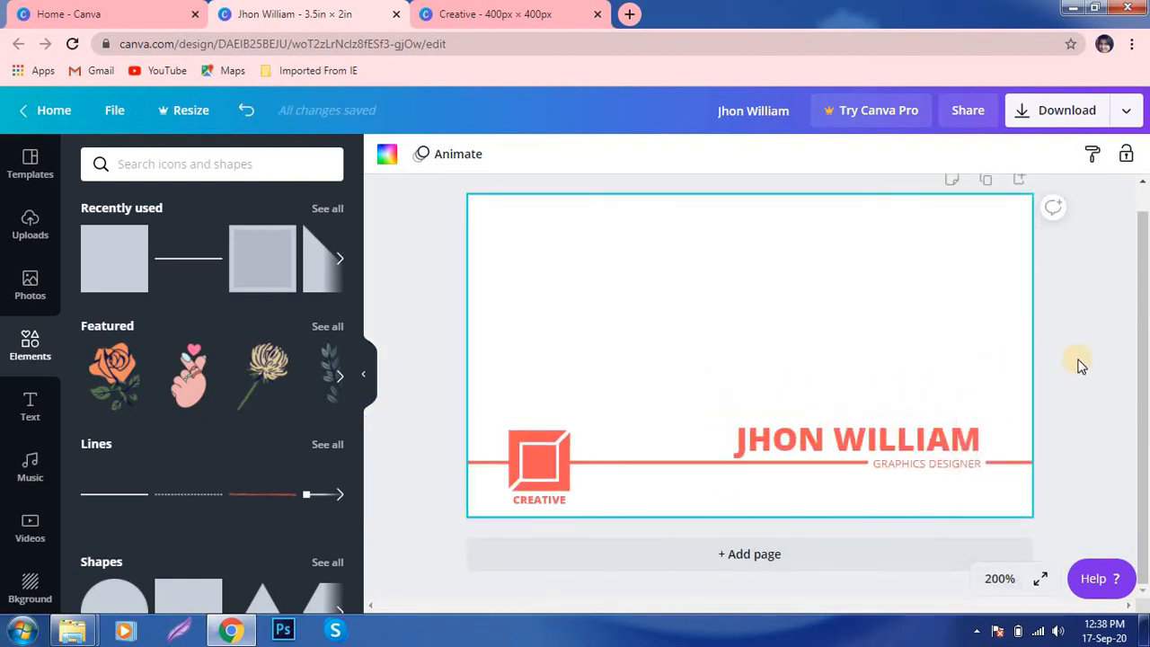
click(891, 471)
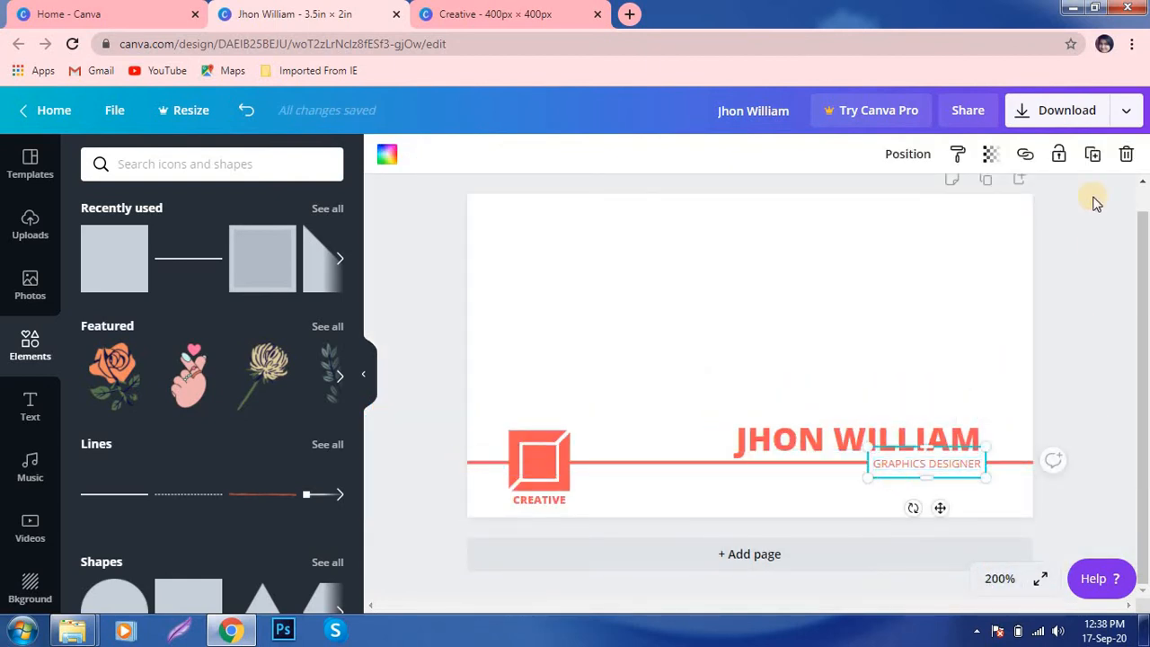
click(1059, 157)
click(1114, 395)
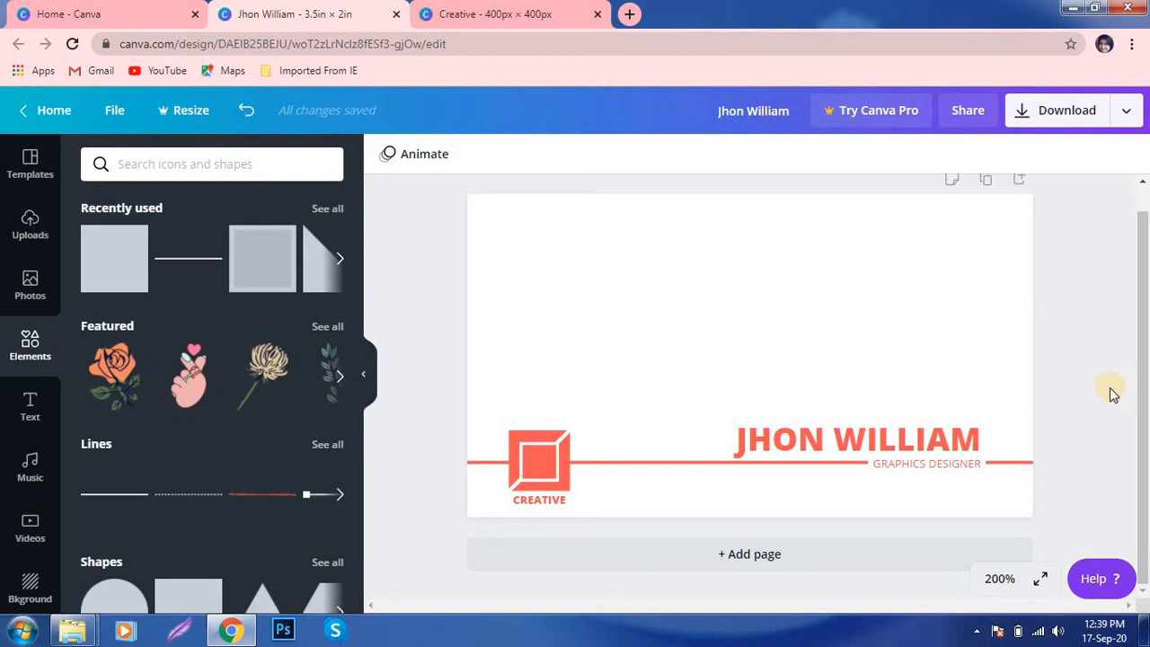
- Add a blank second page for the card's back
click(826, 562)
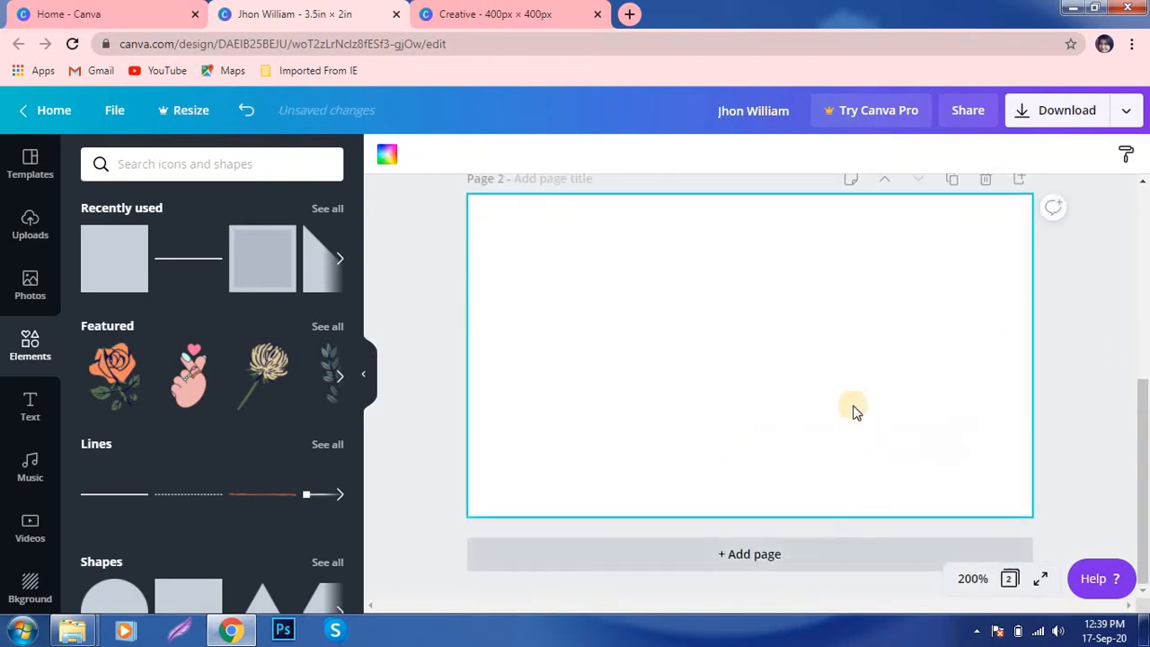
scroll(832, 476, up, 3)
scroll(832, 476, down, 3)
scroll(832, 476, up, 1)
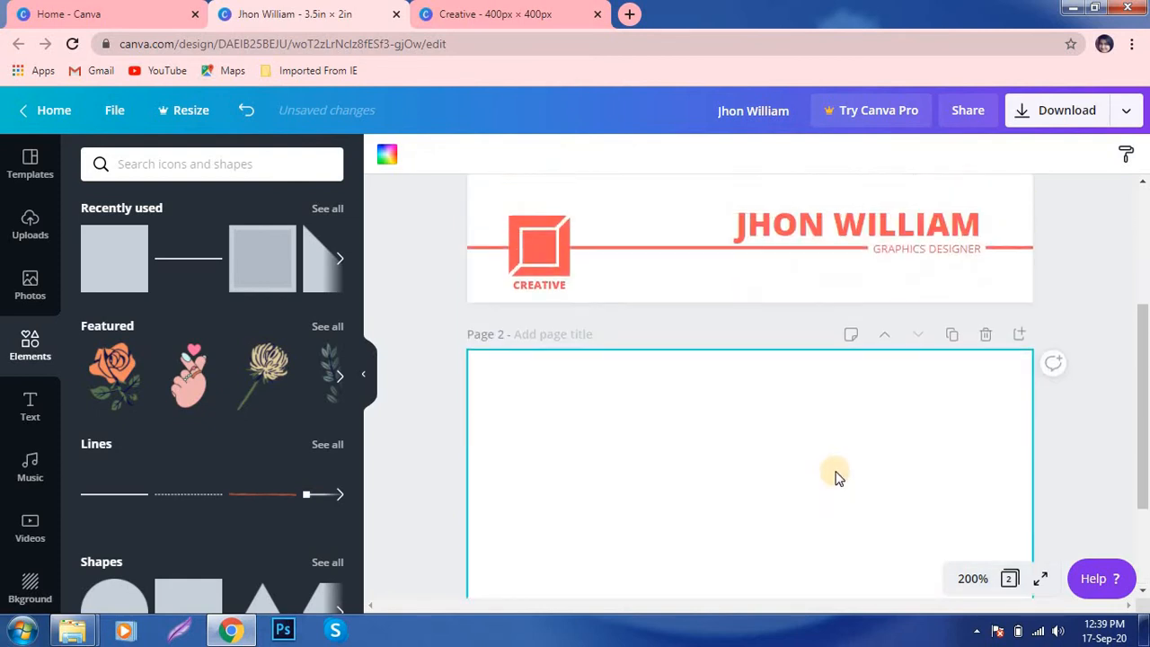
scroll(835, 476, down, 2)
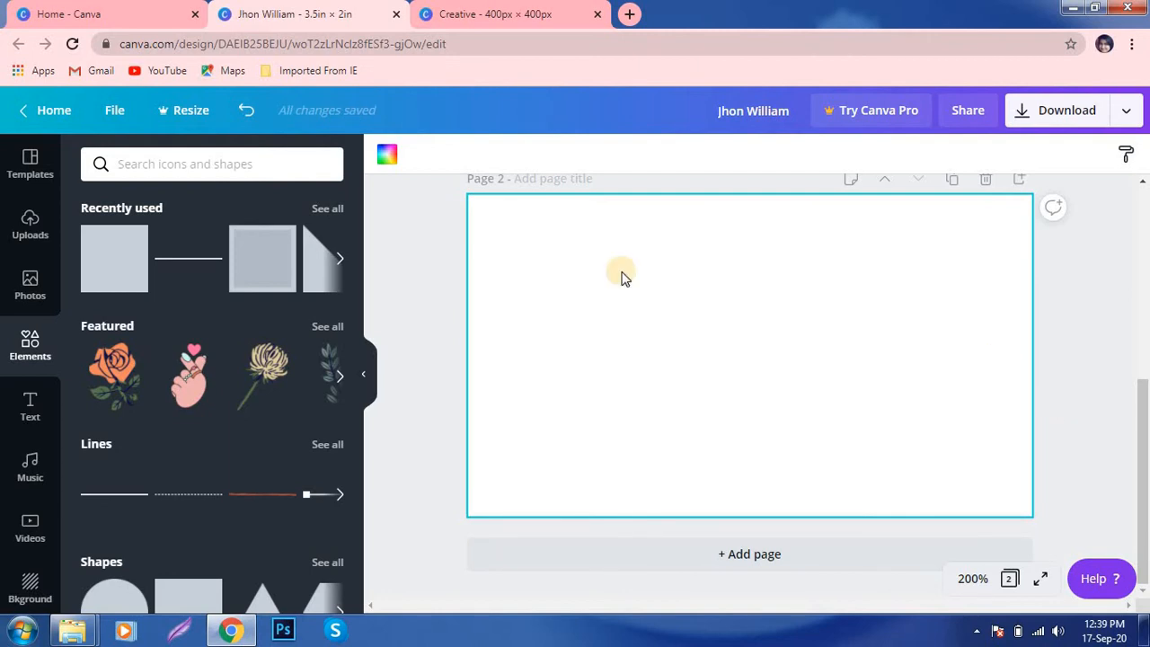
scroll(752, 400, up, 3)
- Paste a copy of the CREATIVE logo onto page 2, about 0.7 × 0.7 in at the left
click(547, 339)
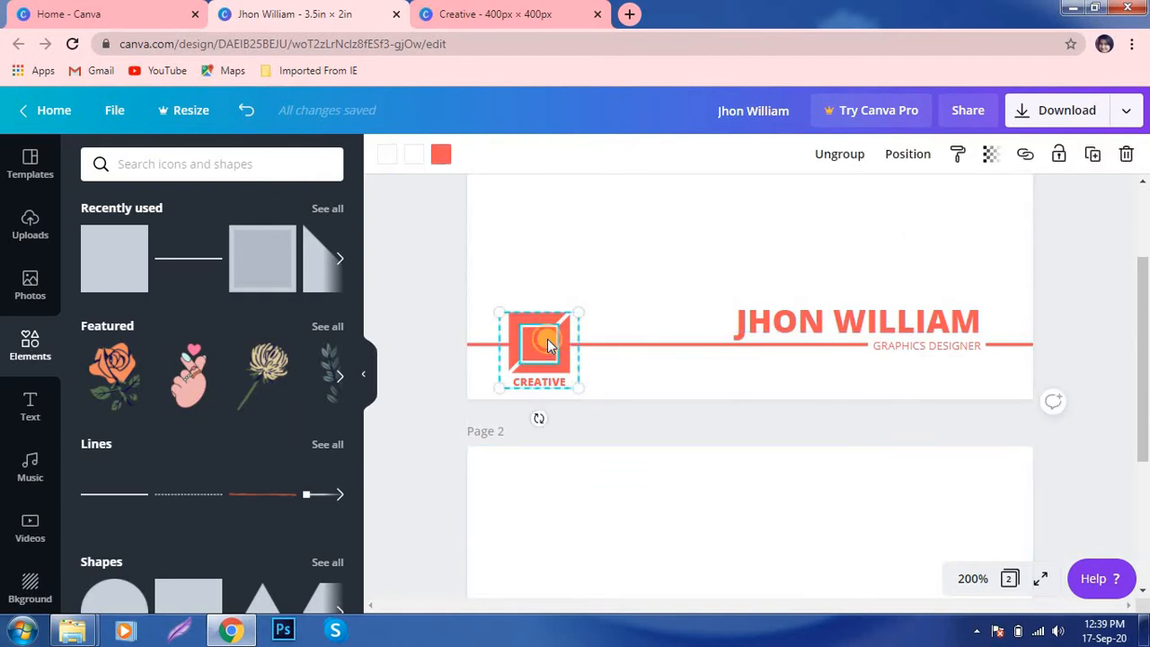
click(647, 531)
scroll(645, 525, down, 3)
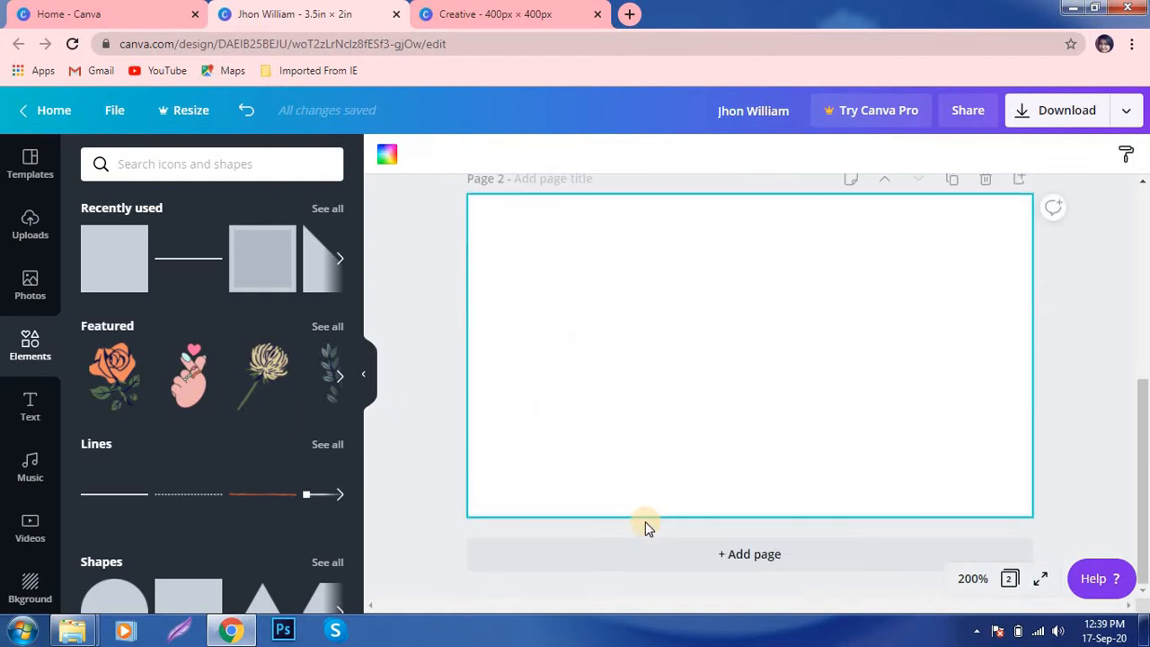
key(ctrl+v)
drag(584, 423, 653, 387)
drag(568, 462, 573, 369)
drag(637, 288, 616, 306)
drag(550, 371, 553, 355)
click(708, 292)
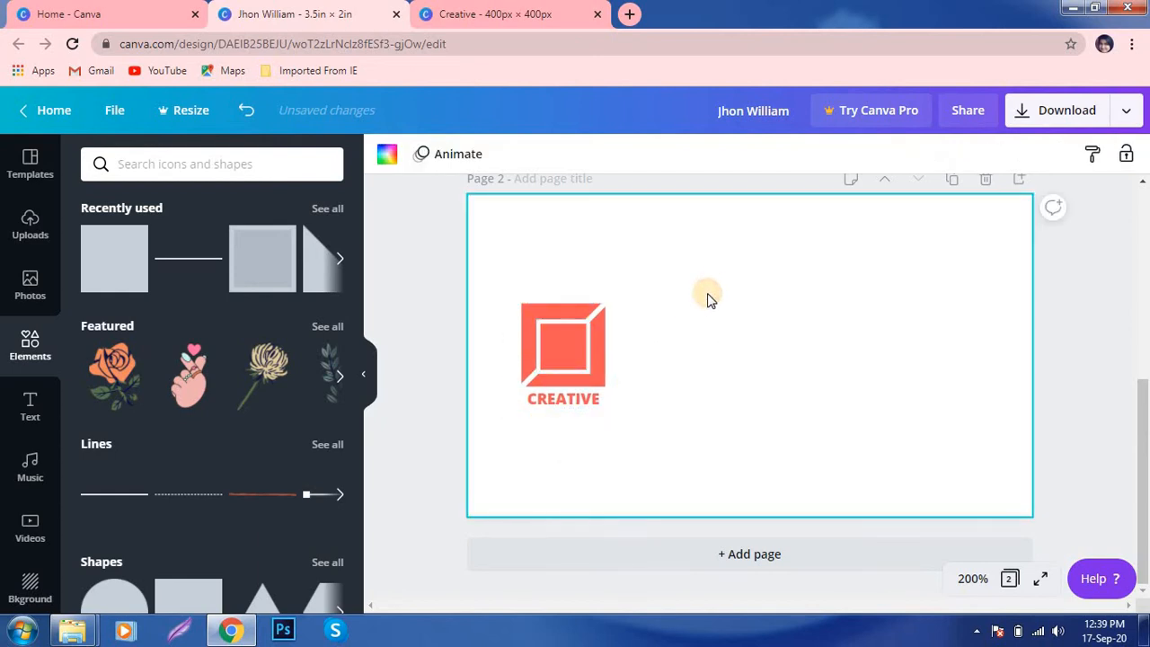
- Add a coral rectangle covering page 2's right side at full height
click(111, 273)
drag(778, 336, 779, 308)
drag(764, 371, 784, 537)
drag(854, 390, 1068, 390)
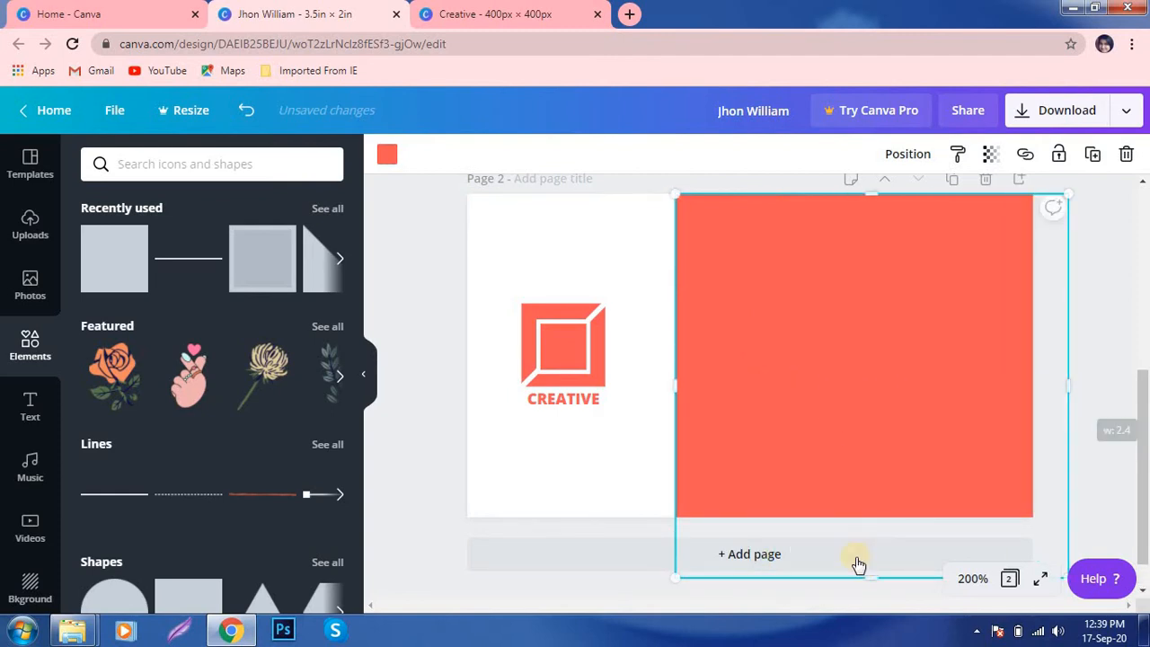
- Tilt the coral panel about 12 degrees and fit it over the right side
scroll(903, 512, down, 3)
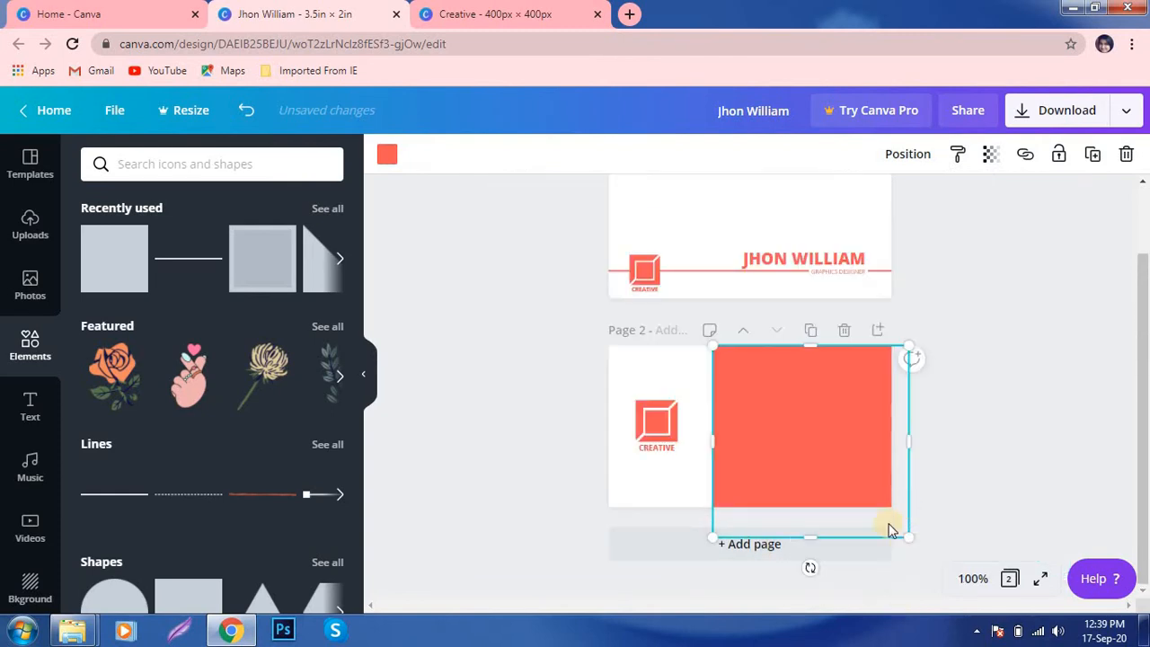
drag(813, 564, 764, 566)
drag(799, 423, 820, 440)
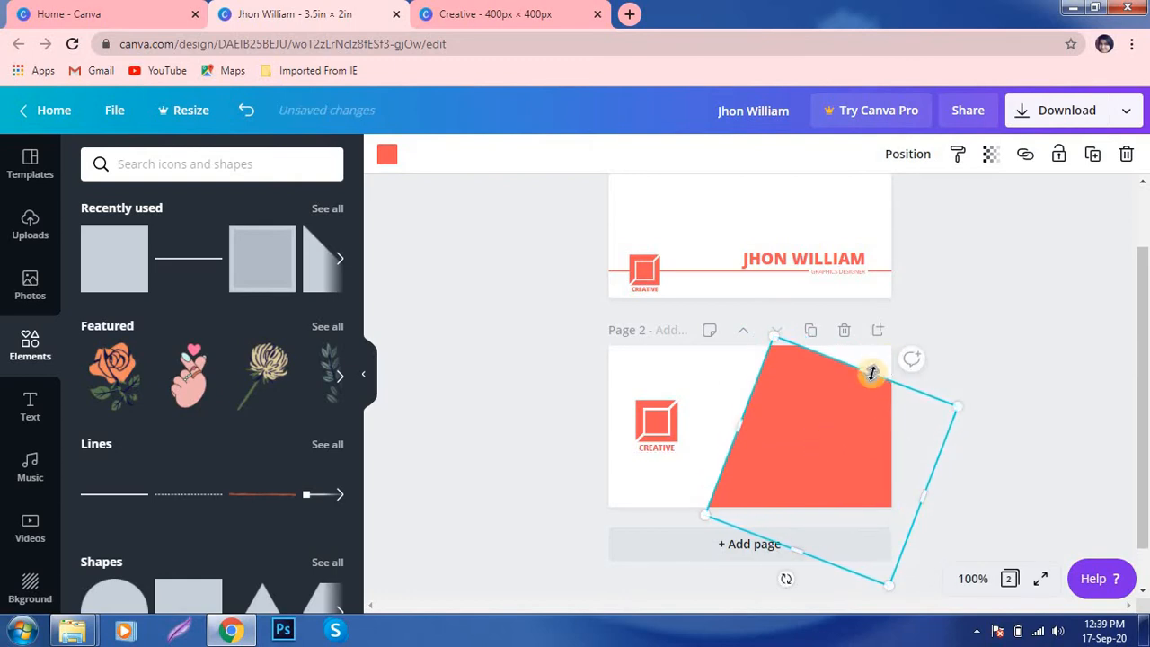
drag(875, 372, 916, 344)
click(1045, 473)
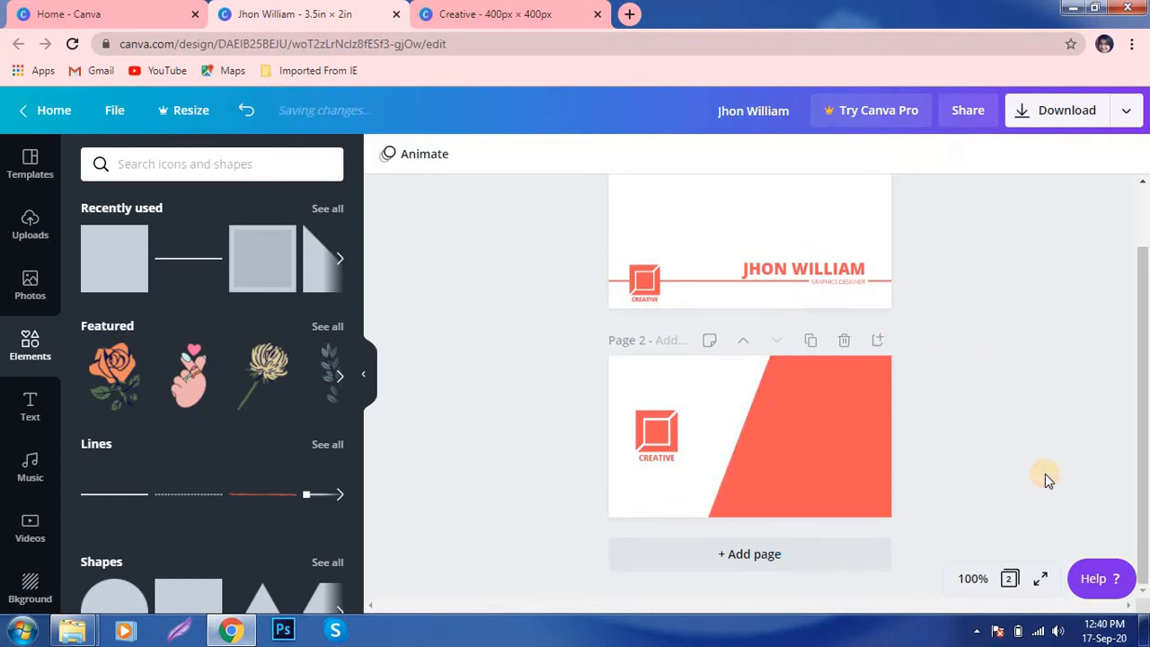
click(777, 439)
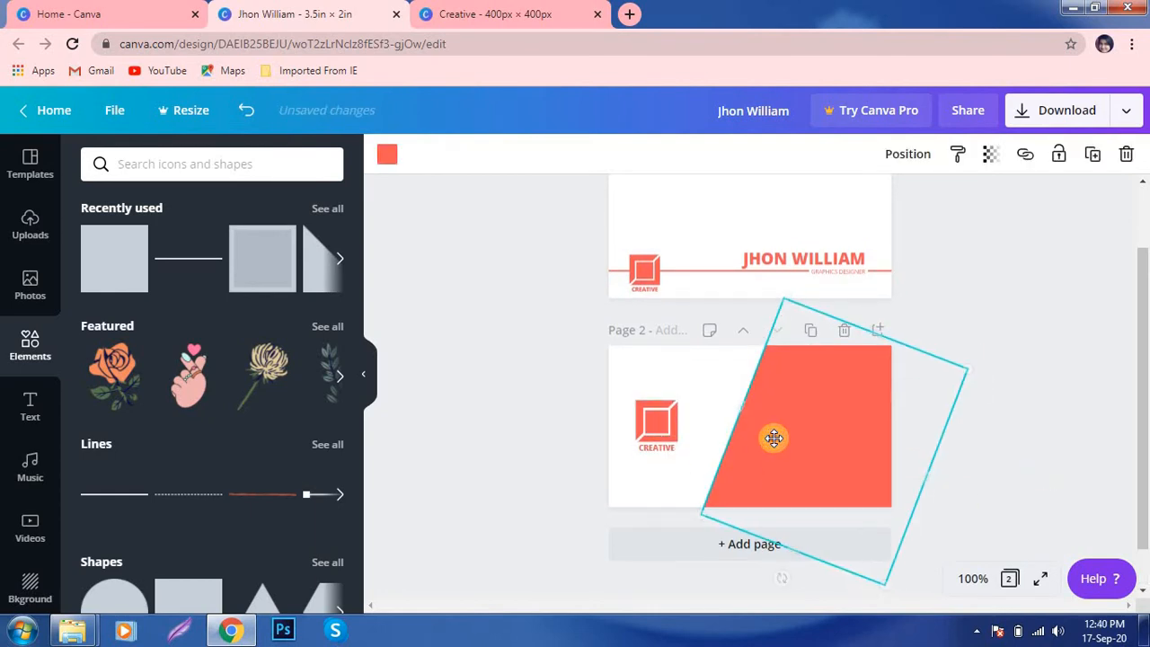
drag(773, 438, 774, 437)
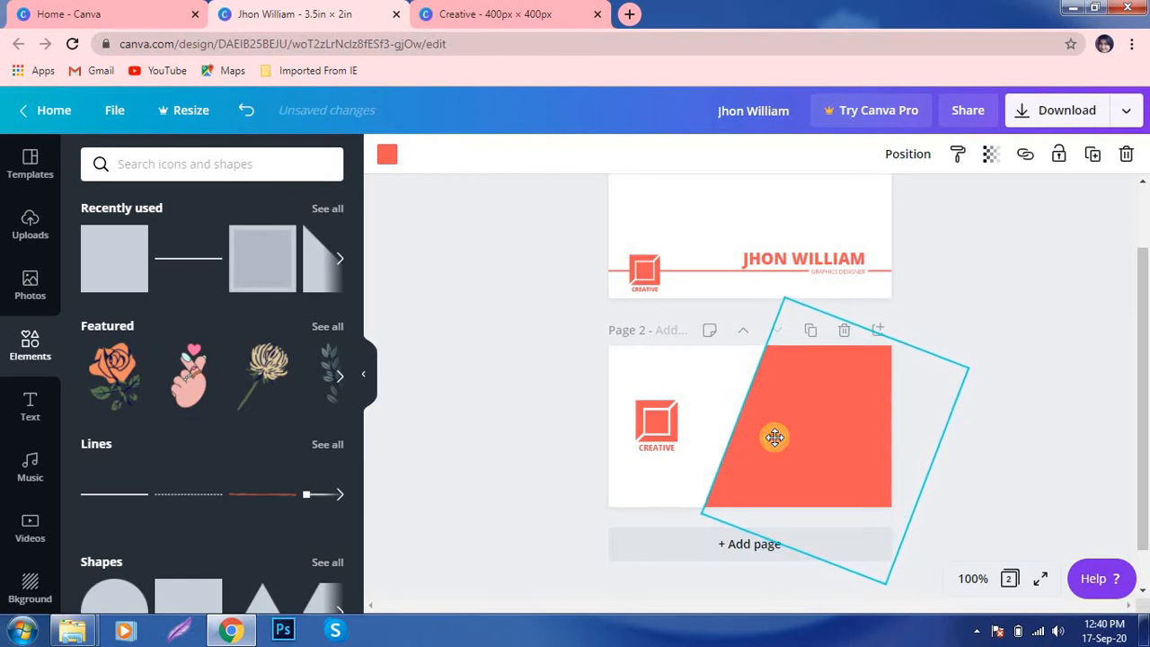
click(1014, 349)
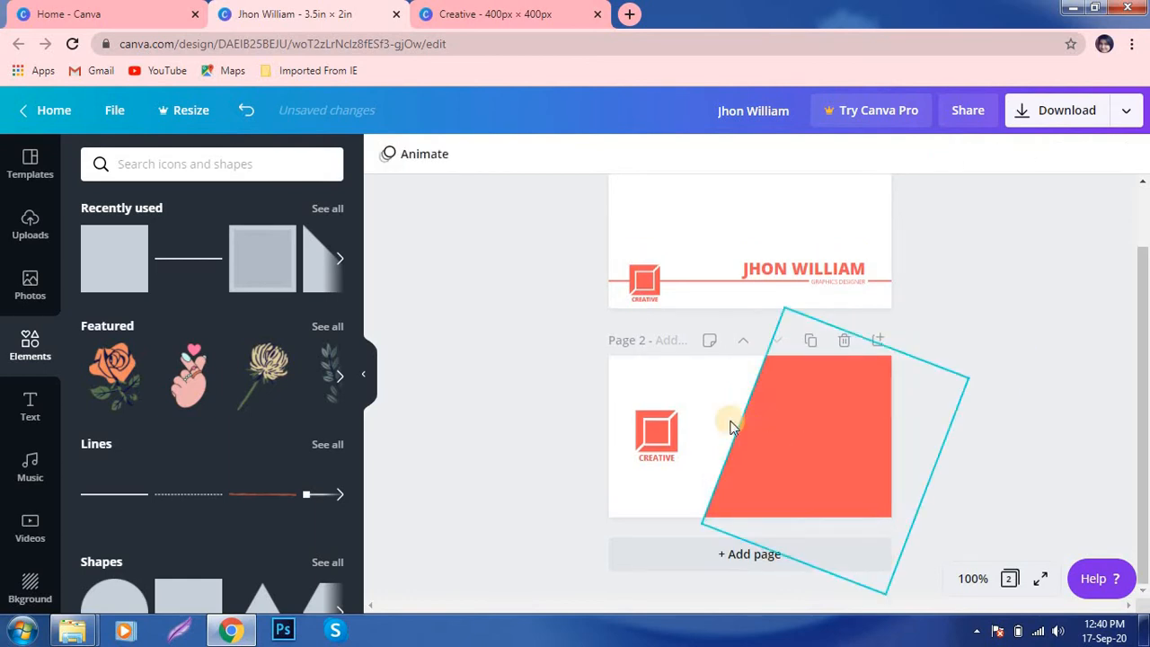
- At 200% zoom, shift the CREATIVE logo slightly right and add a grey square
click(970, 578)
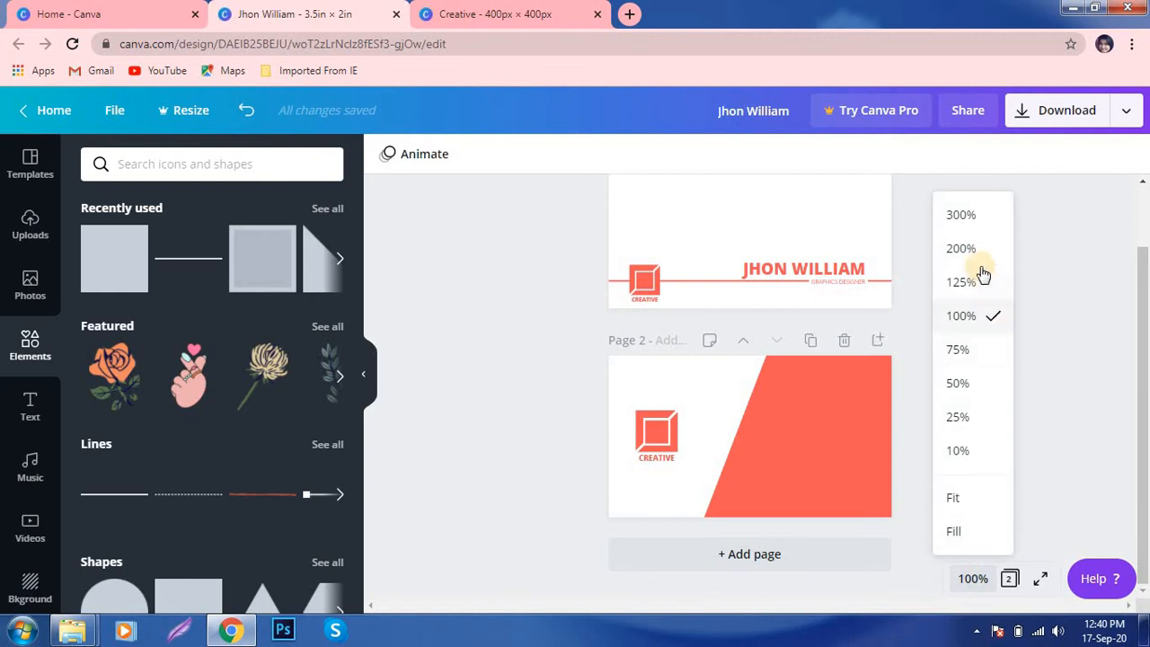
click(960, 248)
scroll(1101, 390, down, 3)
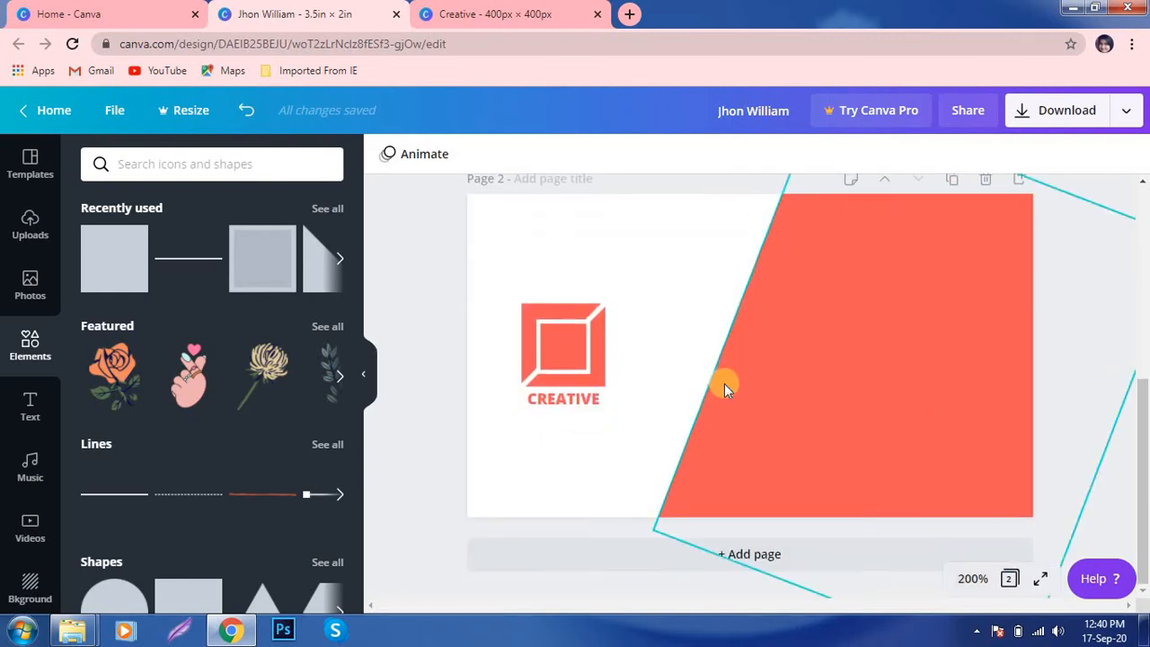
drag(559, 347, 580, 345)
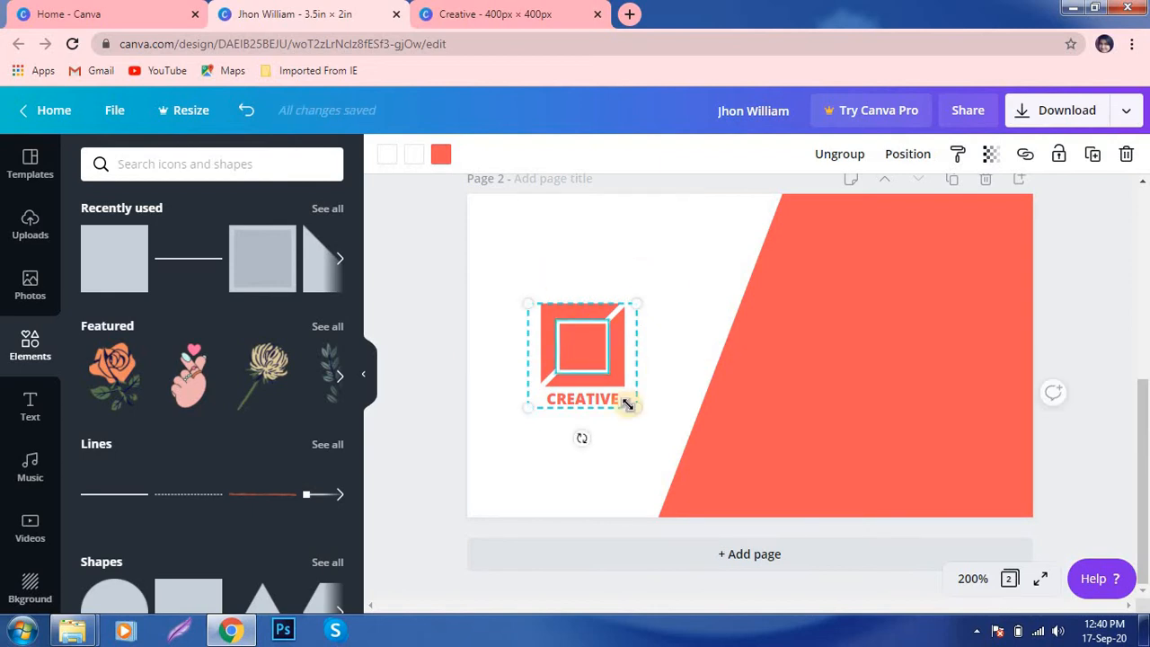
click(432, 344)
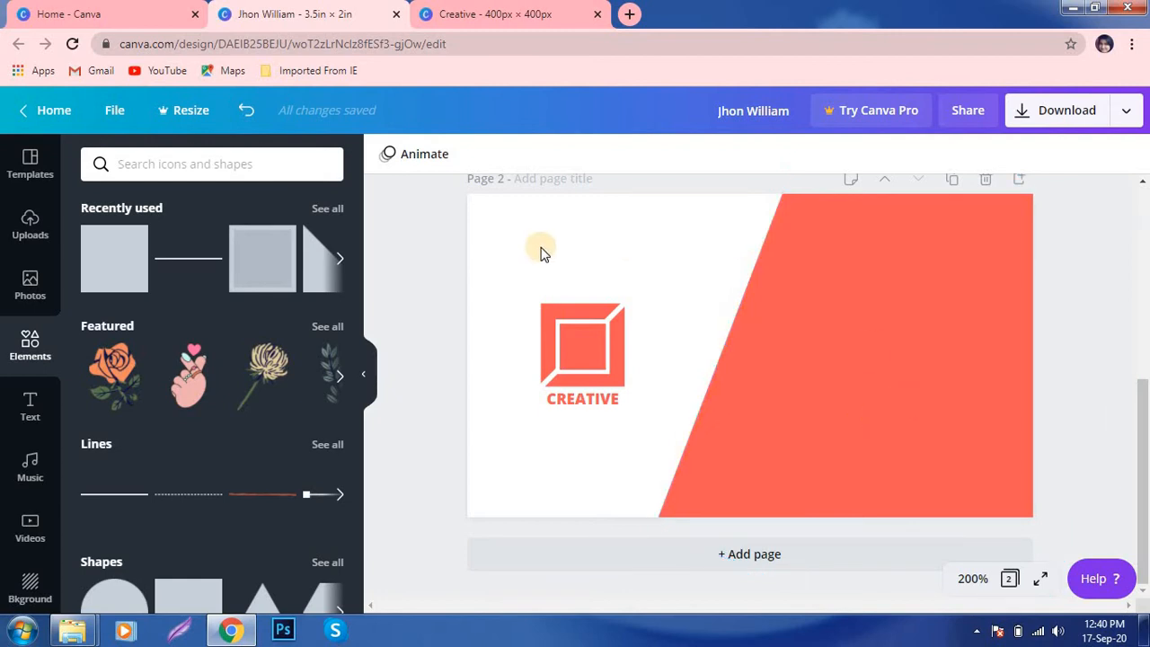
click(114, 256)
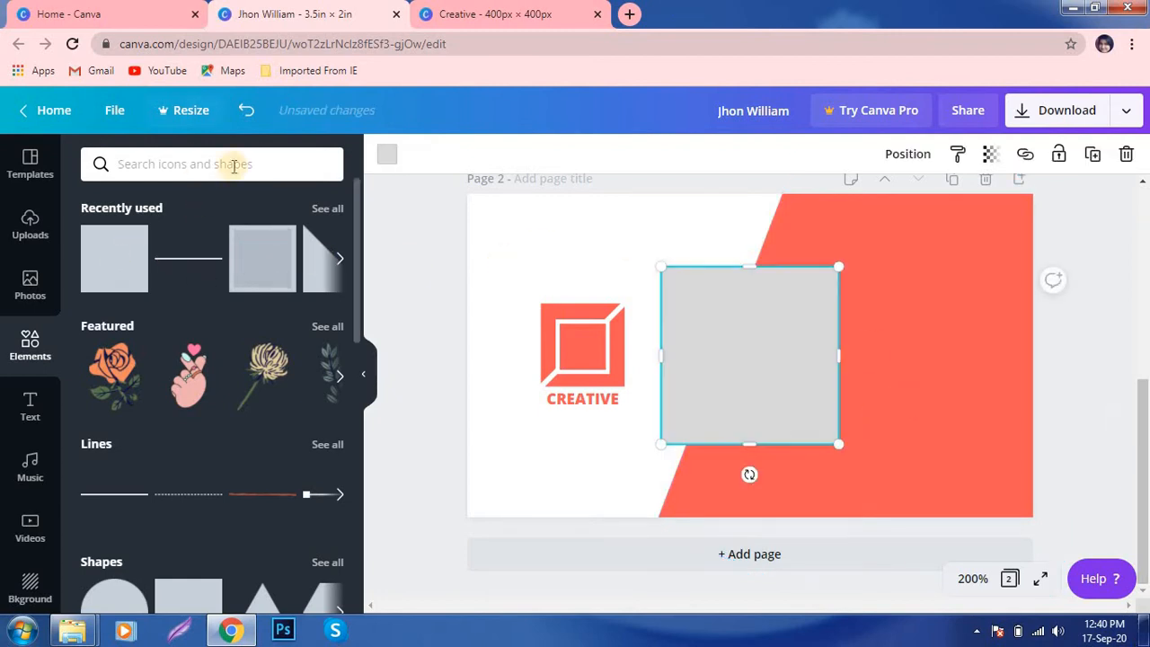
- Turn the square into a thin white strip stretched across the coral panel
click(388, 157)
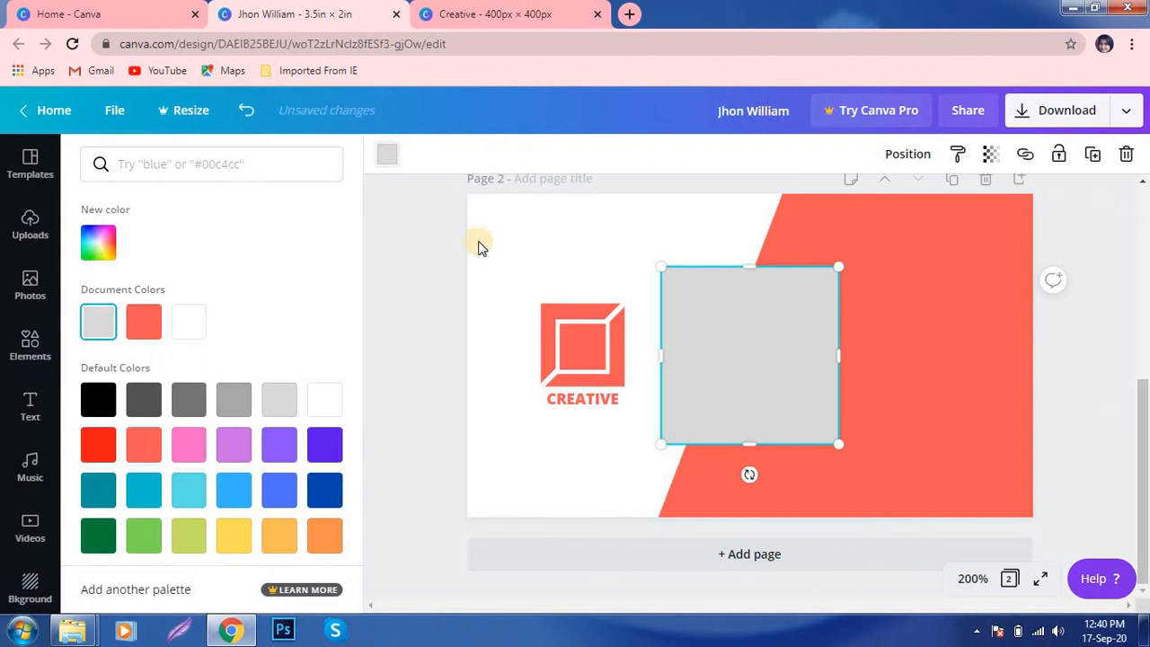
click(189, 320)
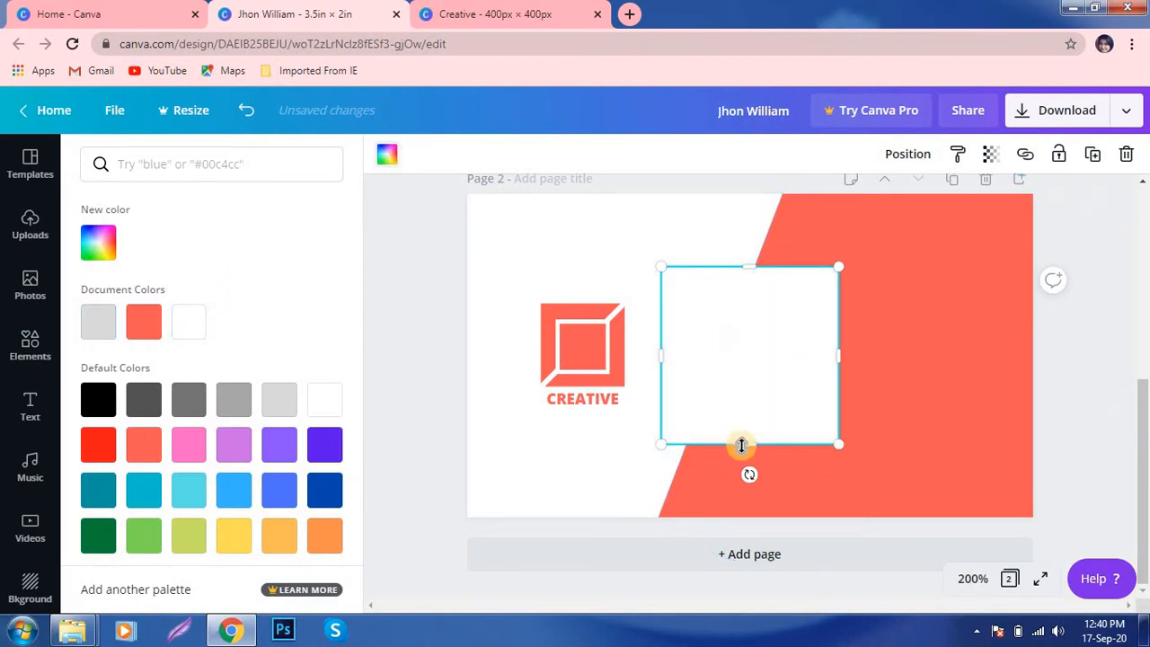
drag(742, 442, 727, 311)
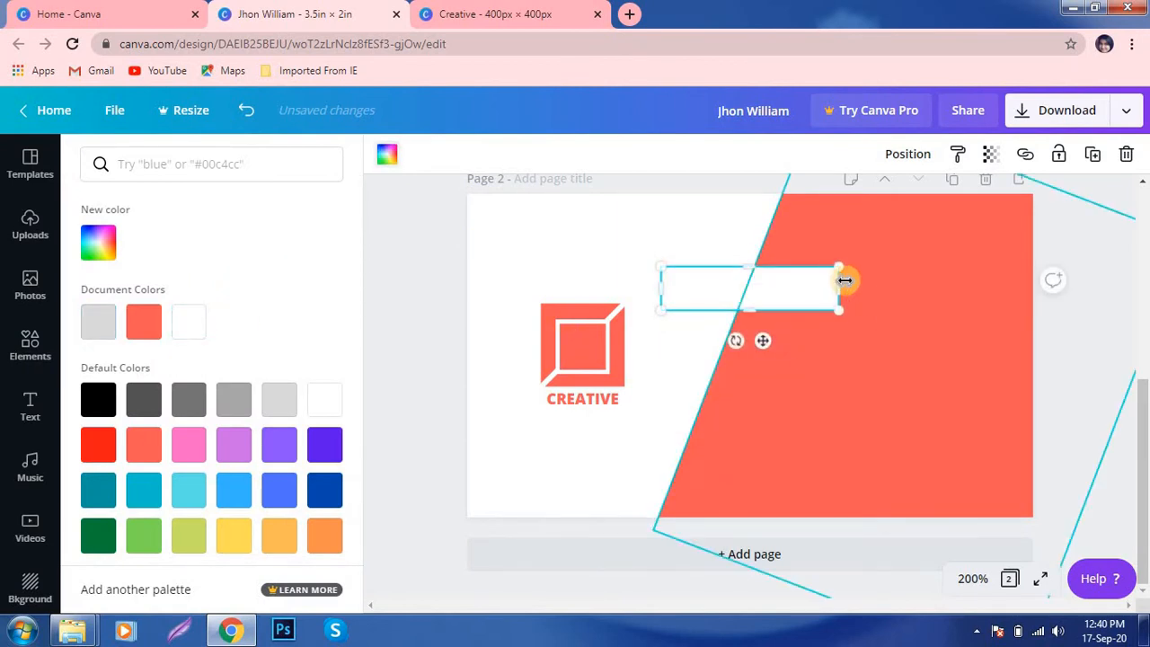
drag(839, 288, 1039, 282)
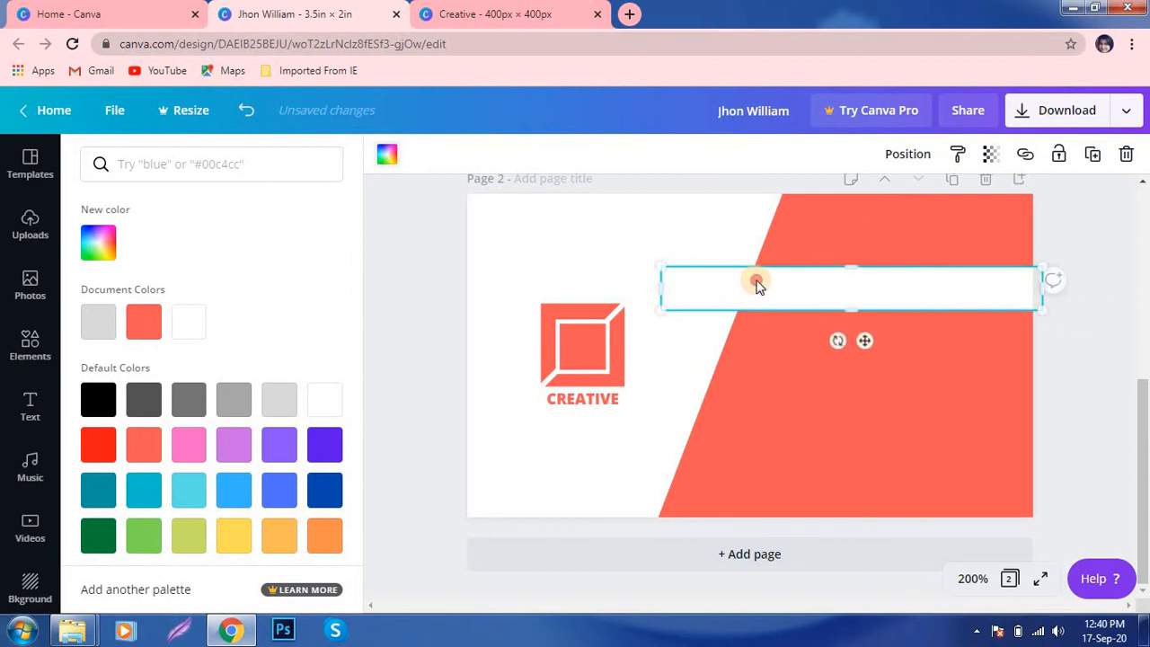
drag(752, 282, 793, 263)
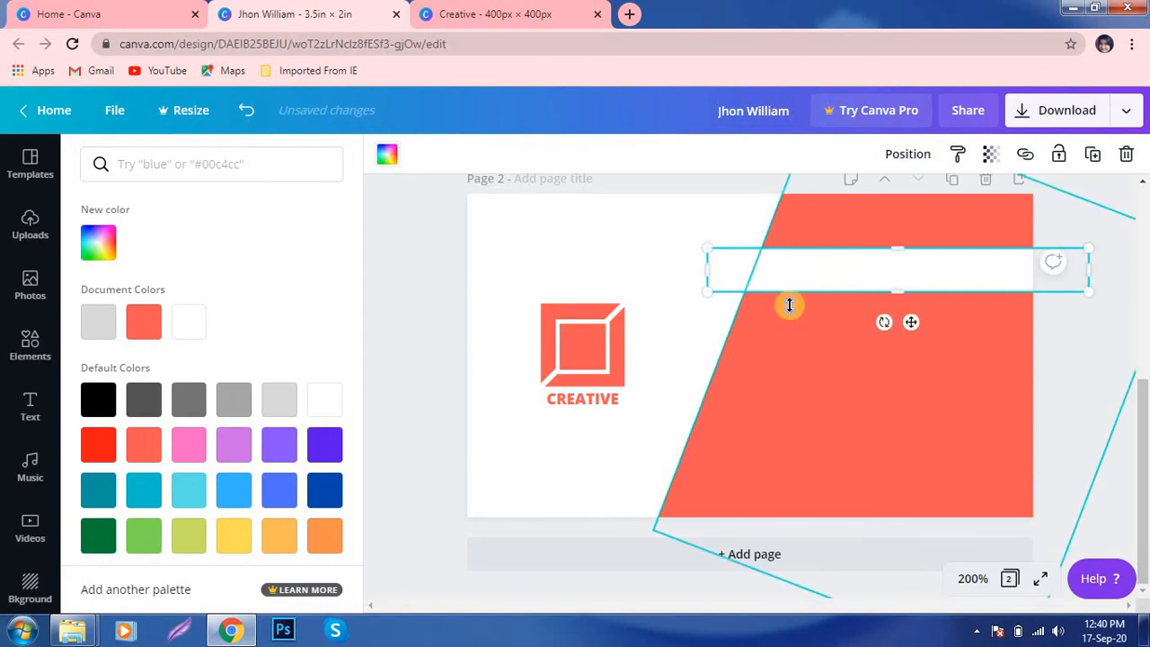
- Place a copy of the strip below and tint the upper strip light grey
drag(786, 272, 778, 306)
click(771, 259)
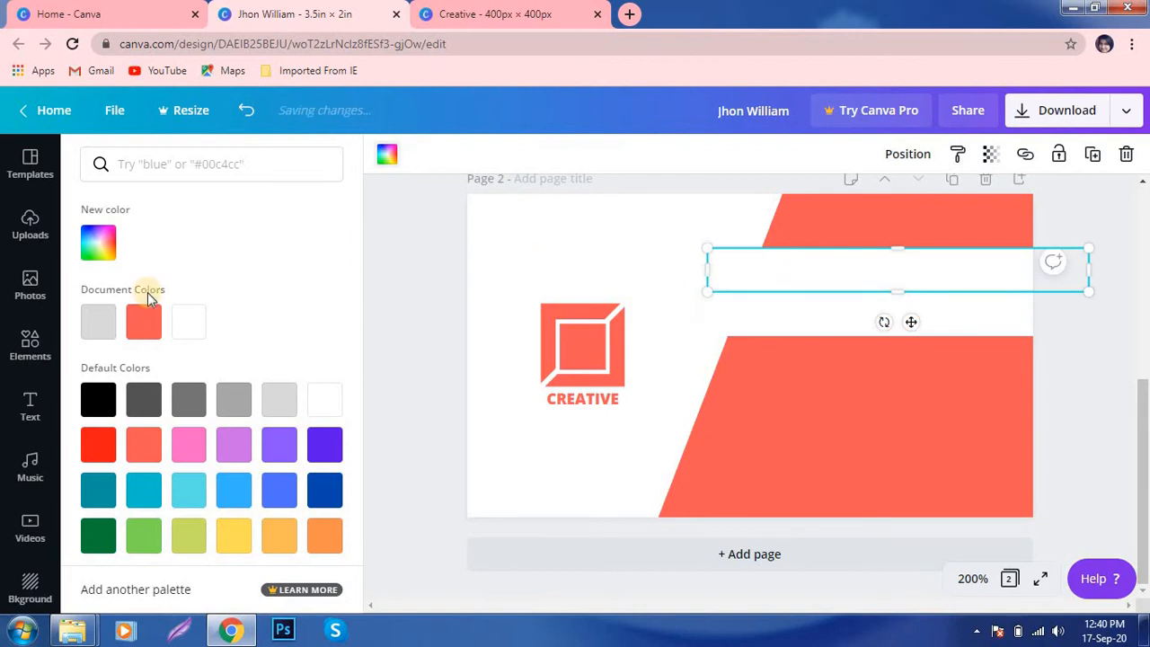
click(108, 249)
click(98, 289)
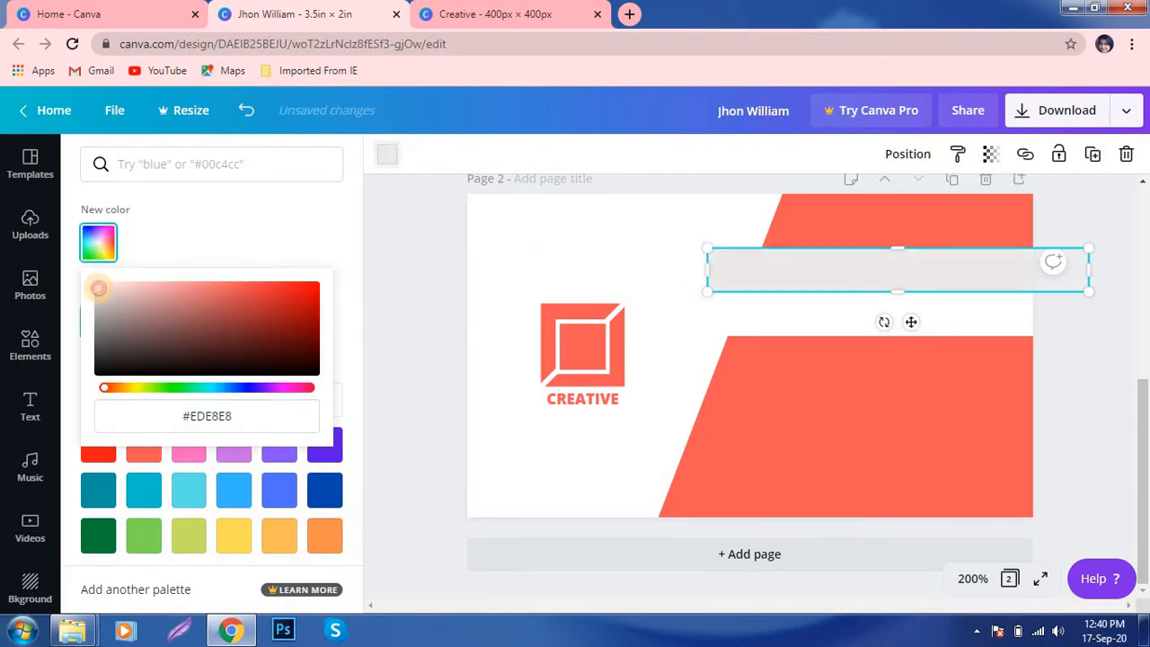
click(97, 284)
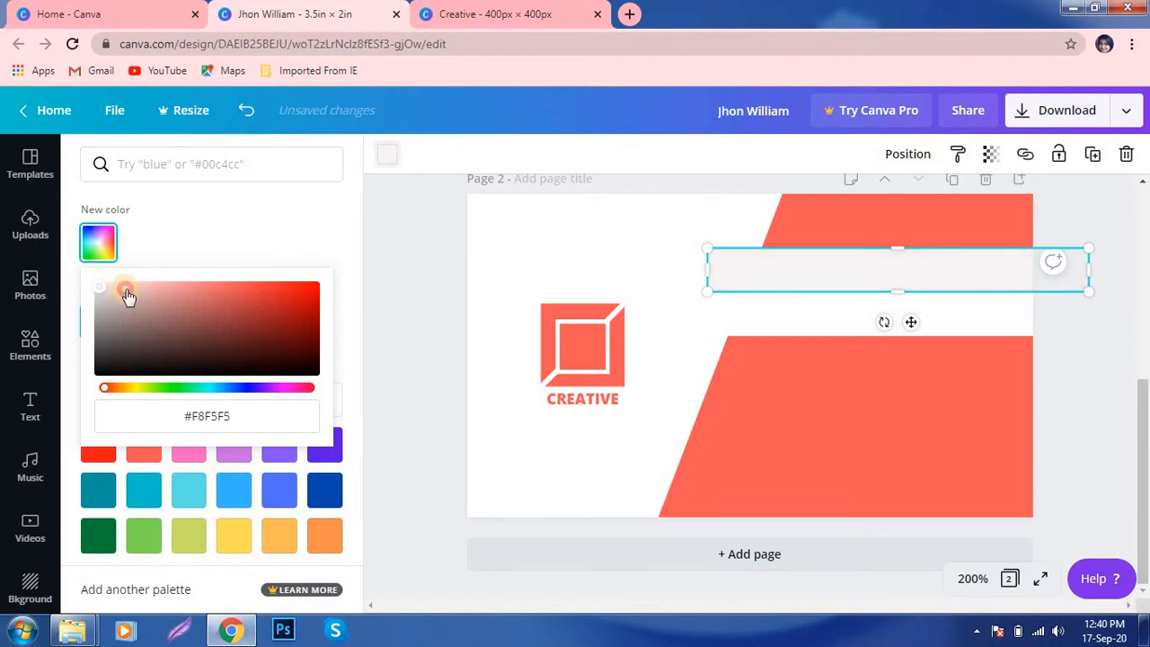
click(403, 289)
click(710, 303)
drag(718, 269, 757, 270)
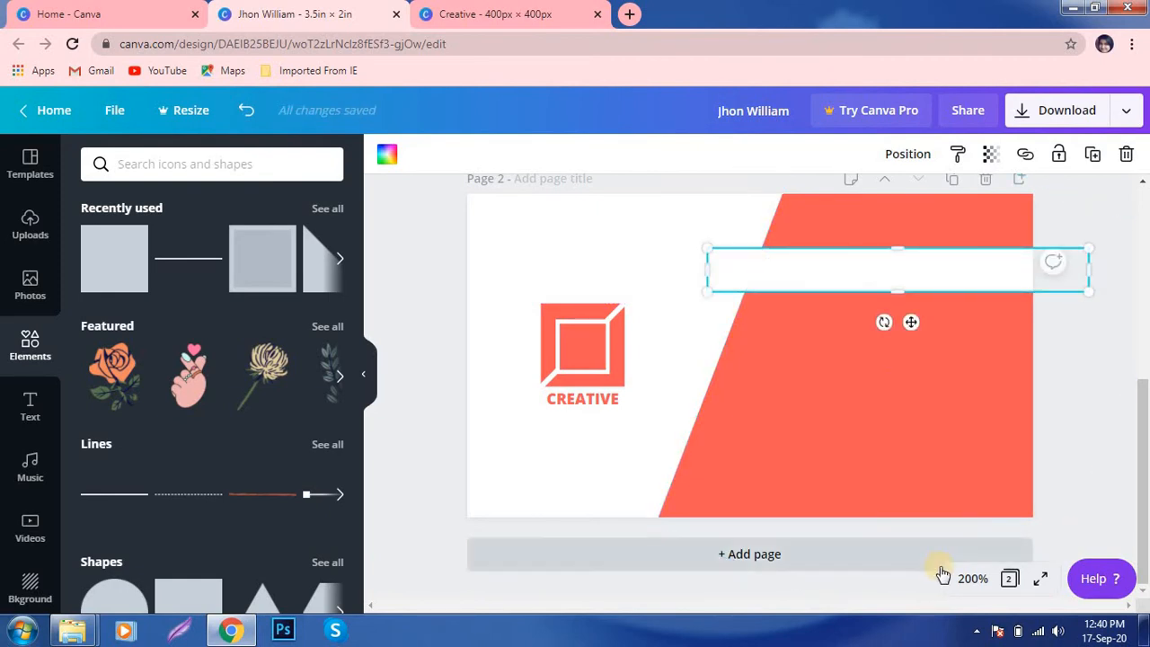
- Zoom to 300% and snap the white strip into alignment with the guide
click(972, 578)
click(961, 215)
scroll(883, 291, up, 3)
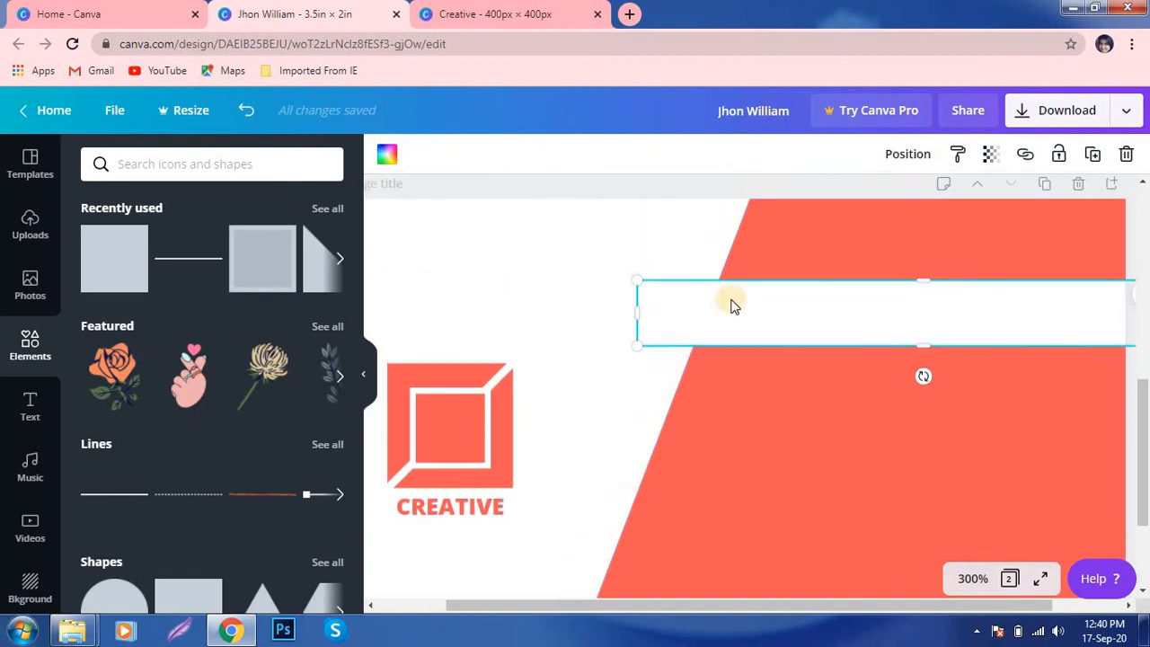
drag(705, 400, 712, 394)
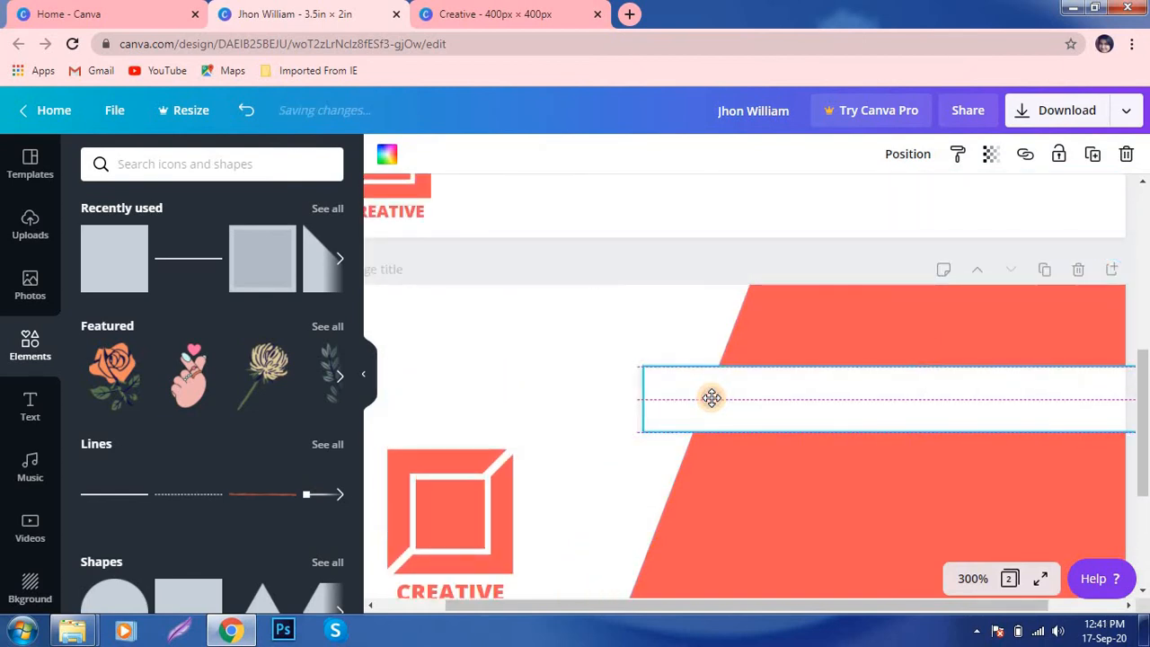
drag(711, 398, 711, 399)
- Add a light grey square to the back page, move it up, and shrink it to 0.3 × 0.3
click(570, 337)
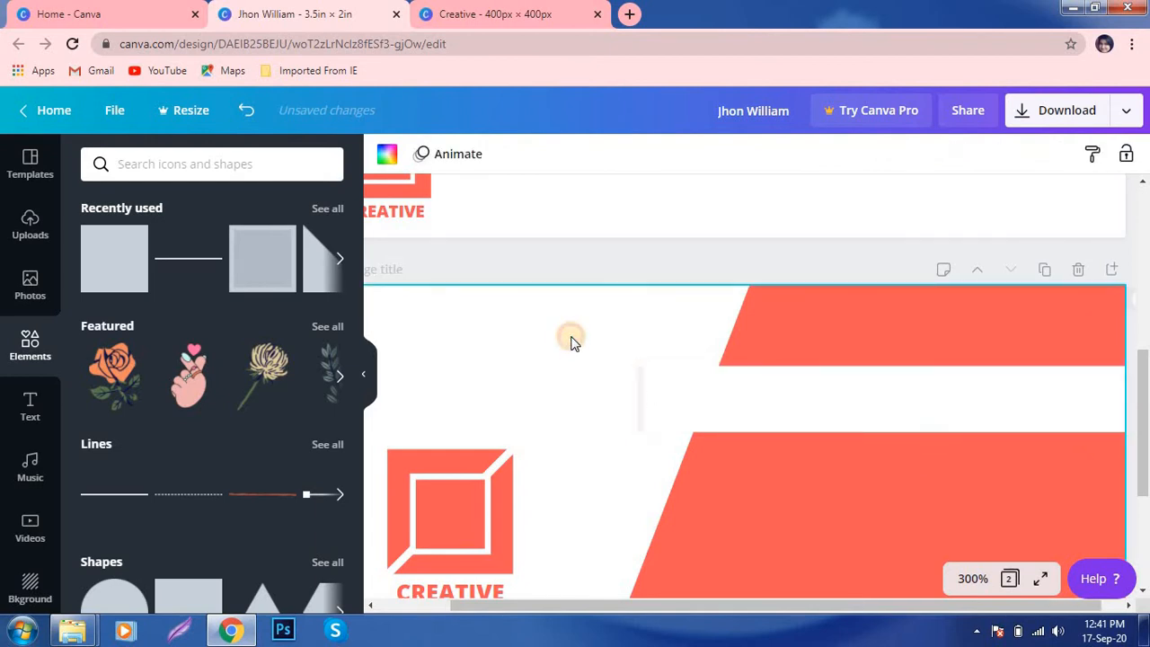
scroll(714, 494, down, 1)
scroll(713, 493, down, 1)
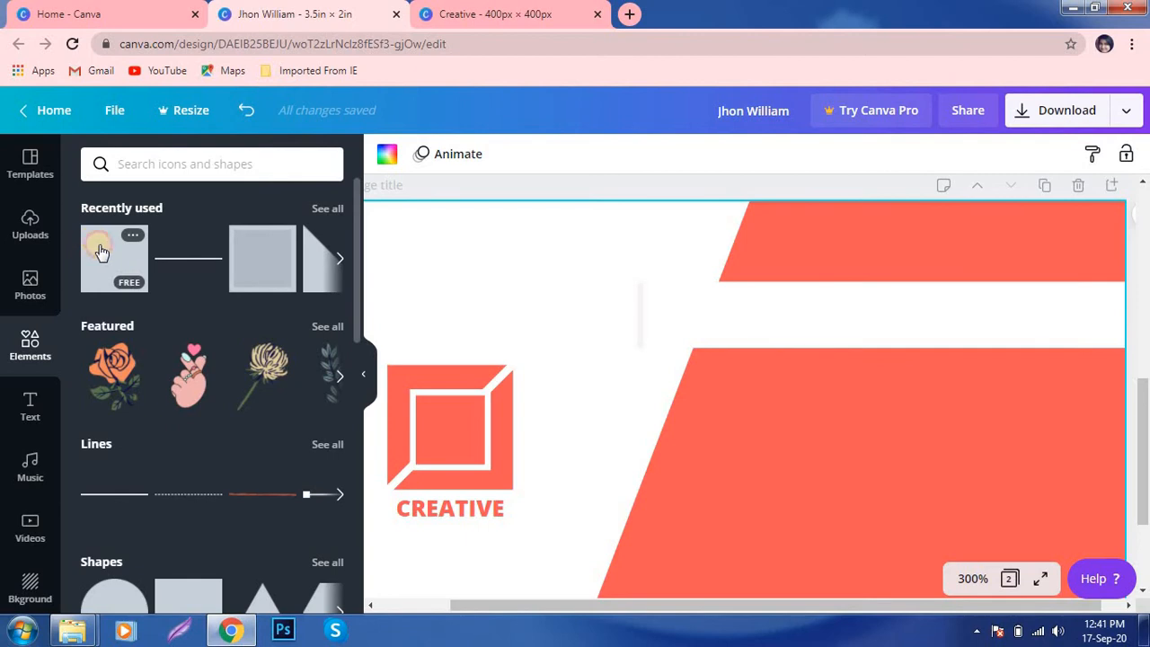
click(102, 252)
click(387, 159)
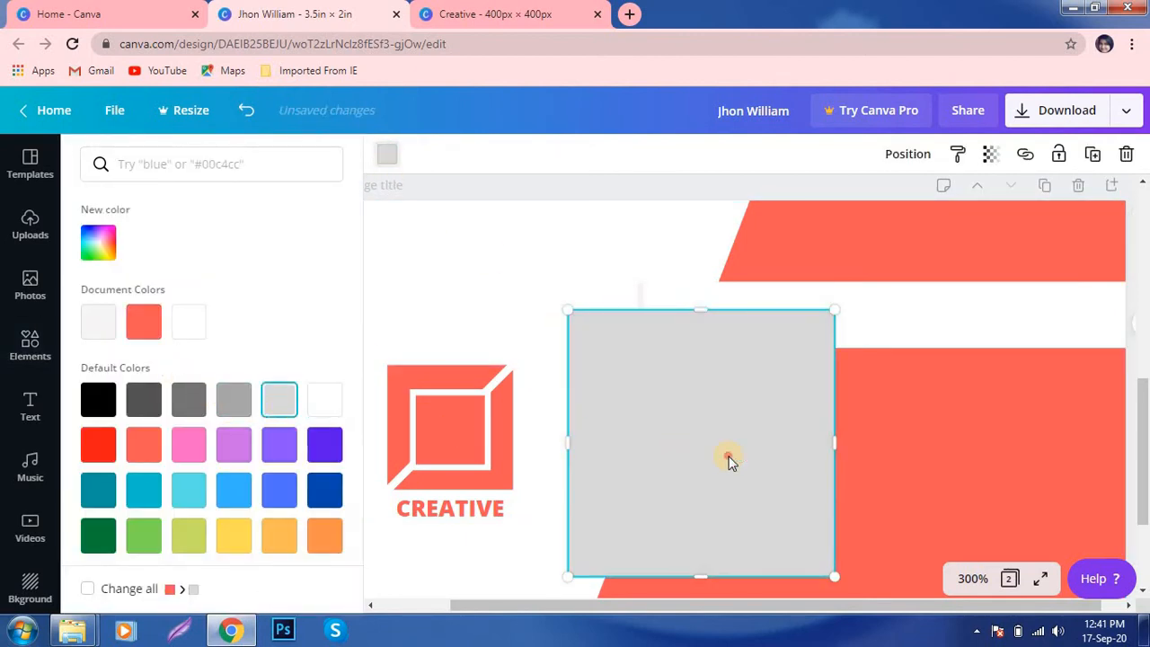
drag(726, 457, 803, 341)
drag(693, 381, 761, 378)
- Rotate the grey square to -56° at the strip's left end and send it behind the coral shapes
click(705, 373)
click(674, 363)
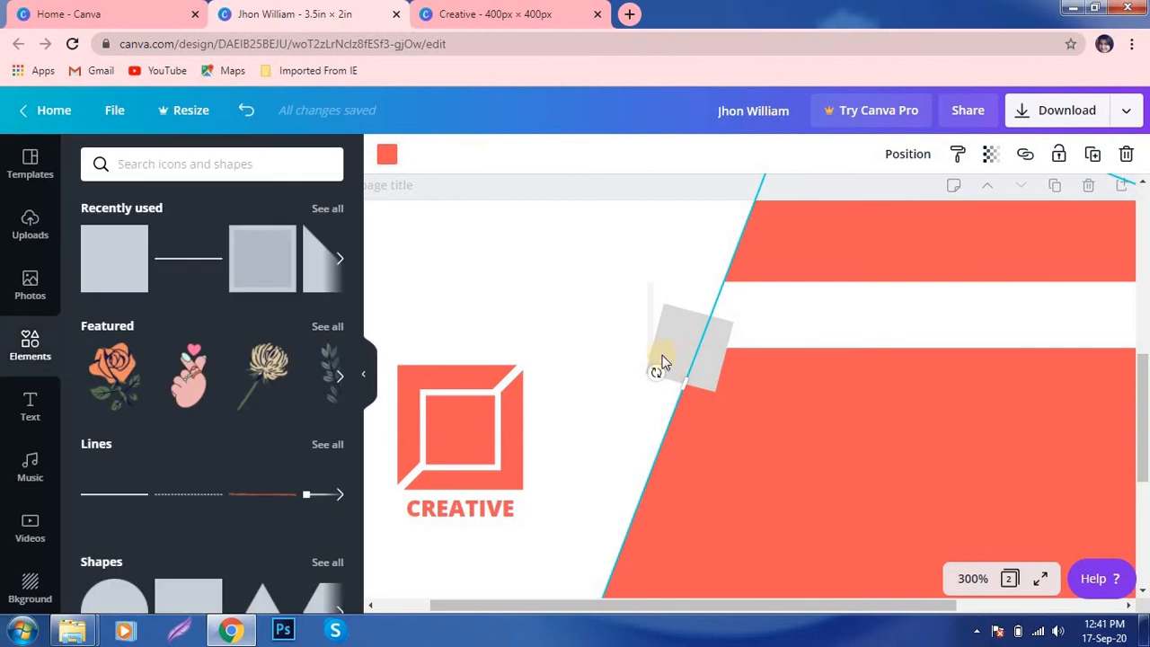
click(612, 351)
click(670, 348)
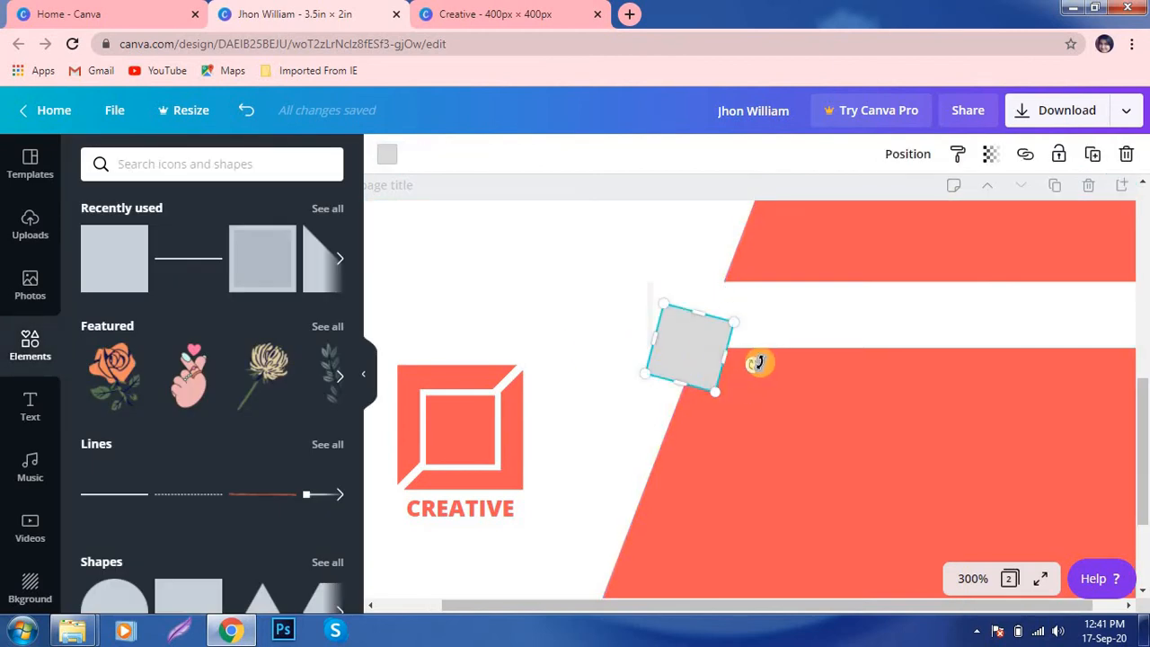
drag(754, 365, 749, 383)
mouse_move(694, 356)
mouse_down()
mouse_move(706, 337)
mouse_move(696, 339)
mouse_move(703, 351)
mouse_up()
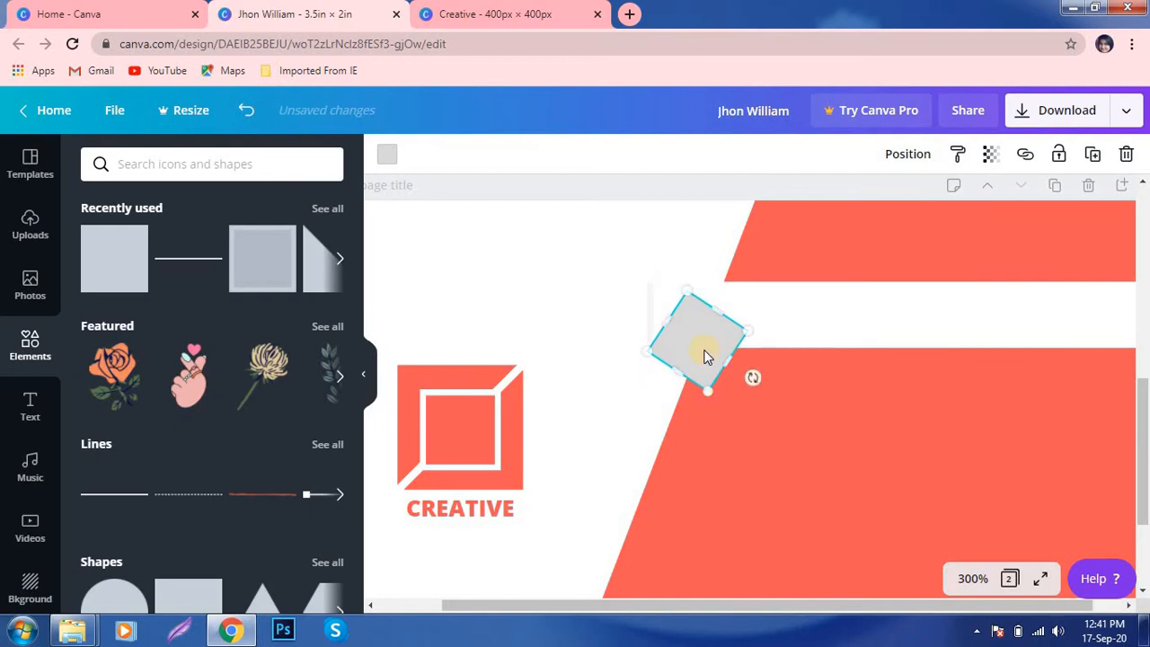
right_click(703, 351)
click(742, 439)
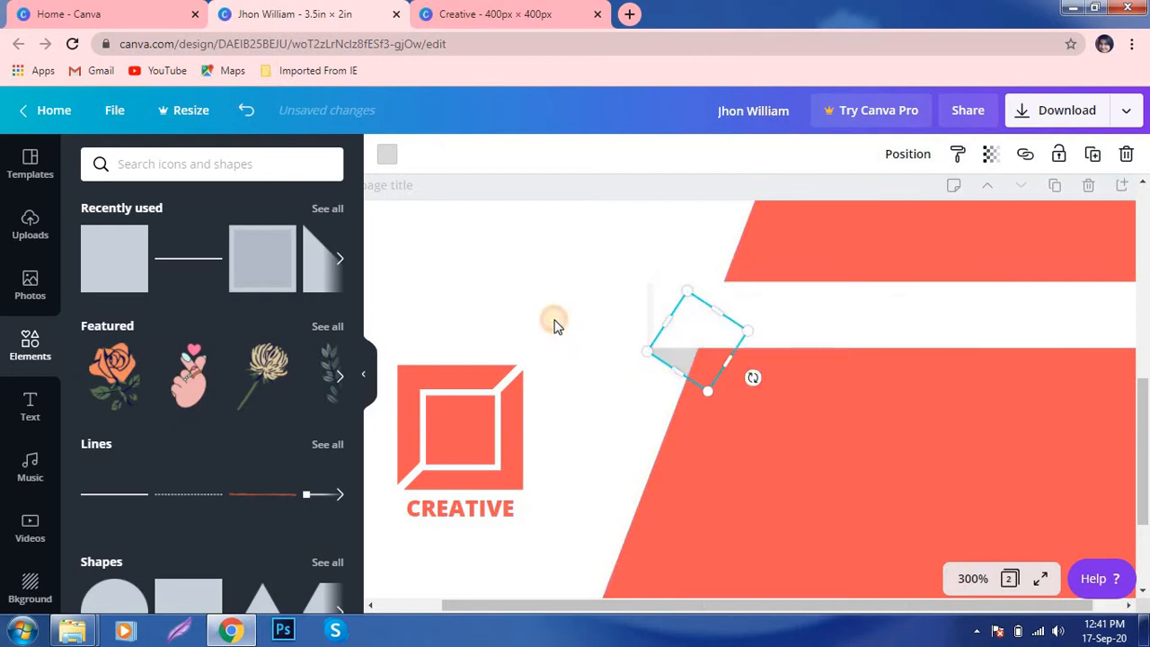
click(552, 322)
click(669, 362)
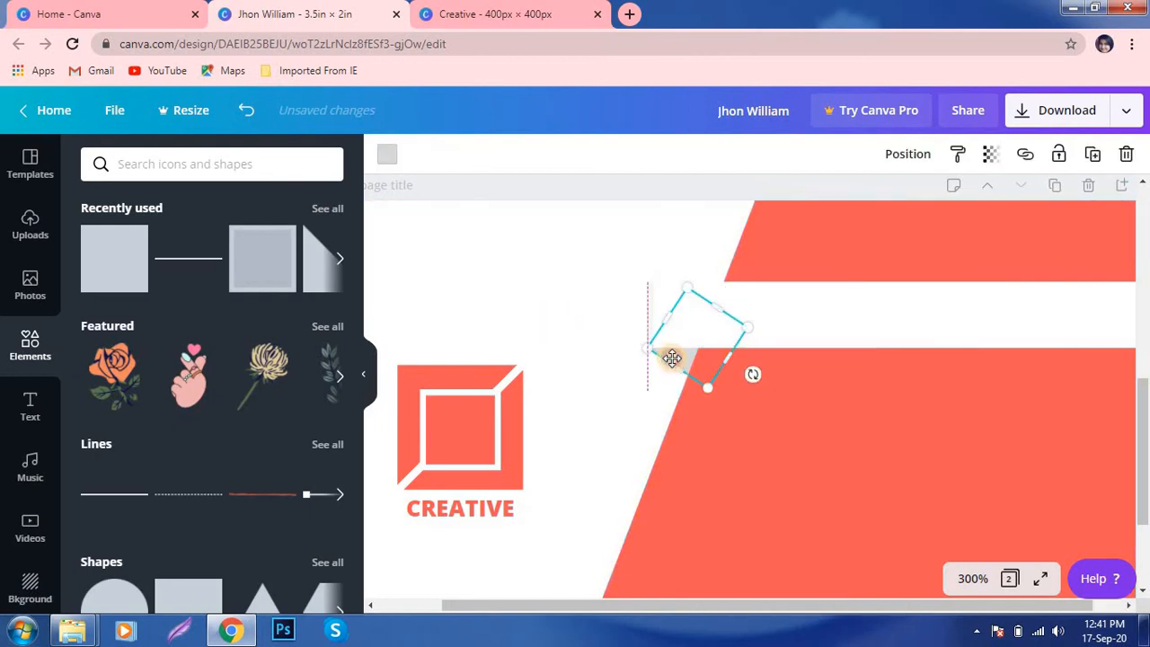
click(573, 308)
- Set the zoom to 200% to view the whole card back with nothing selected
click(968, 579)
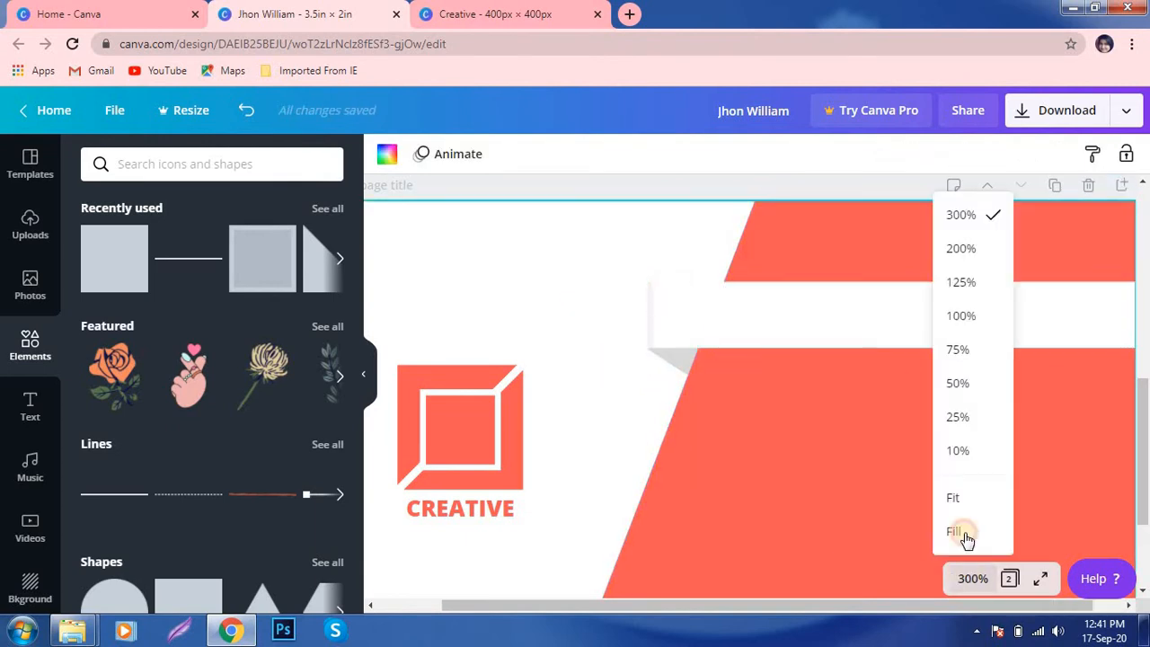
click(975, 254)
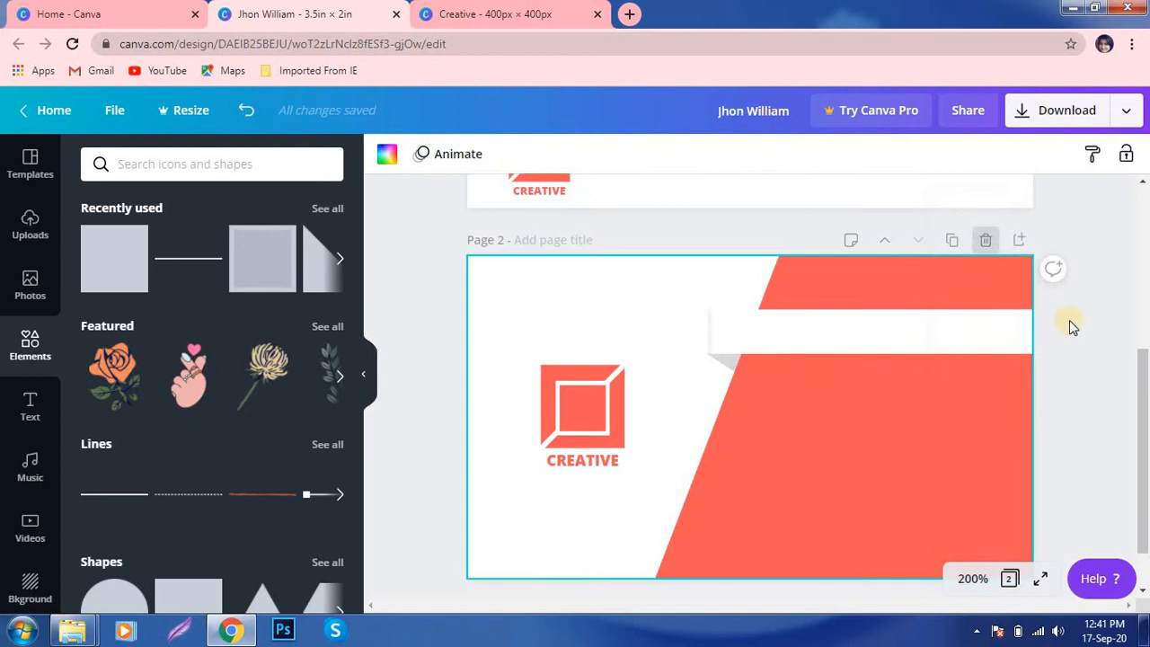
click(1099, 374)
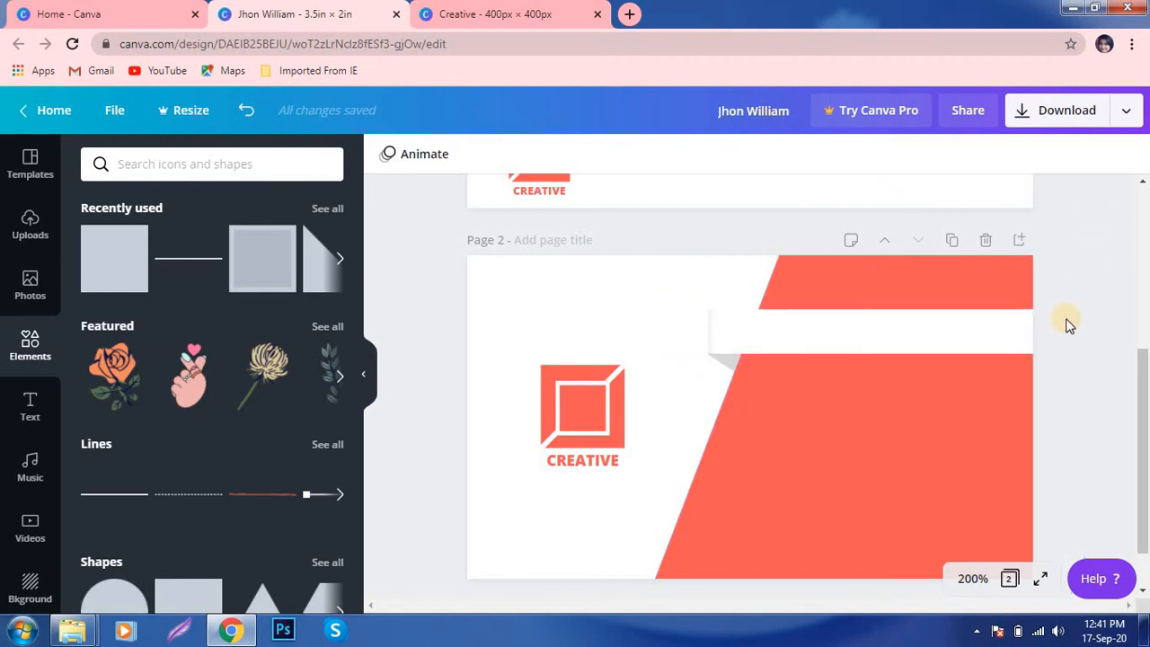
scroll(1067, 326, down, 1)
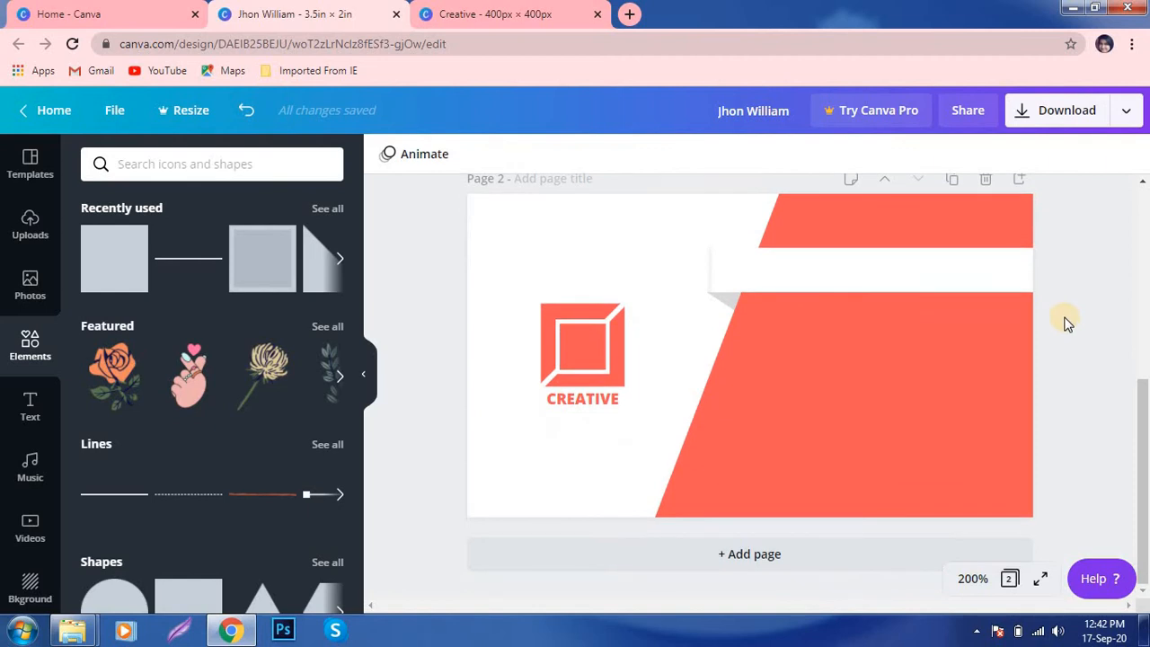
scroll(1065, 320, up, 3)
- Paste a copy of the front's name heading onto the back's white strip, slightly smaller
click(897, 237)
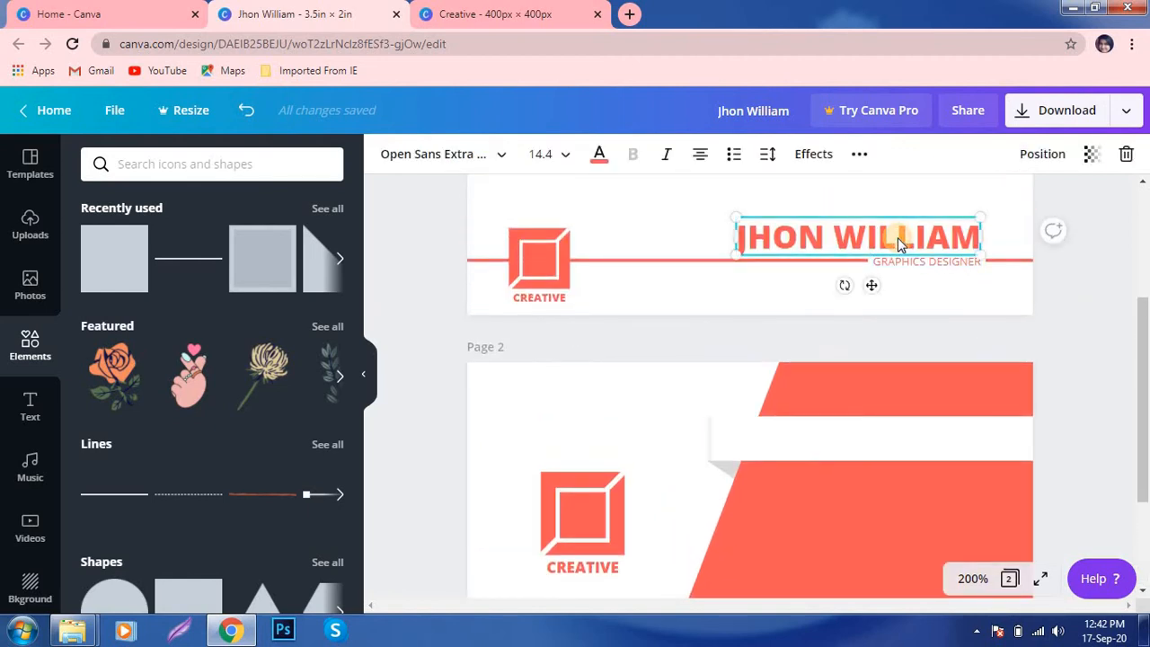
scroll(907, 341, down, 2)
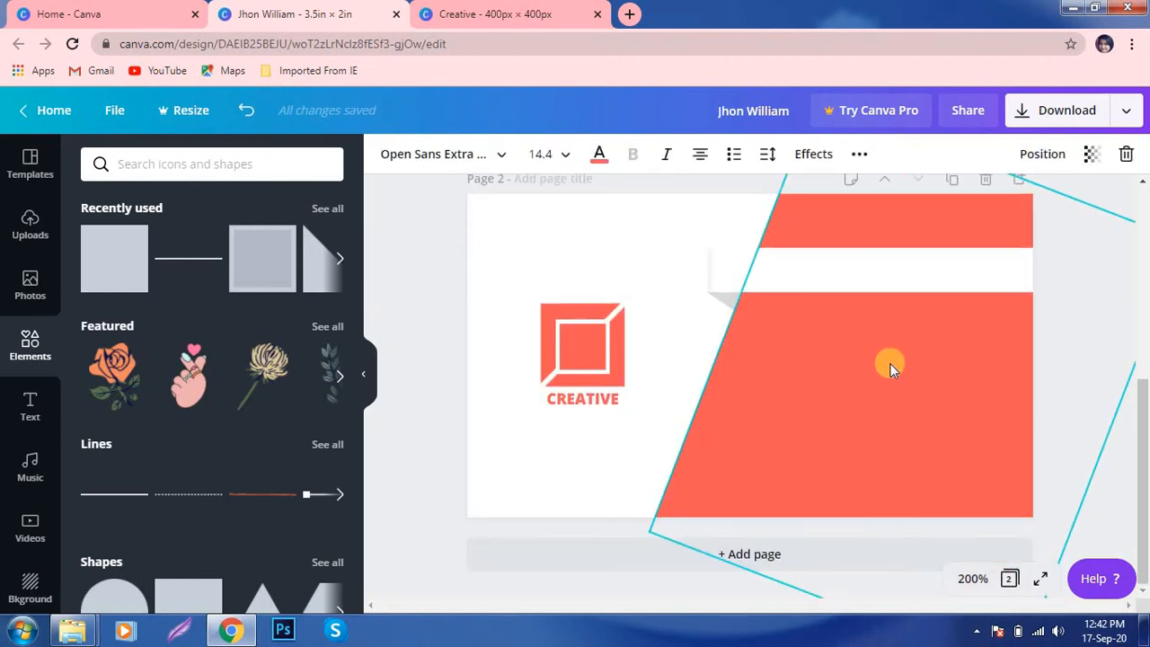
key(ctrl+v)
drag(880, 437, 916, 268)
drag(774, 292, 799, 287)
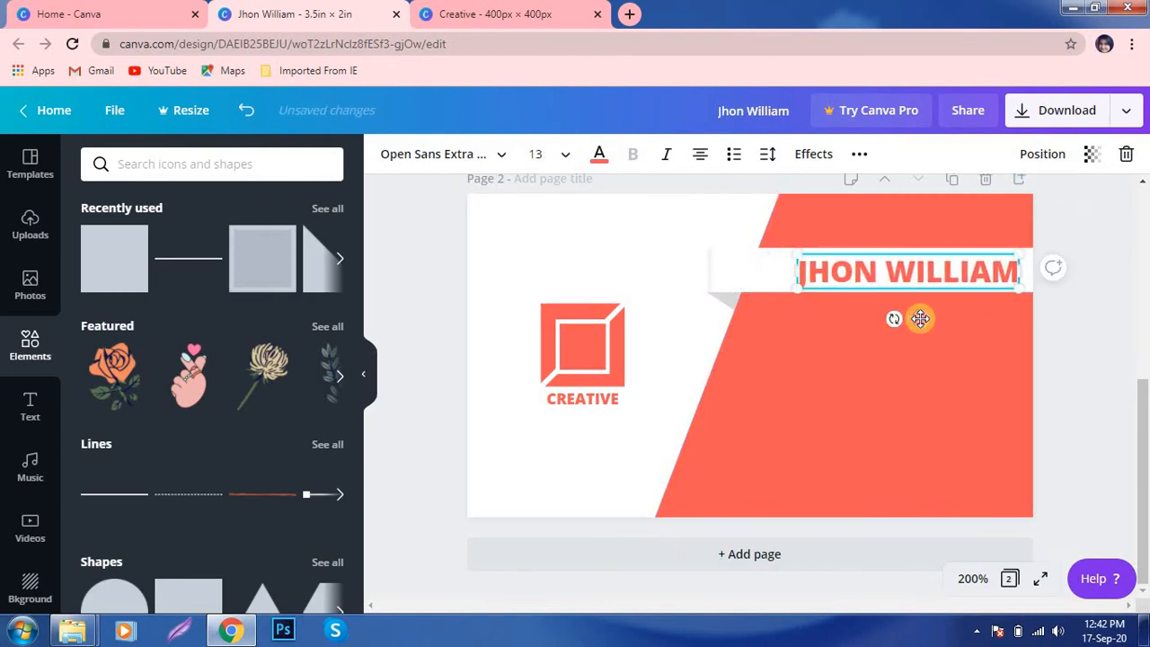
drag(920, 319, 905, 316)
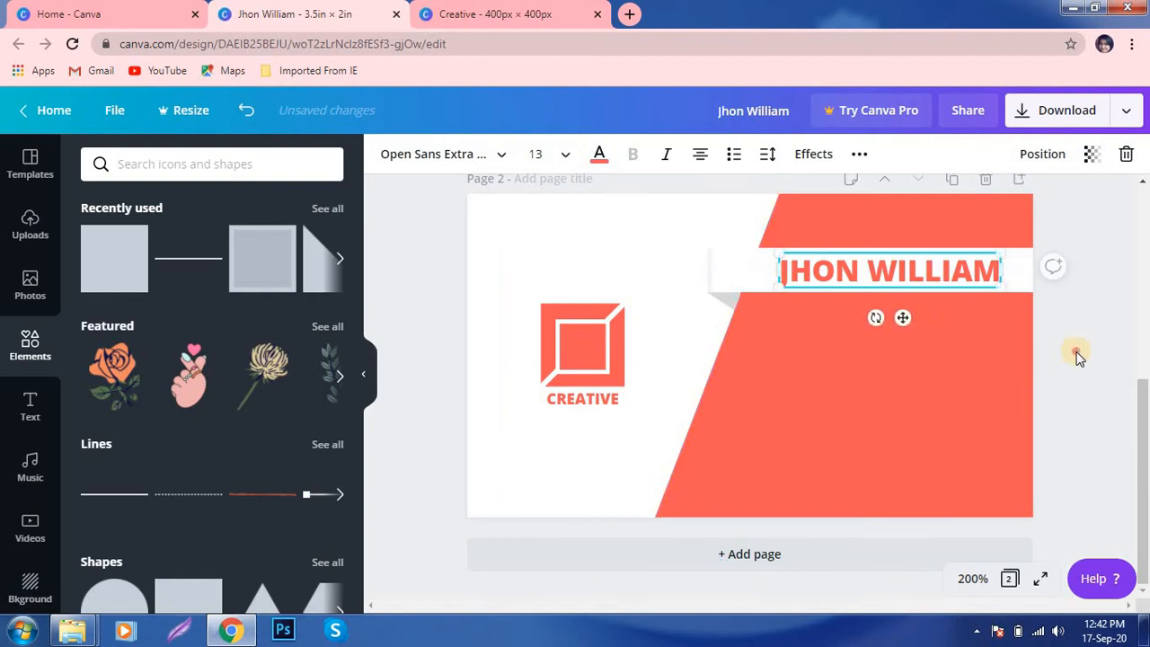
click(1051, 268)
- Paste the GRAPHICS DESIGNER title onto the back in white, enlarged, beneath the name
scroll(1057, 380, up, 3)
click(922, 257)
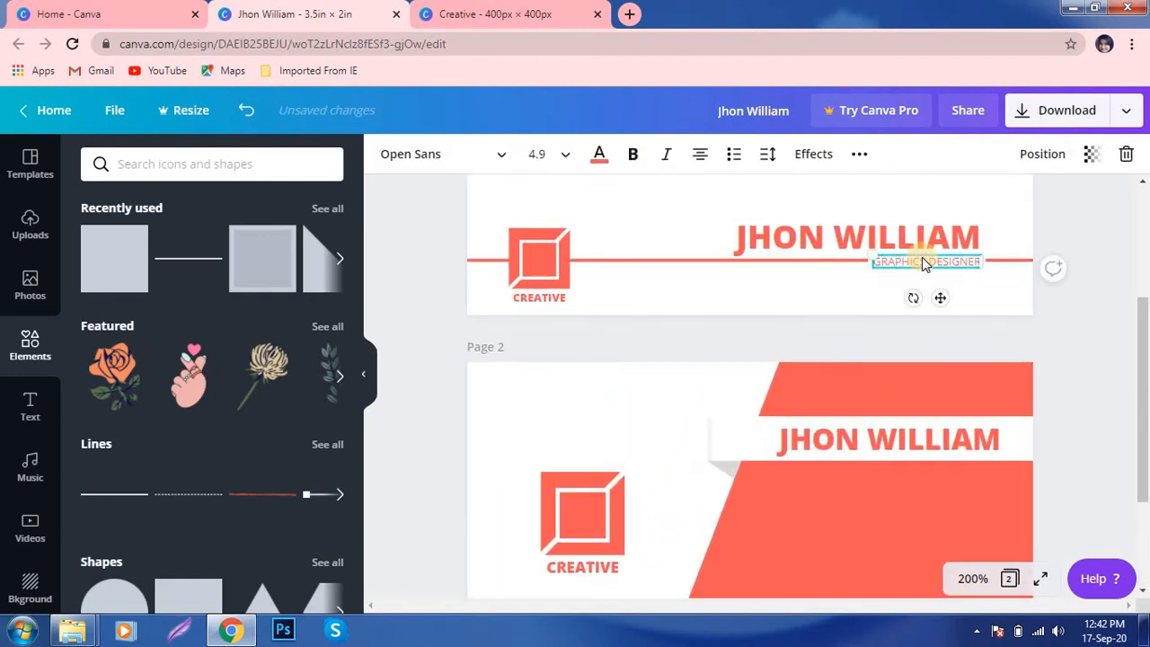
scroll(921, 423, down, 3)
click(884, 372)
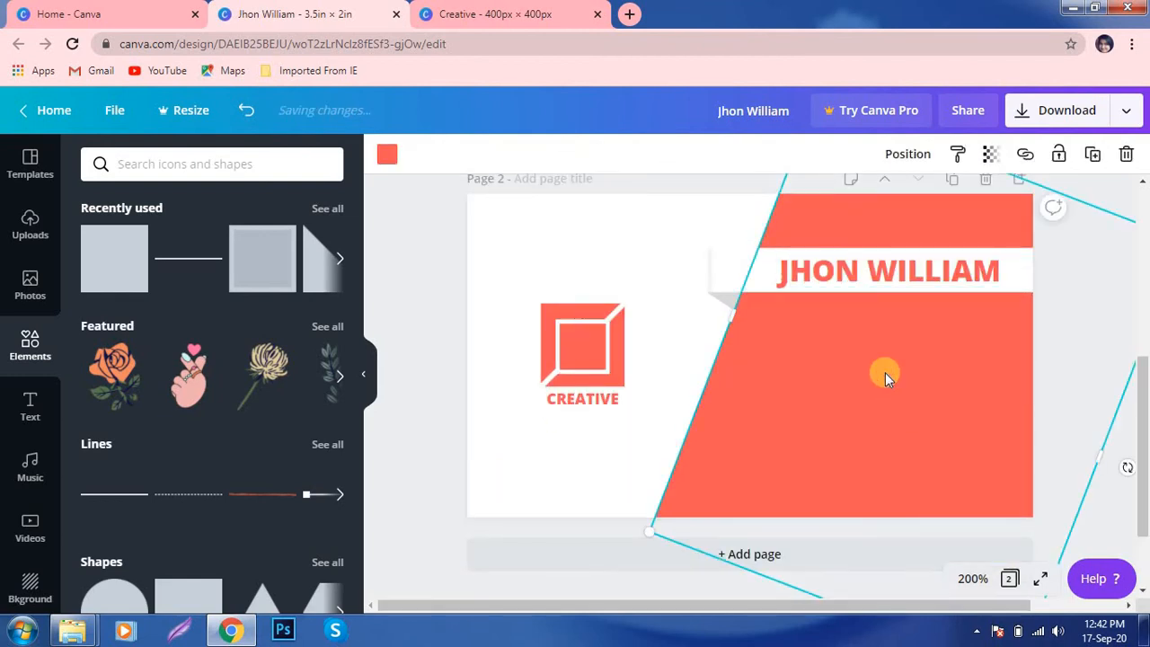
key(ctrl+v)
click(599, 154)
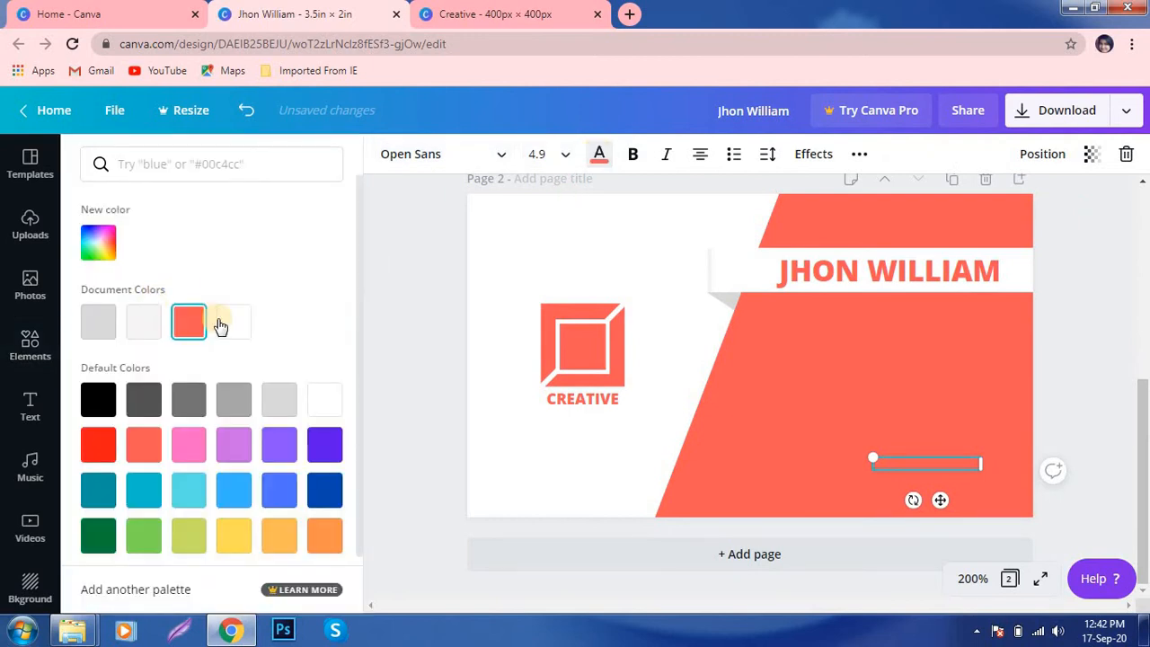
click(233, 320)
drag(870, 458, 828, 436)
drag(916, 498, 936, 349)
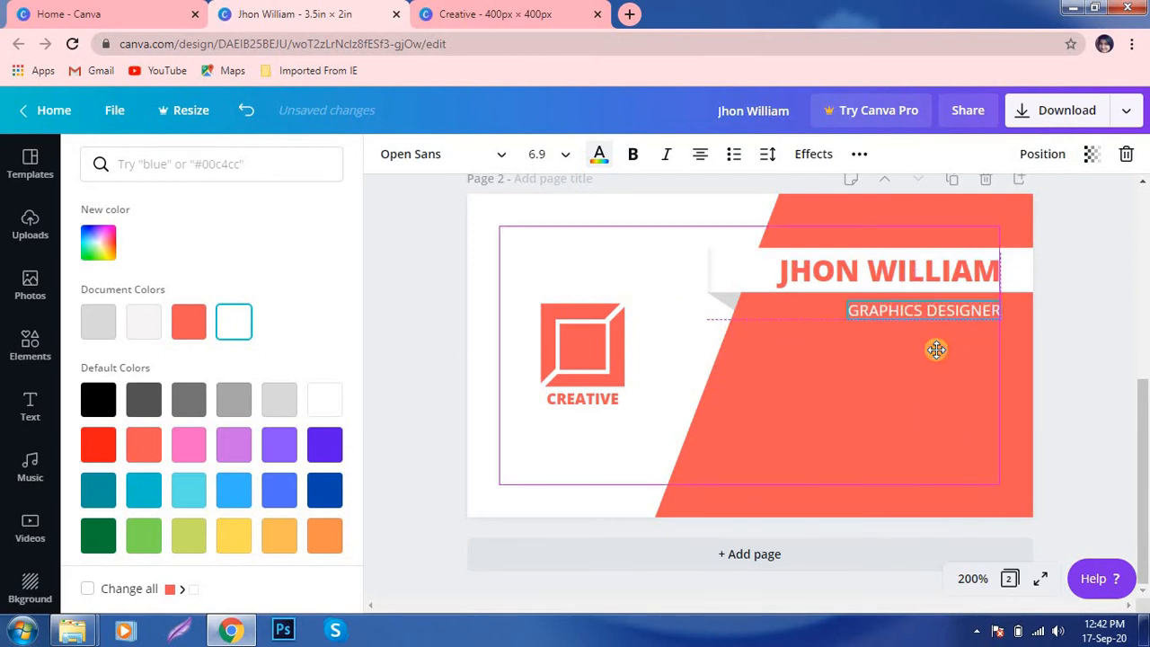
click(1095, 395)
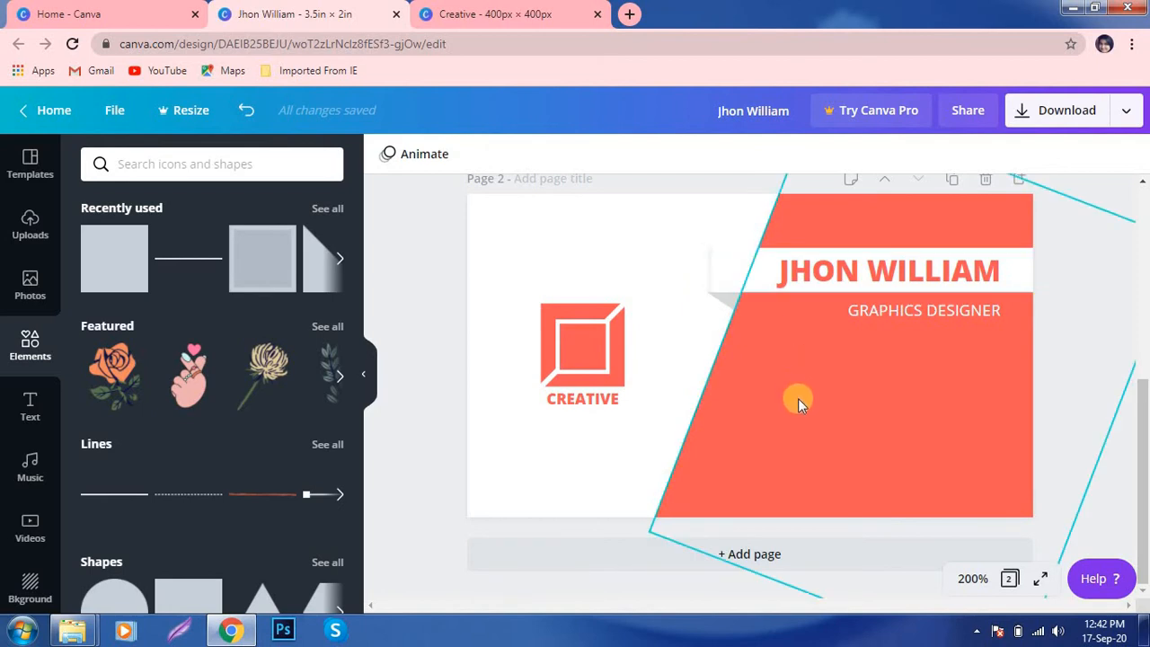
- Add a text box reading '000 000 000' in white on the back page
key(t)
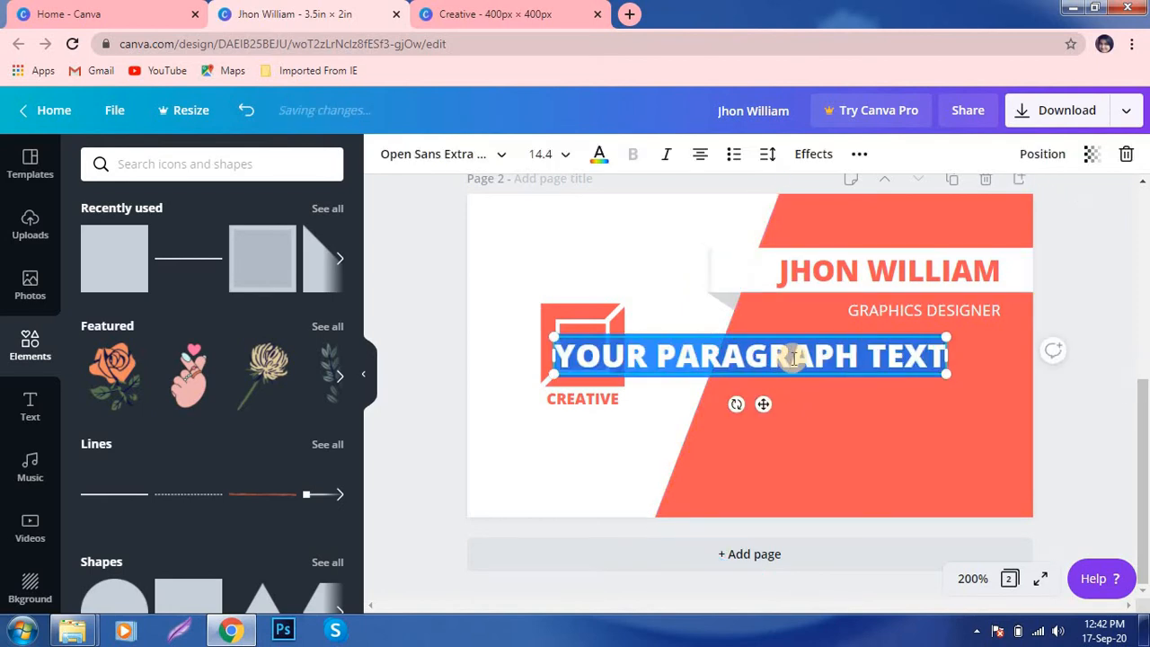
text(0)
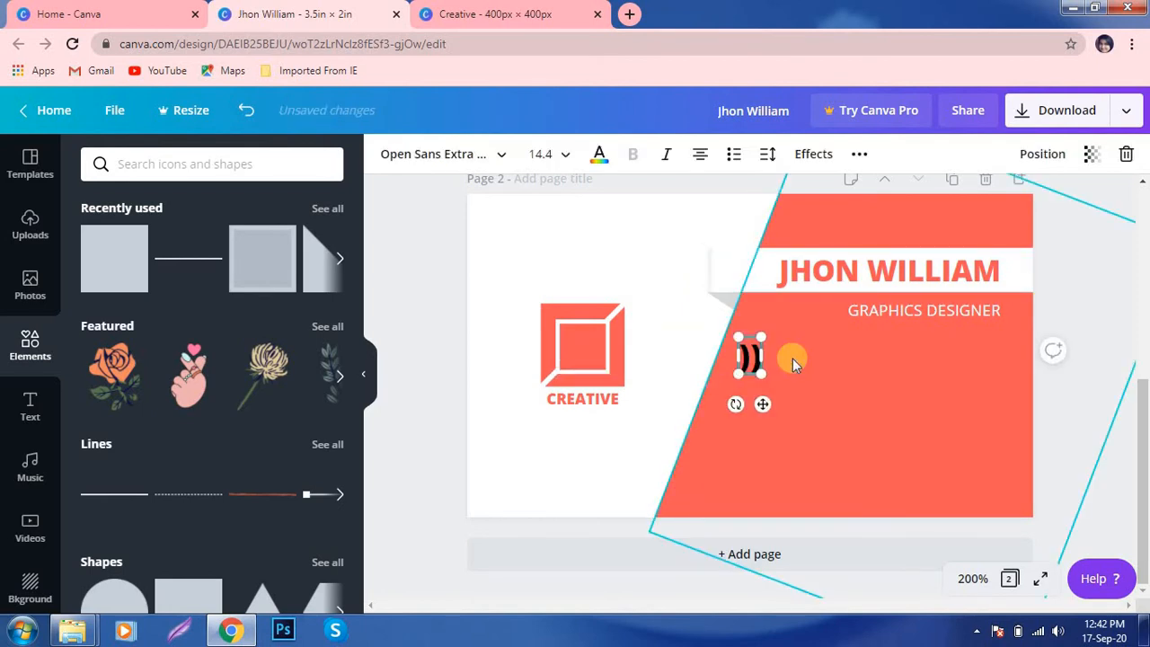
key(BackSpace)
text(000 000 000)
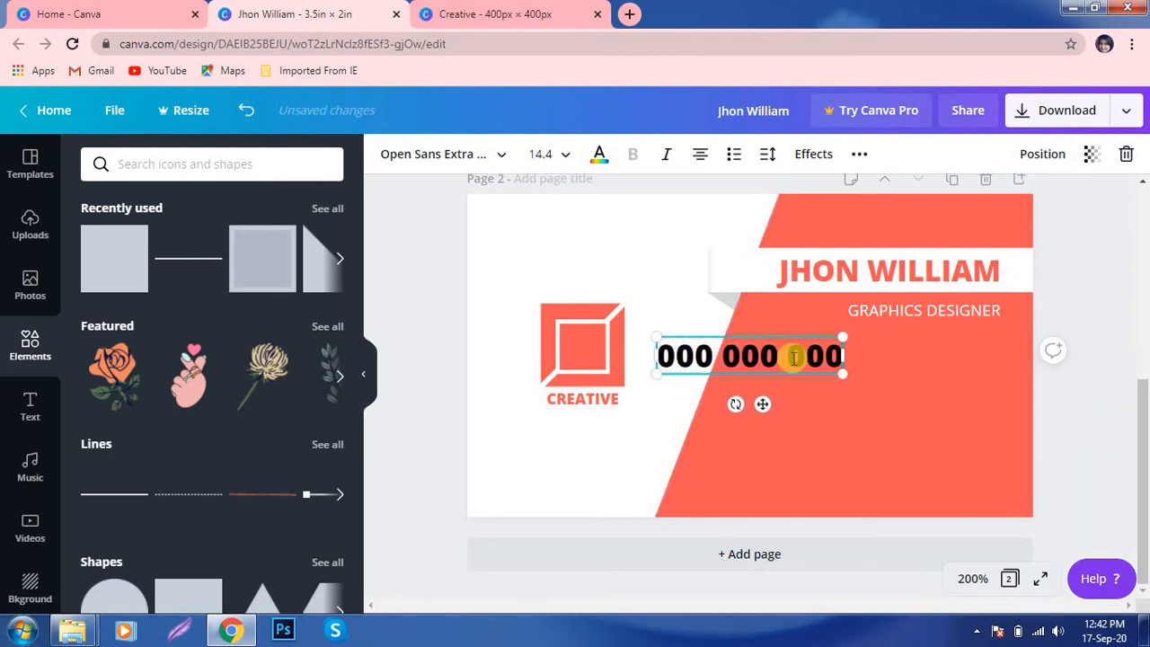
triple_click(794, 357)
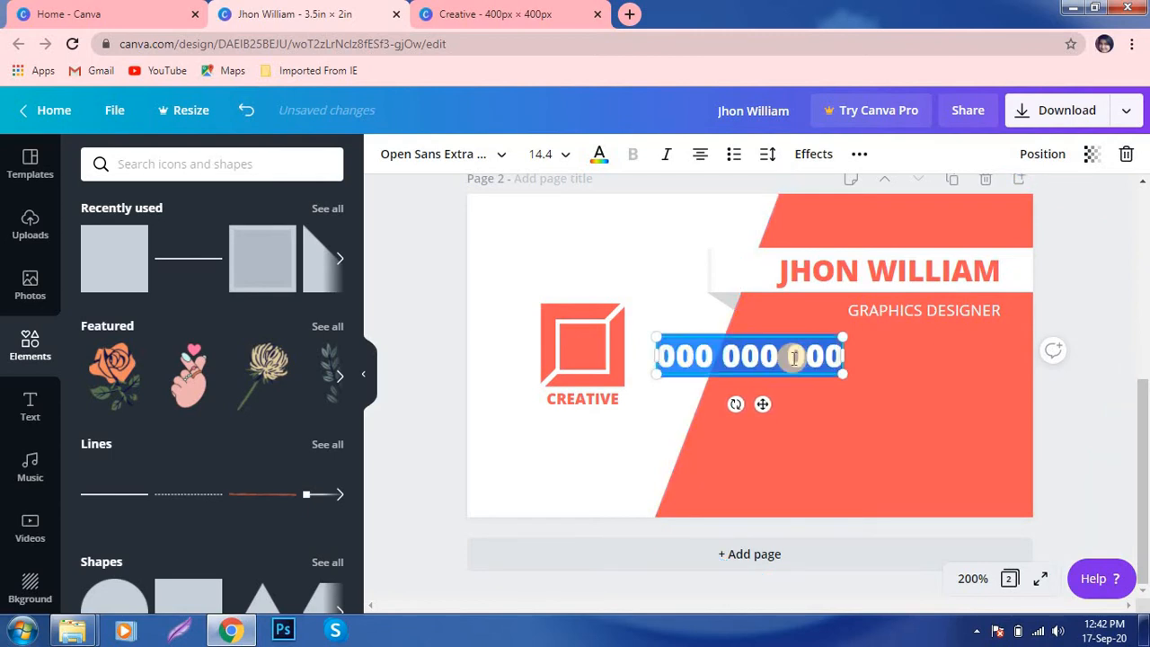
click(599, 153)
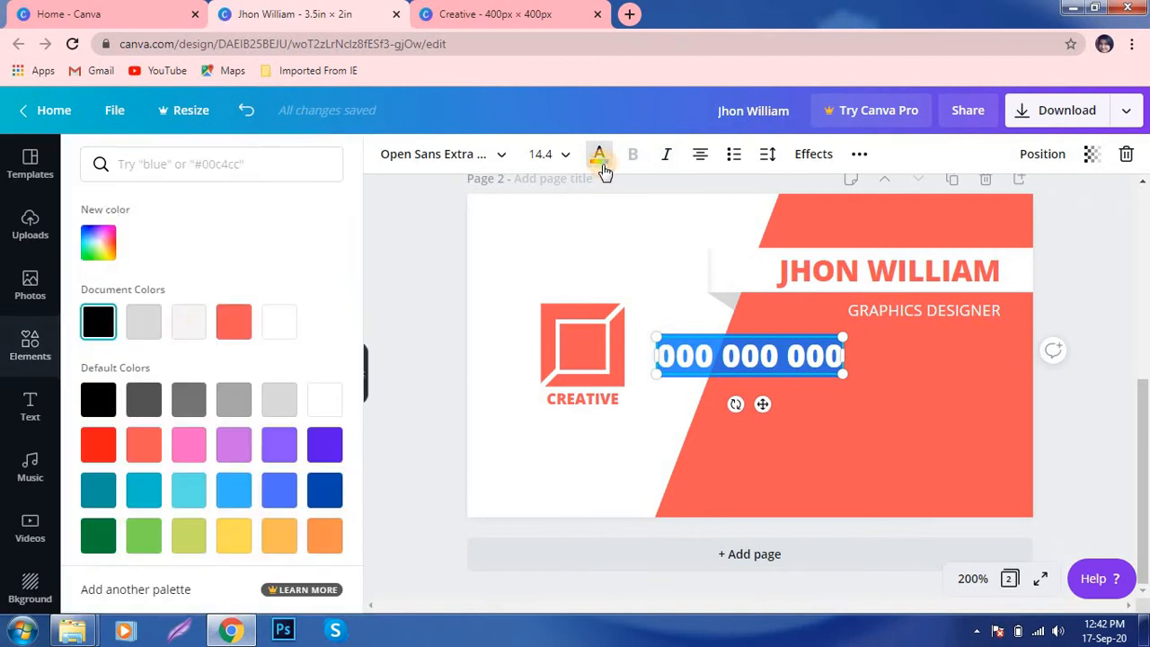
click(274, 324)
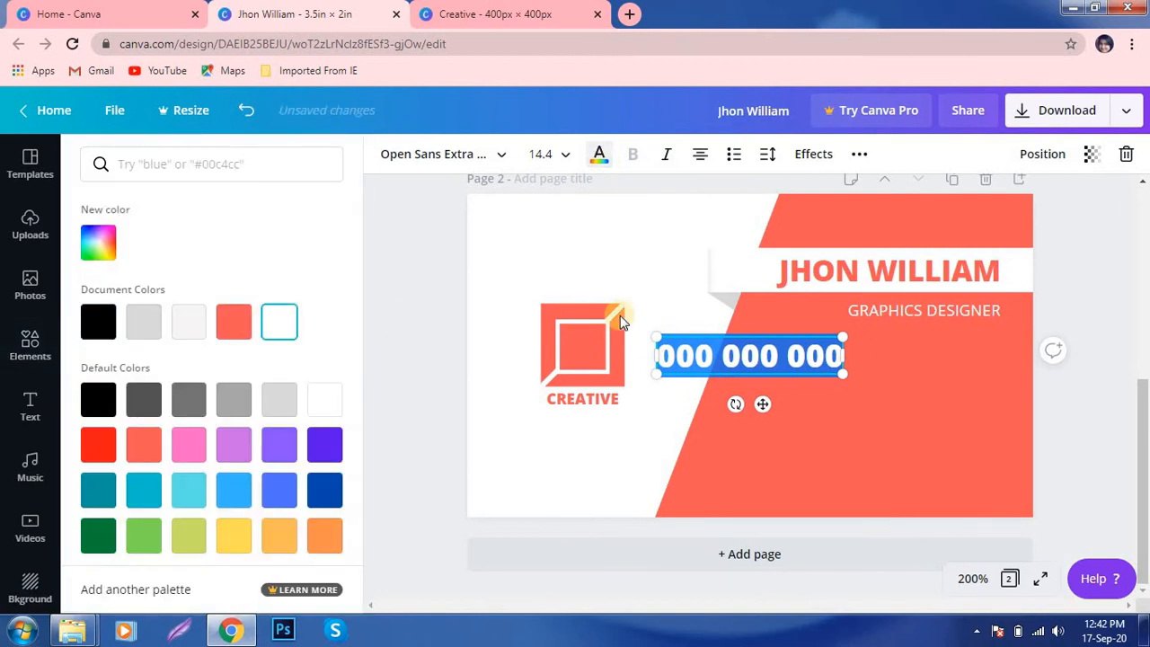
- Set the phone number in Open Sans, shrink it, and move it onto the coral area
click(494, 153)
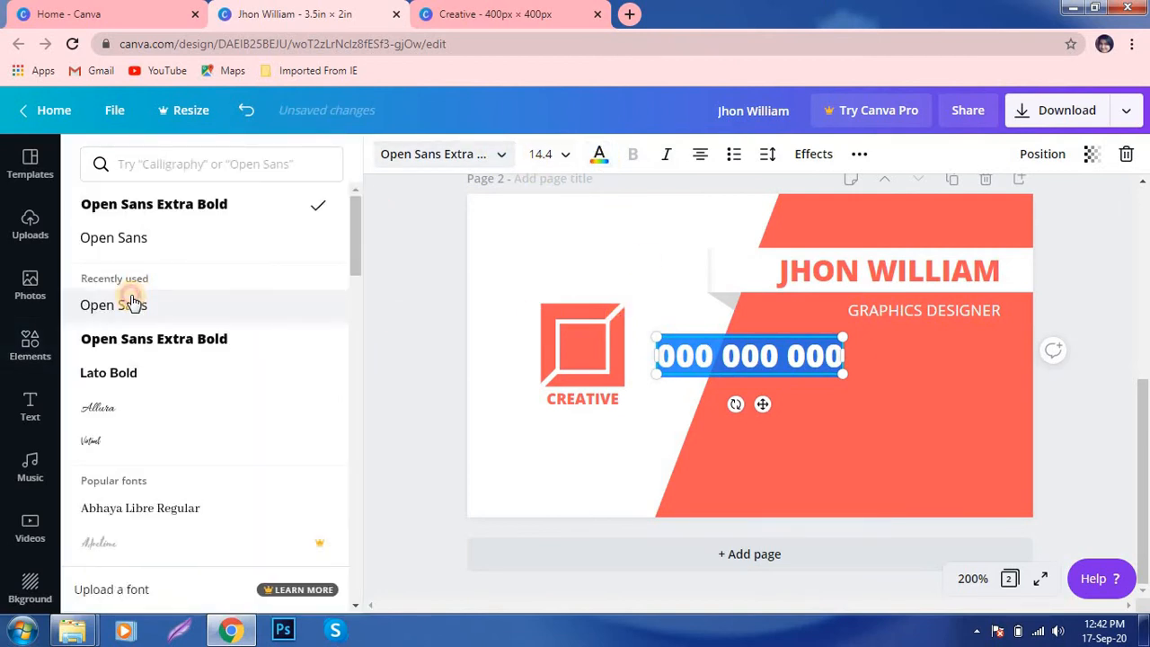
click(132, 304)
drag(655, 337, 780, 368)
drag(828, 405, 963, 398)
- Resize the GRAPHICS DESIGNER subtitle and duplicate the phone number line below it
click(871, 310)
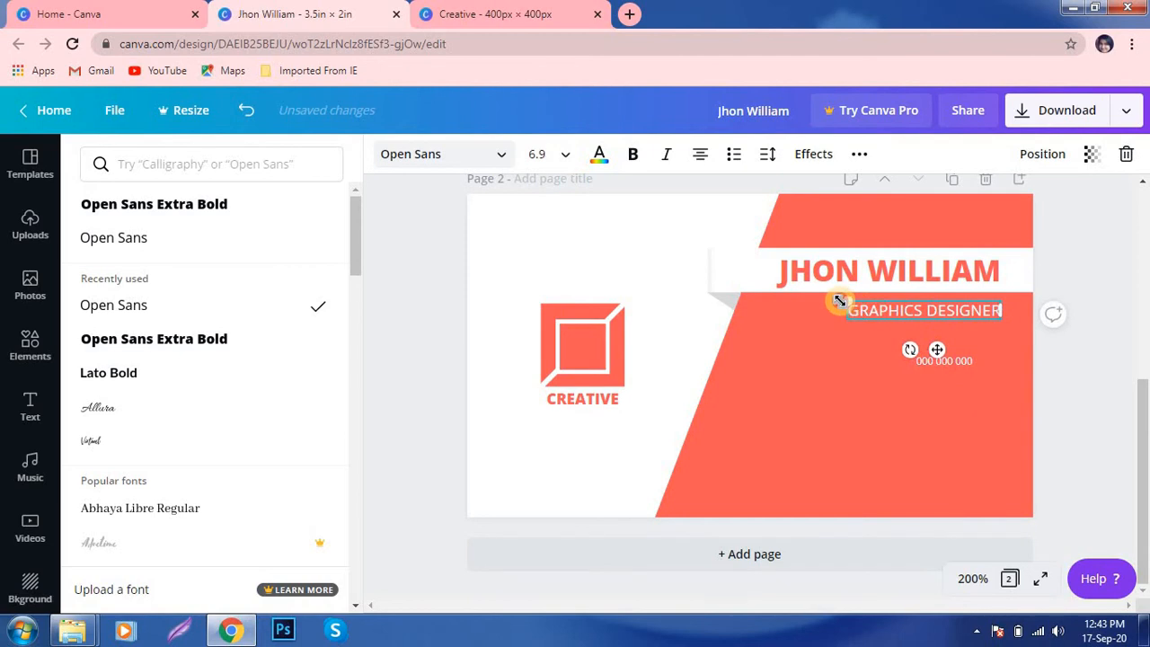
drag(839, 300, 845, 299)
click(835, 411)
click(839, 303)
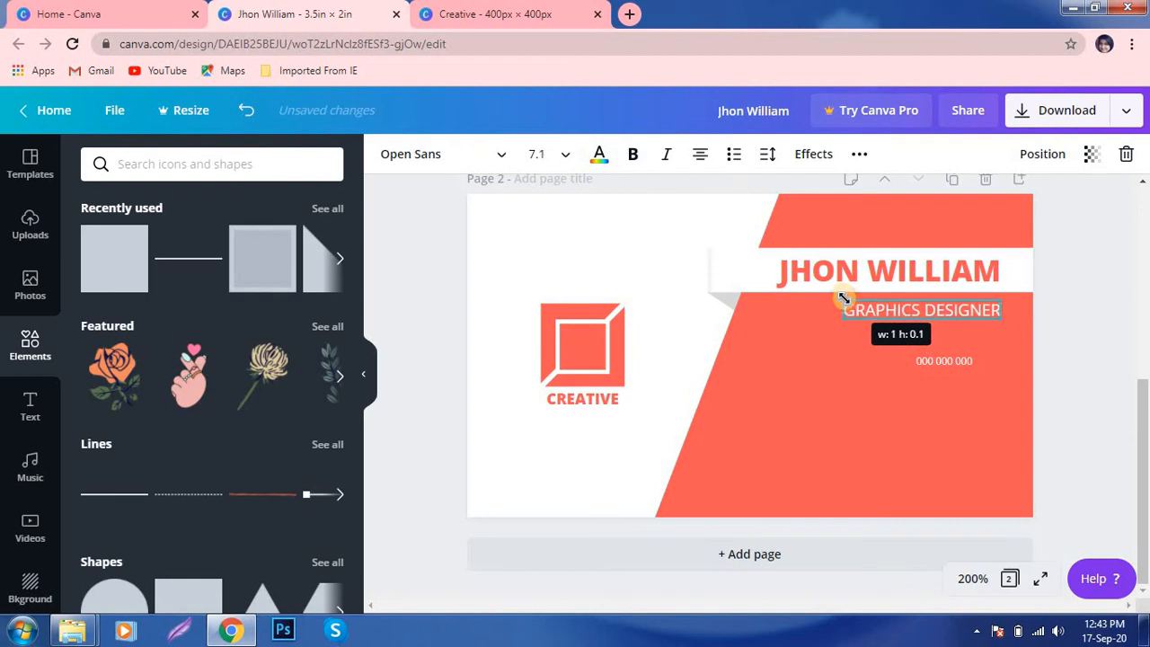
click(833, 376)
drag(959, 364, 957, 391)
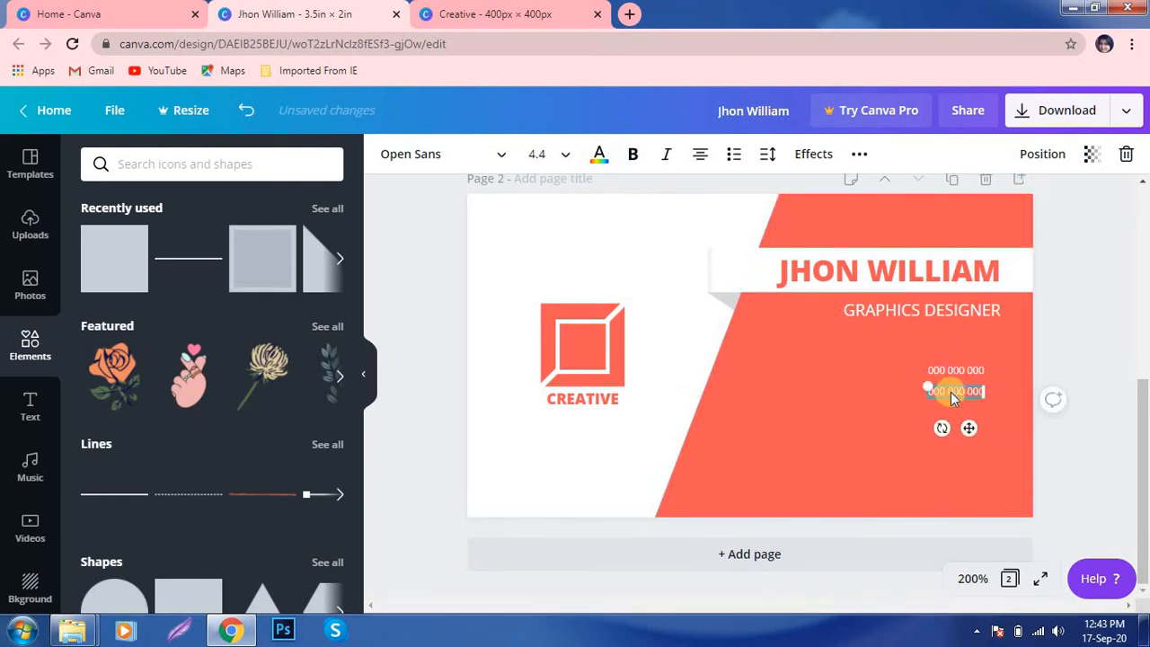
- Replace the copied number with the cardholder's lowercase e-mail address, placed under the phone number
double_click(950, 391)
text(JHON@)
key(BackSpace)
key(BackSpace)
key(BackSpace)
key(BackSpace)
key(BackSpace)
text(j)
click(859, 154)
click(709, 196)
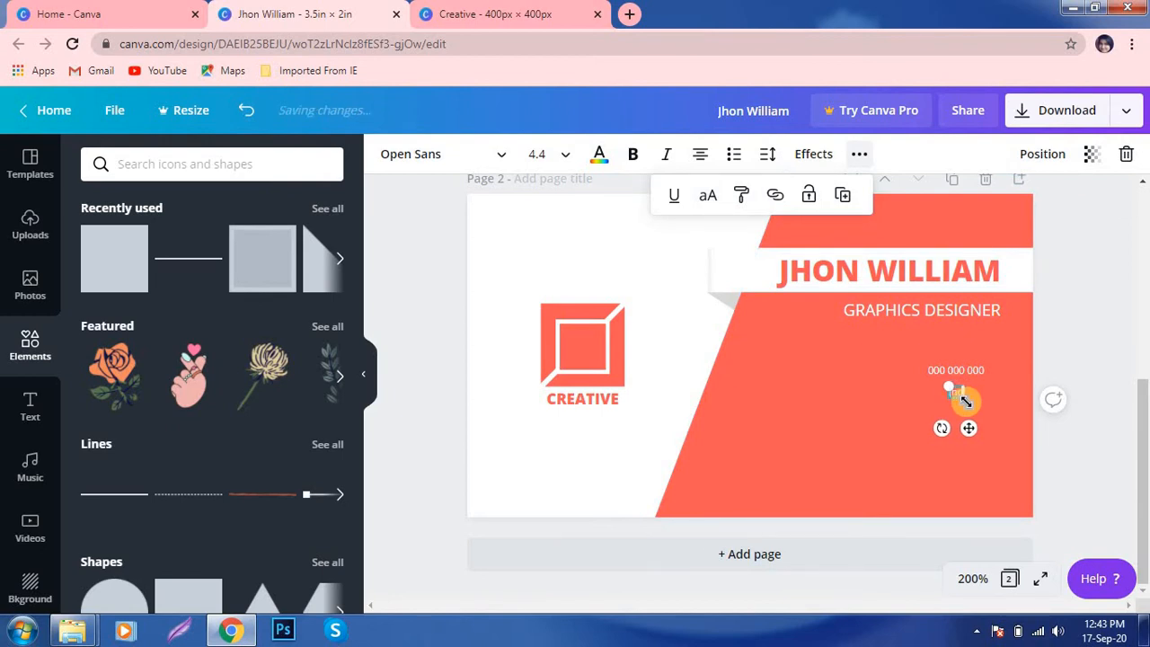
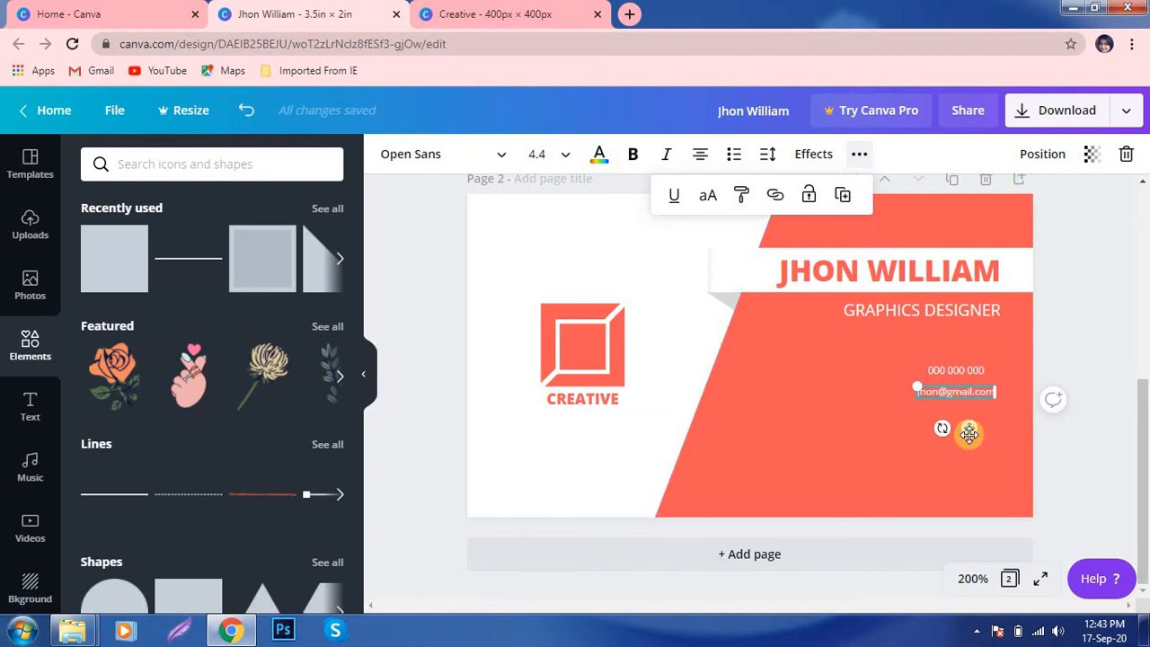
drag(968, 429, 958, 430)
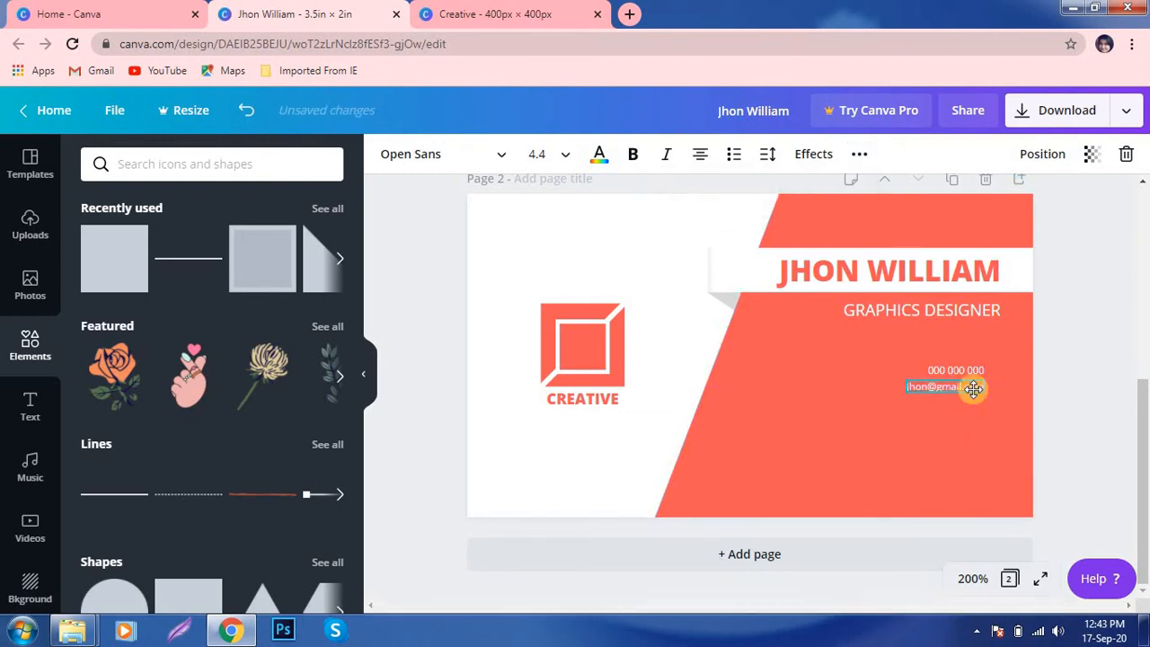
- Line up the phone and e-mail lines, nudging the e-mail line slightly lower
click(913, 401)
click(964, 370)
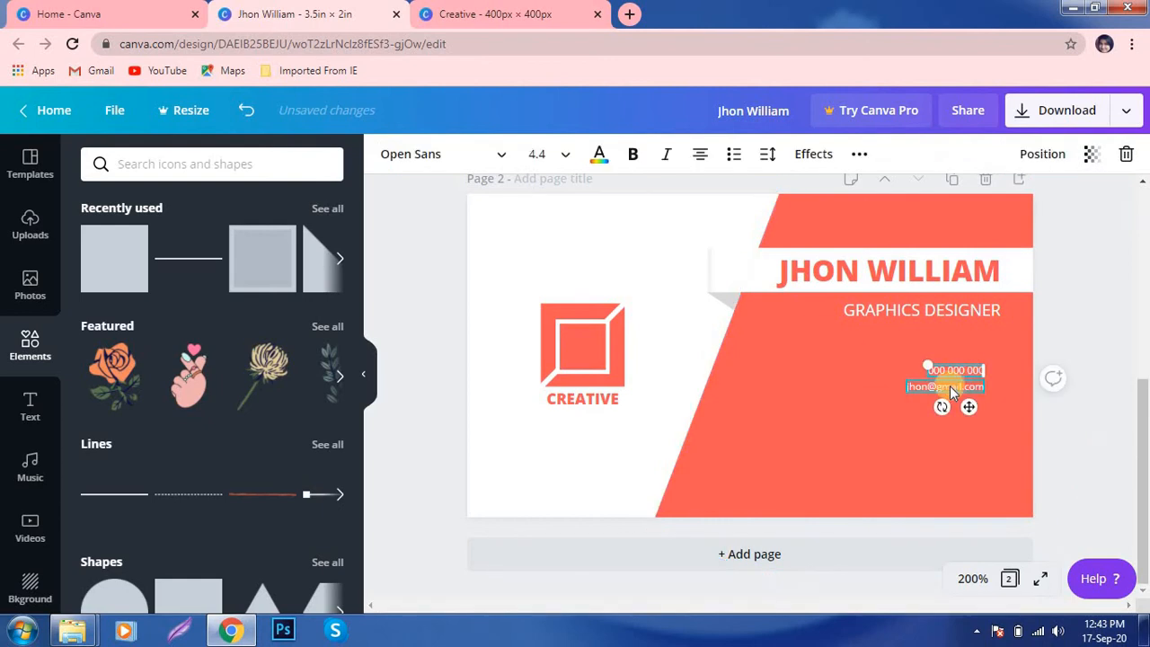
shift+click(949, 385)
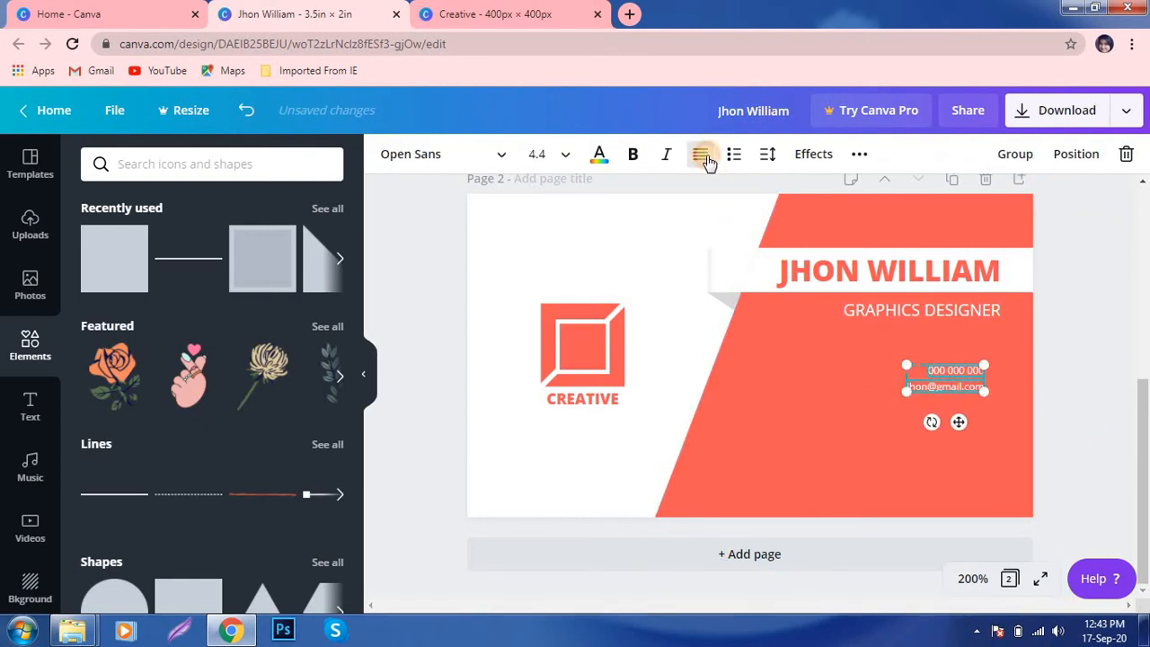
click(959, 452)
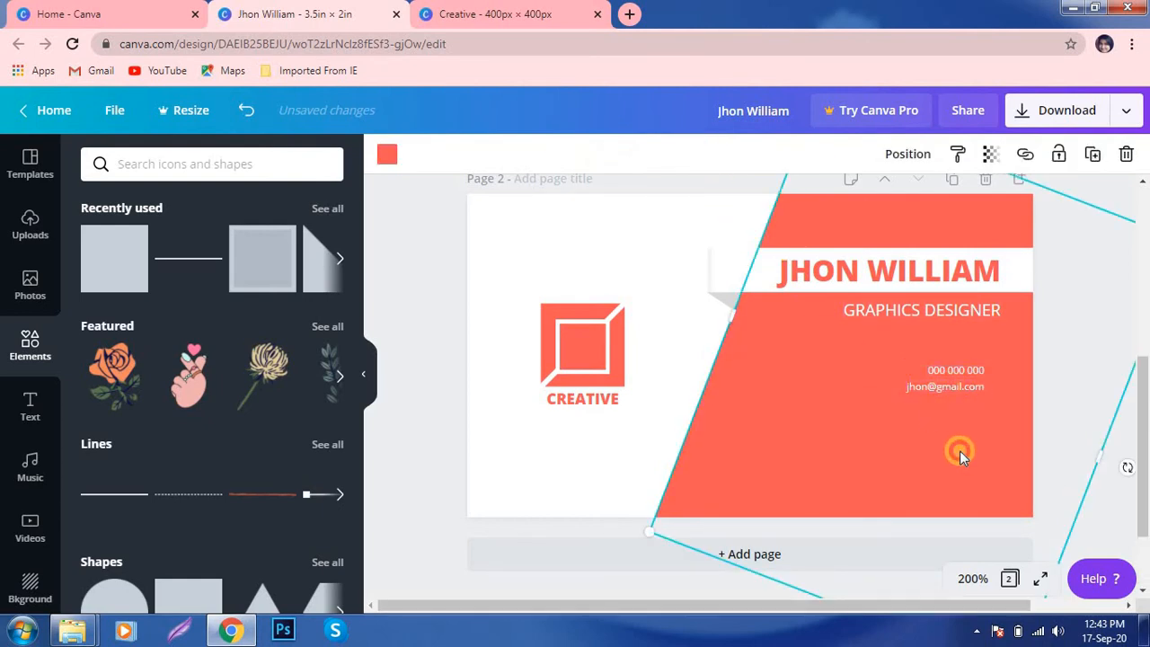
click(956, 395)
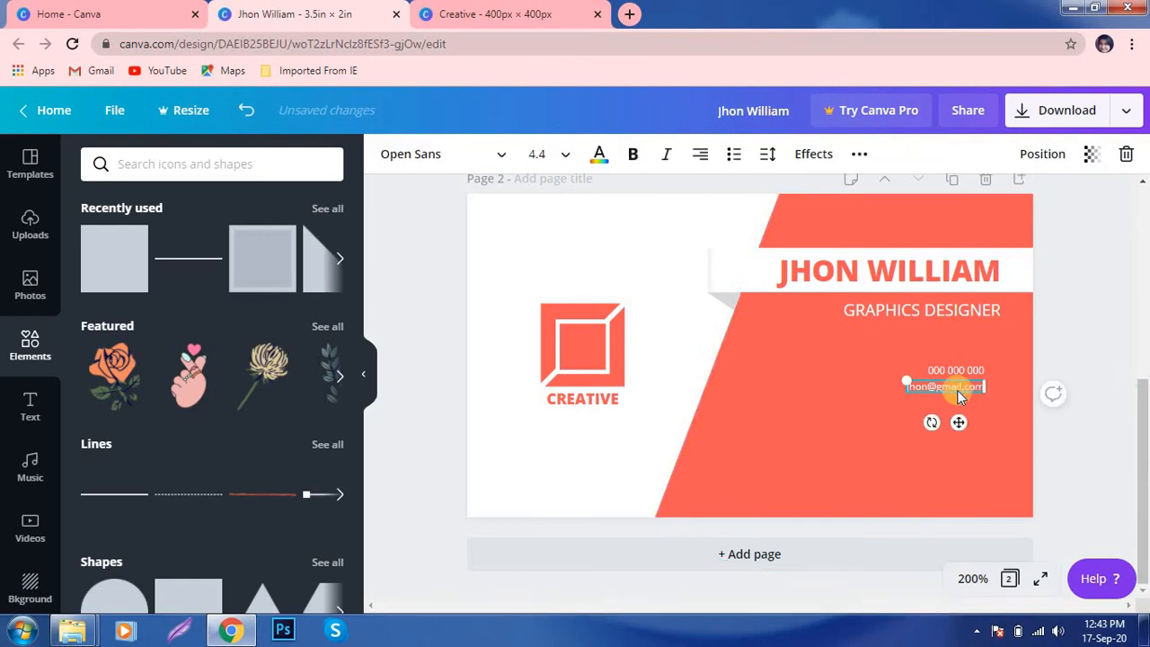
drag(959, 422, 958, 432)
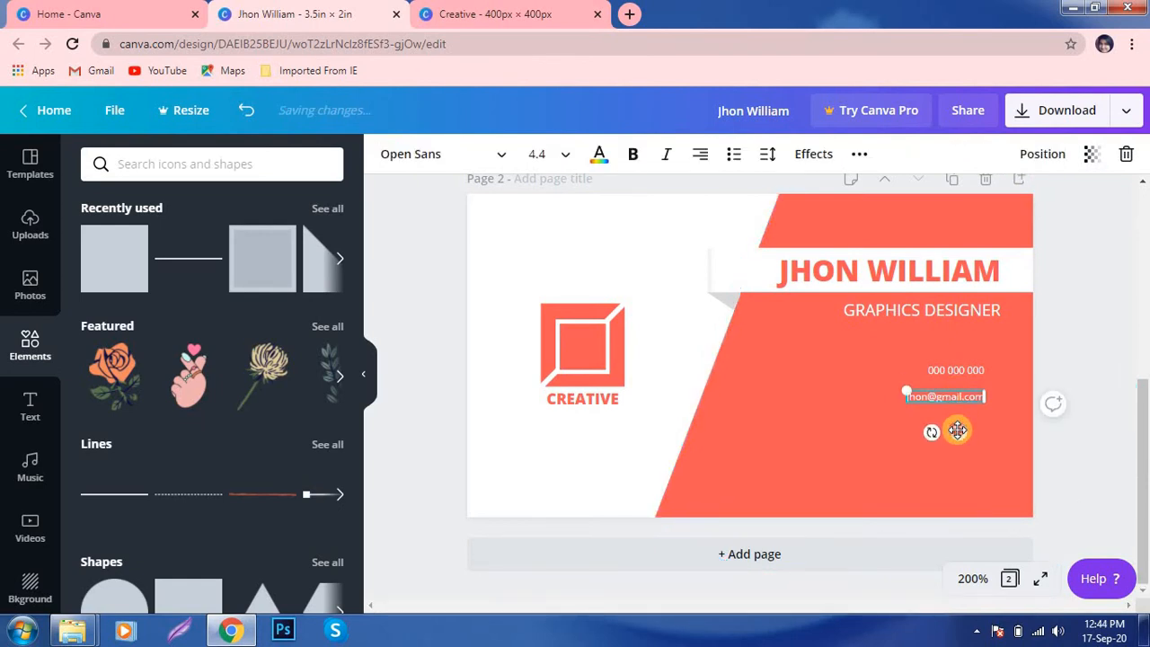
click(861, 395)
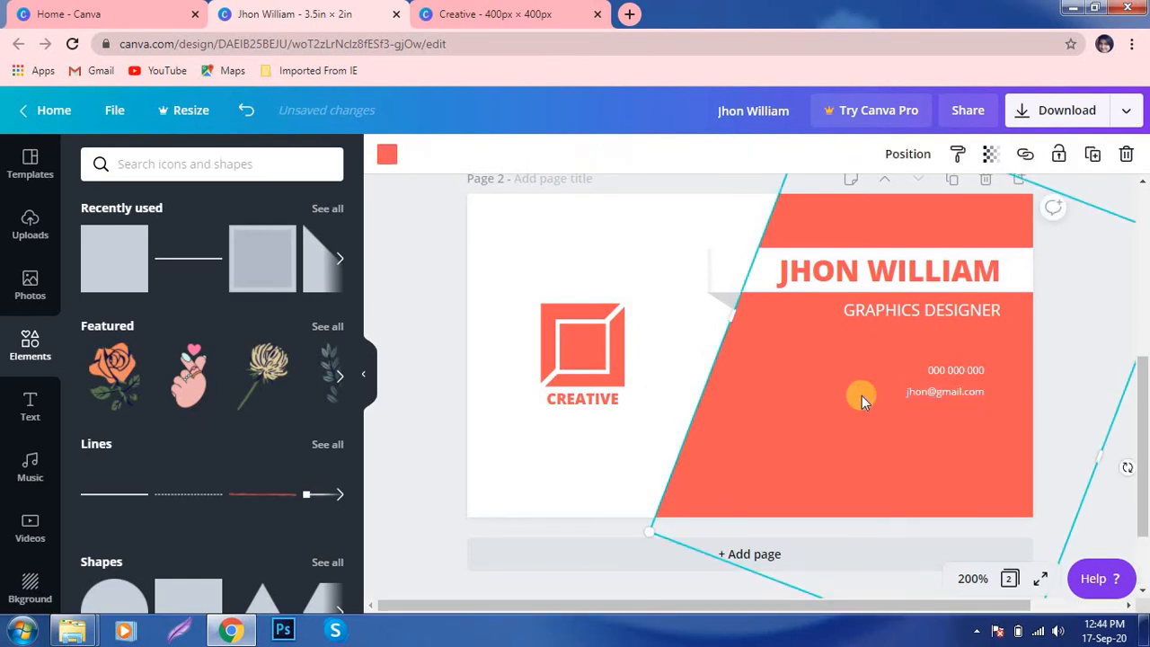
click(952, 391)
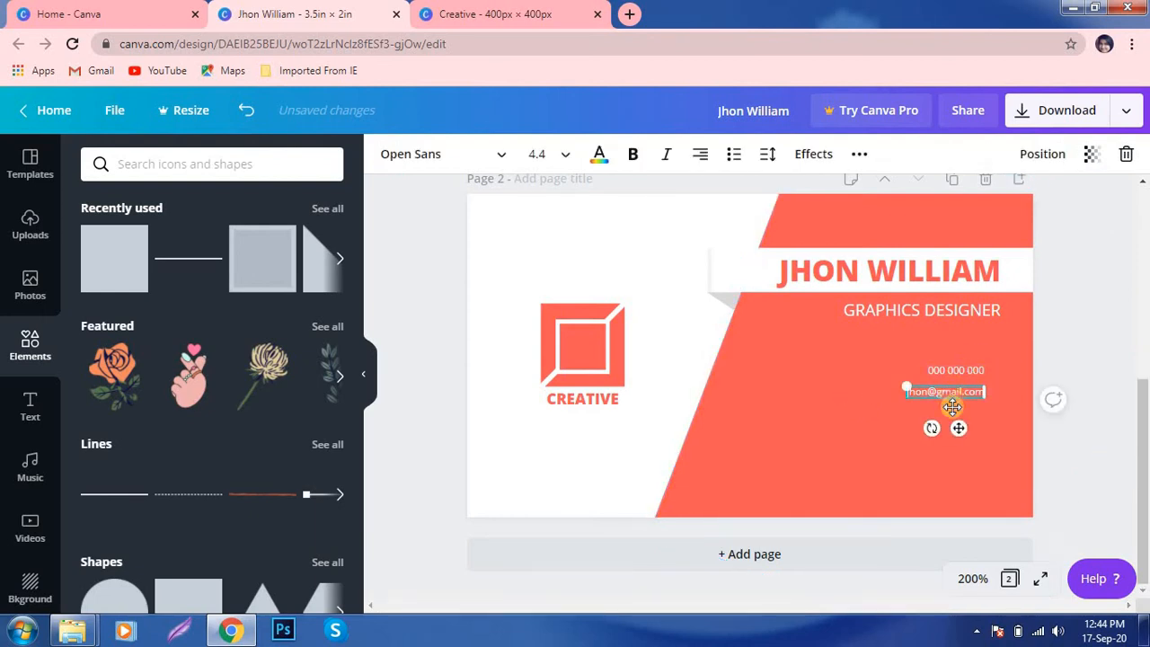
- Duplicate the e-mail line and turn the copy into the cardholder's website address
key(ctrl+d)
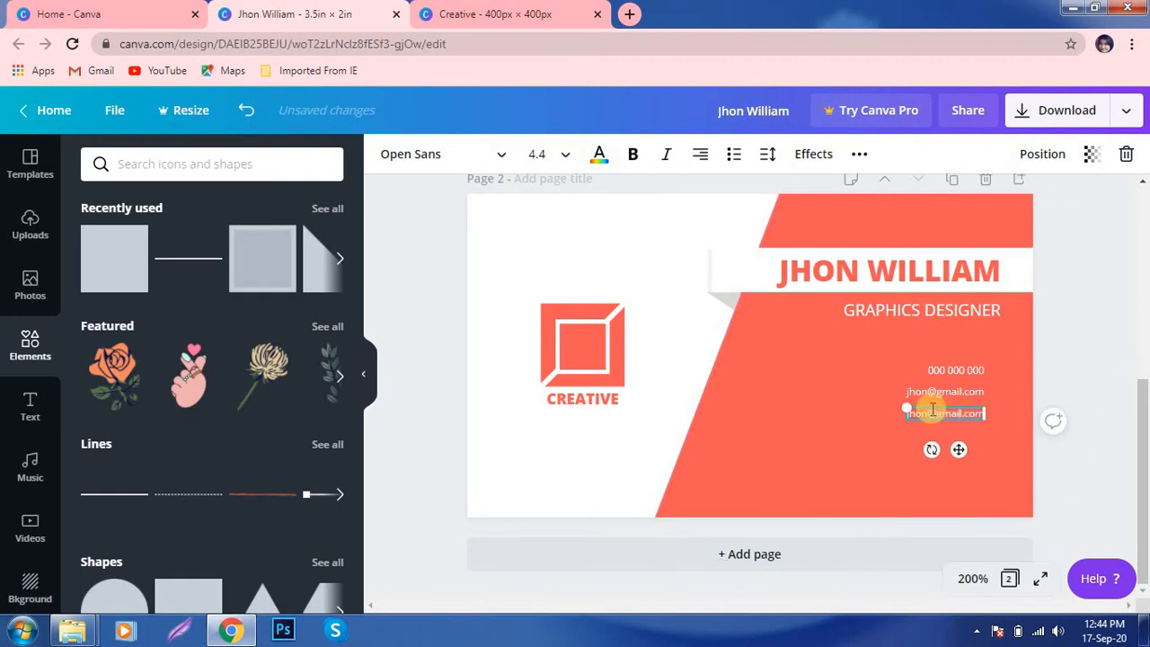
drag(927, 409, 965, 405)
key(BackSpace)
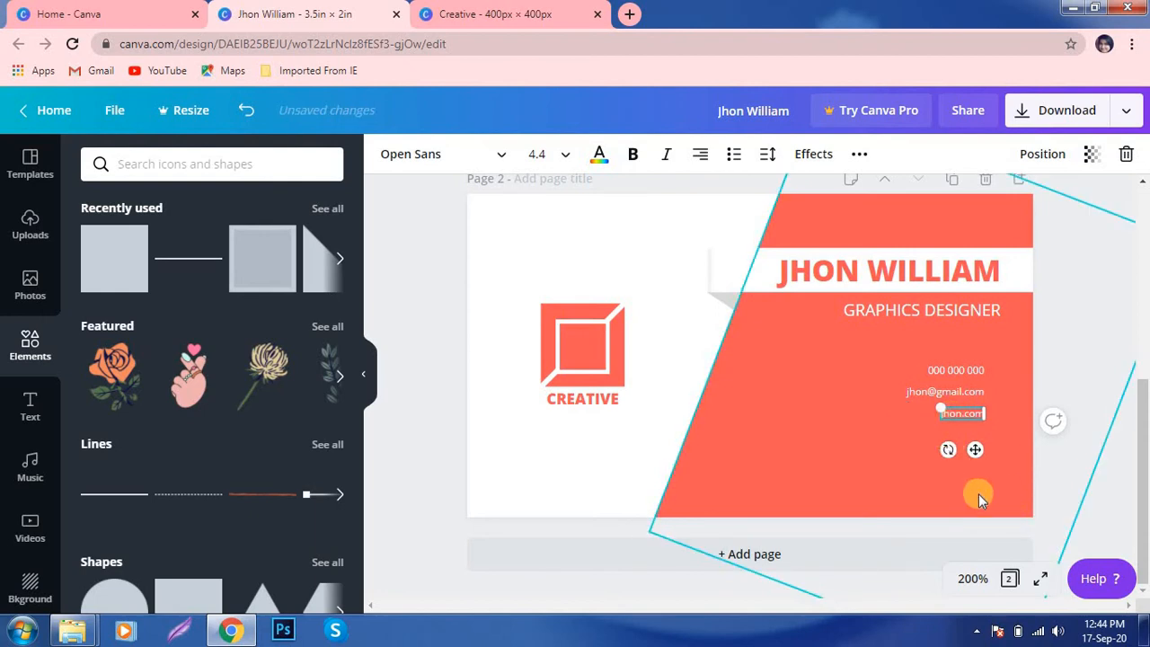
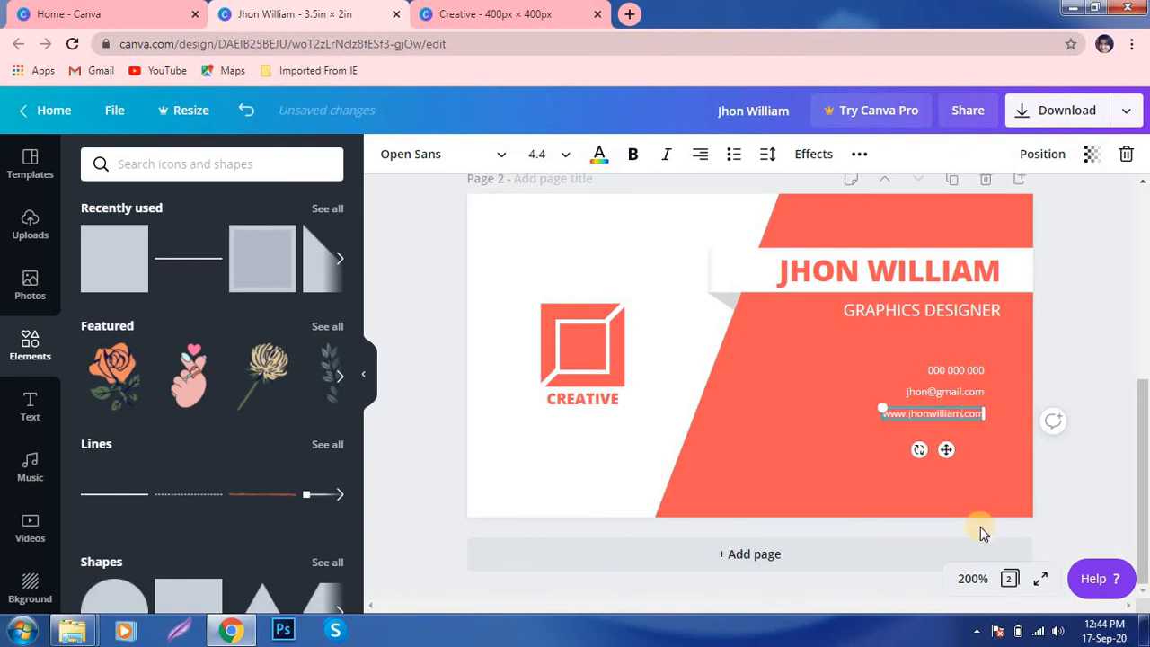
- Complete the e-mail address by adding the cardholder's surname after the first name
click(931, 394)
click(925, 402)
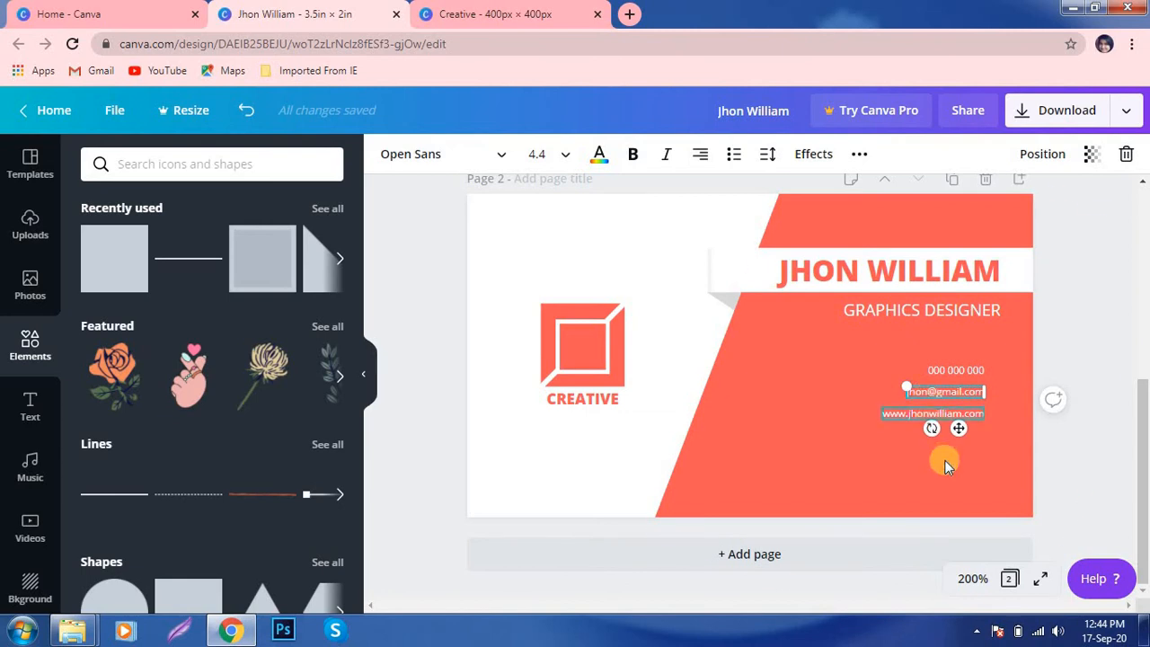
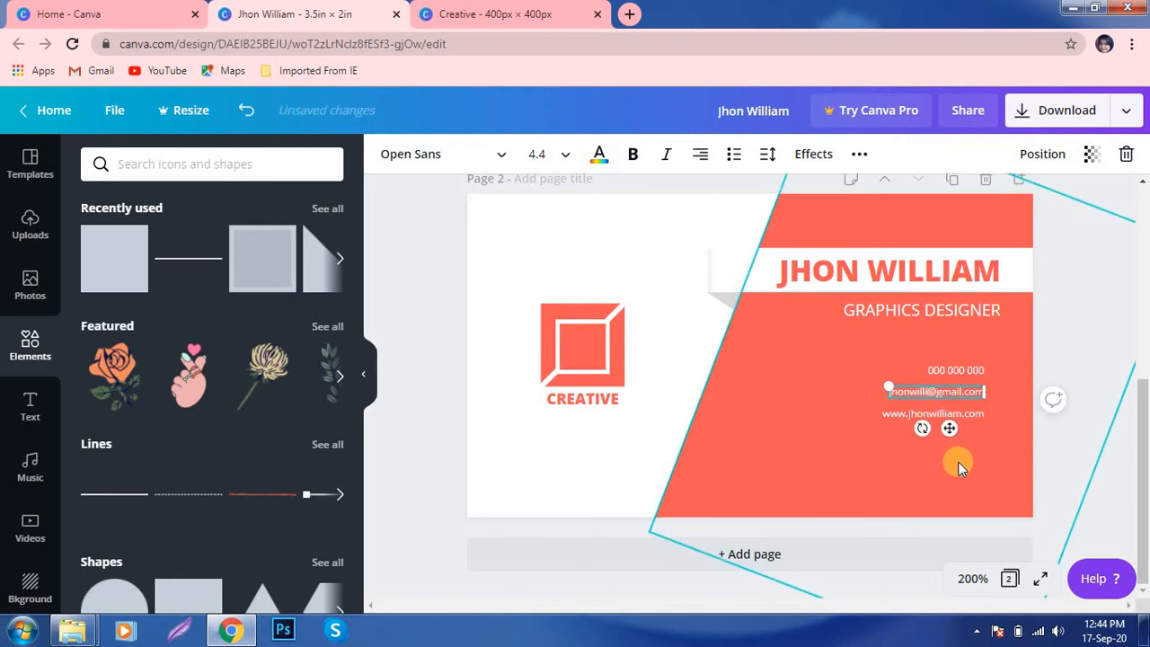
click(952, 480)
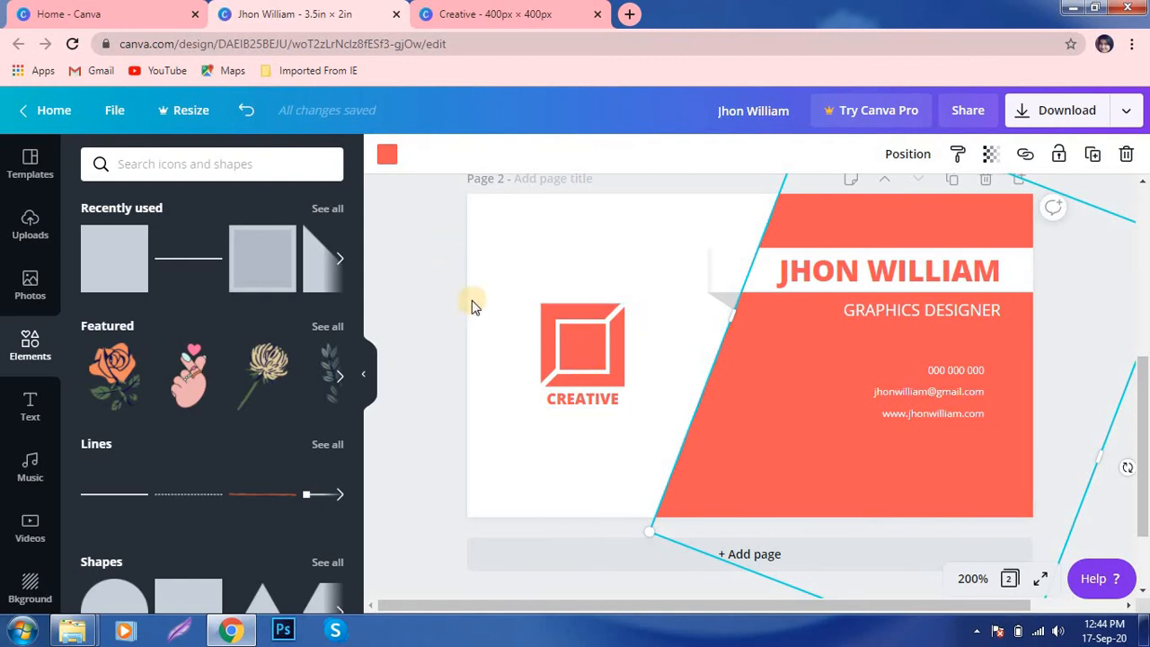
click(426, 269)
click(943, 414)
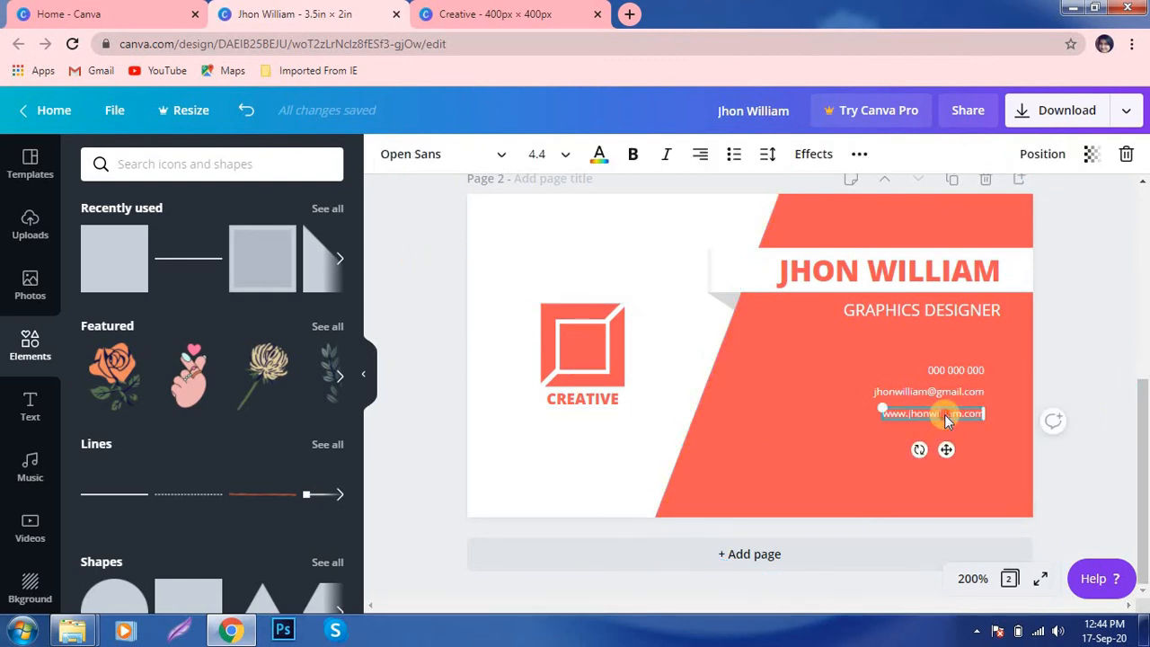
- Copy the website line below and rewrite it as 'Lorem Ipsum, The Dummy Textt', nudged slightly up
drag(943, 414, 927, 440)
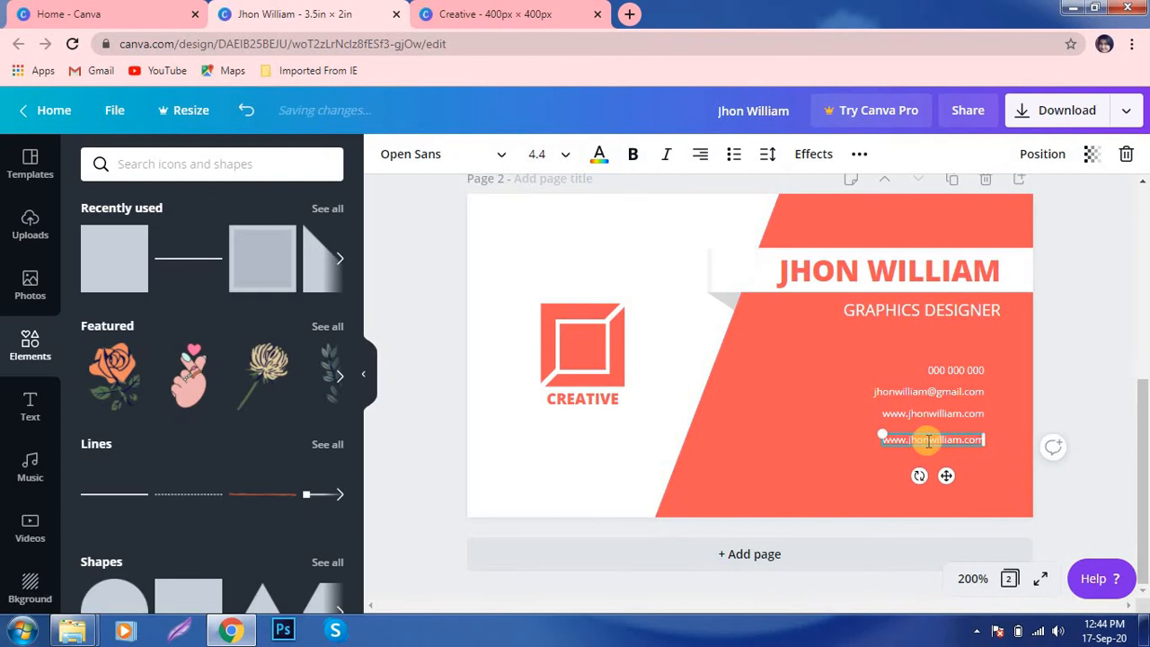
double_click(926, 439)
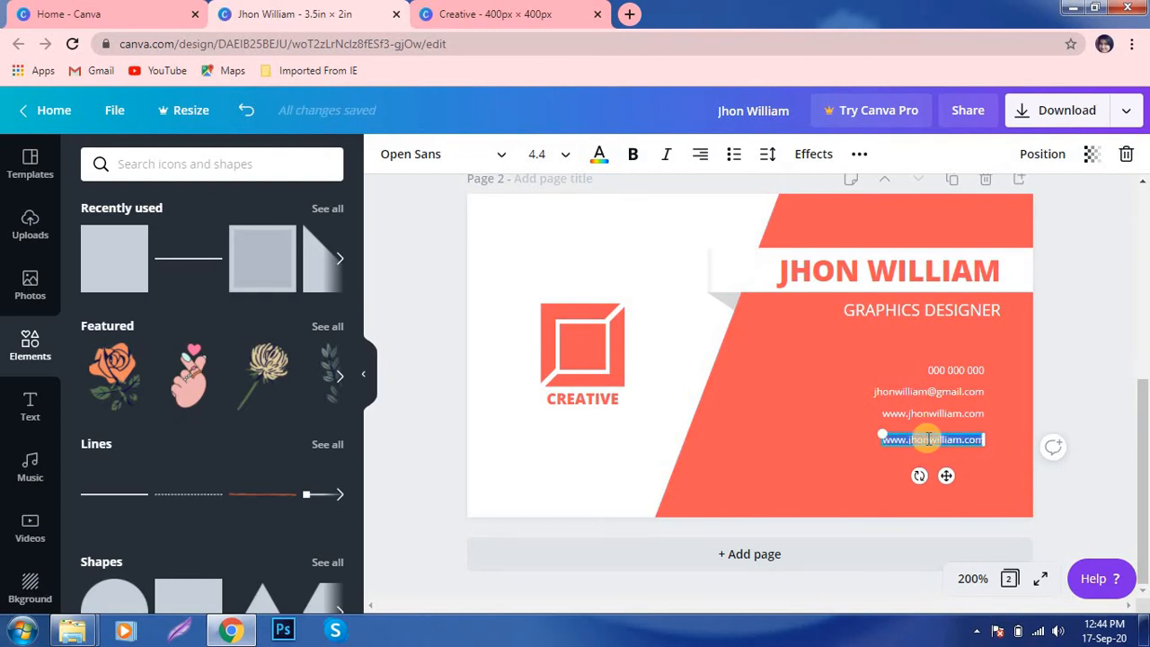
text(Lorem)
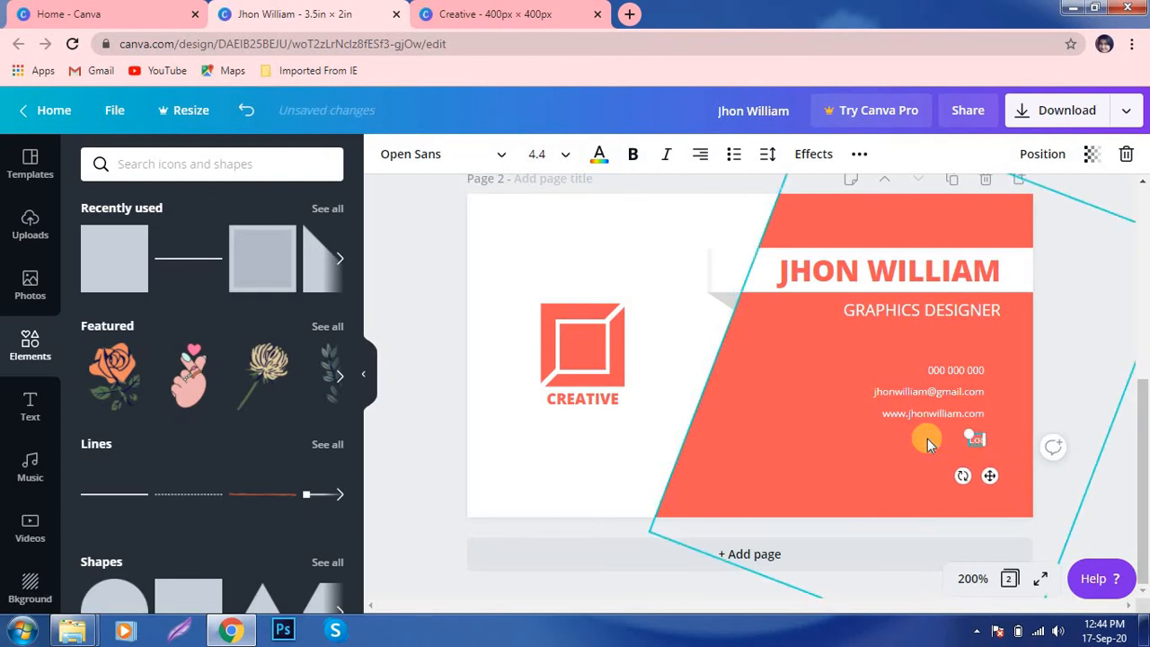
text( Ipsum,)
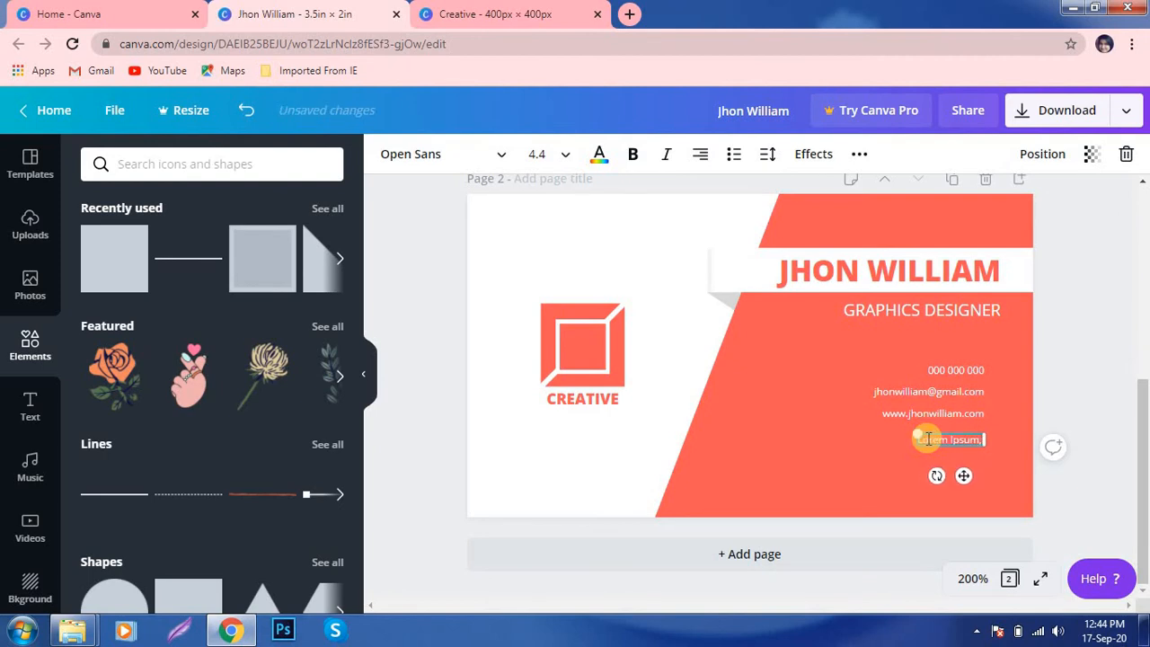
text(The D)
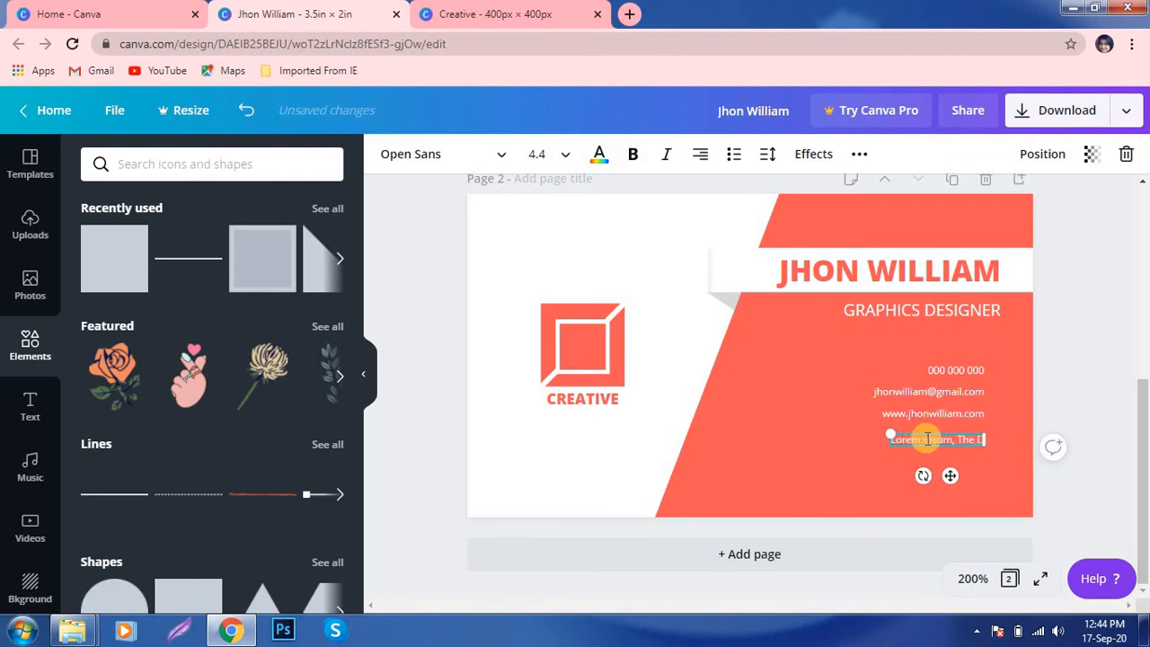
text(ummy Te)
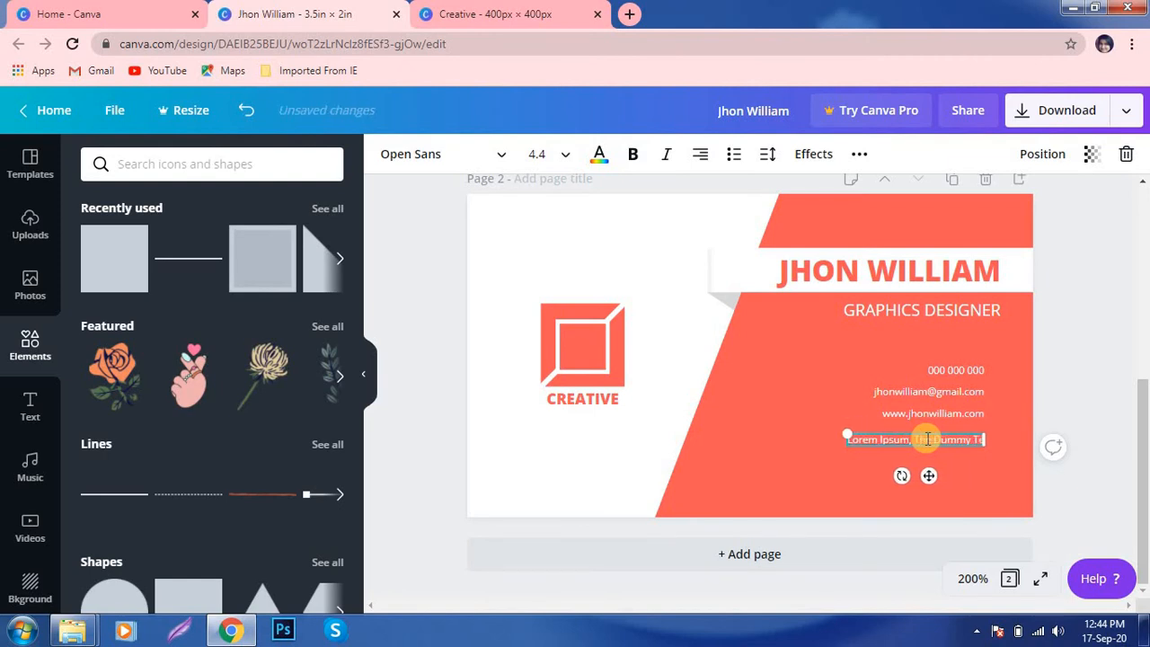
text(x)
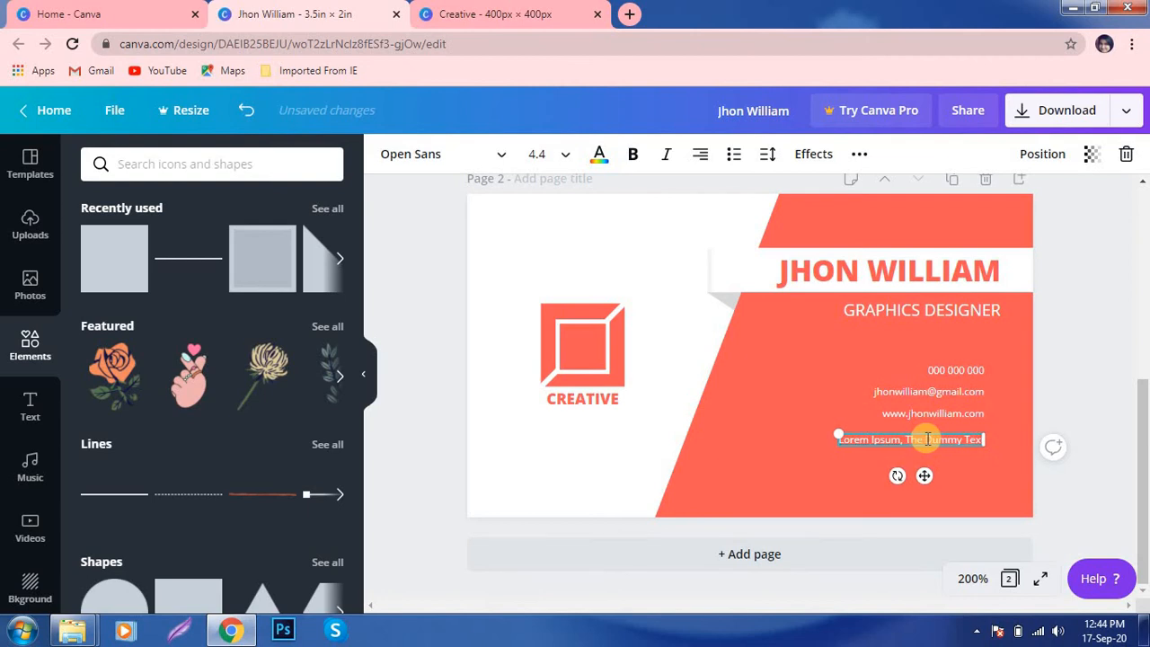
text(t)
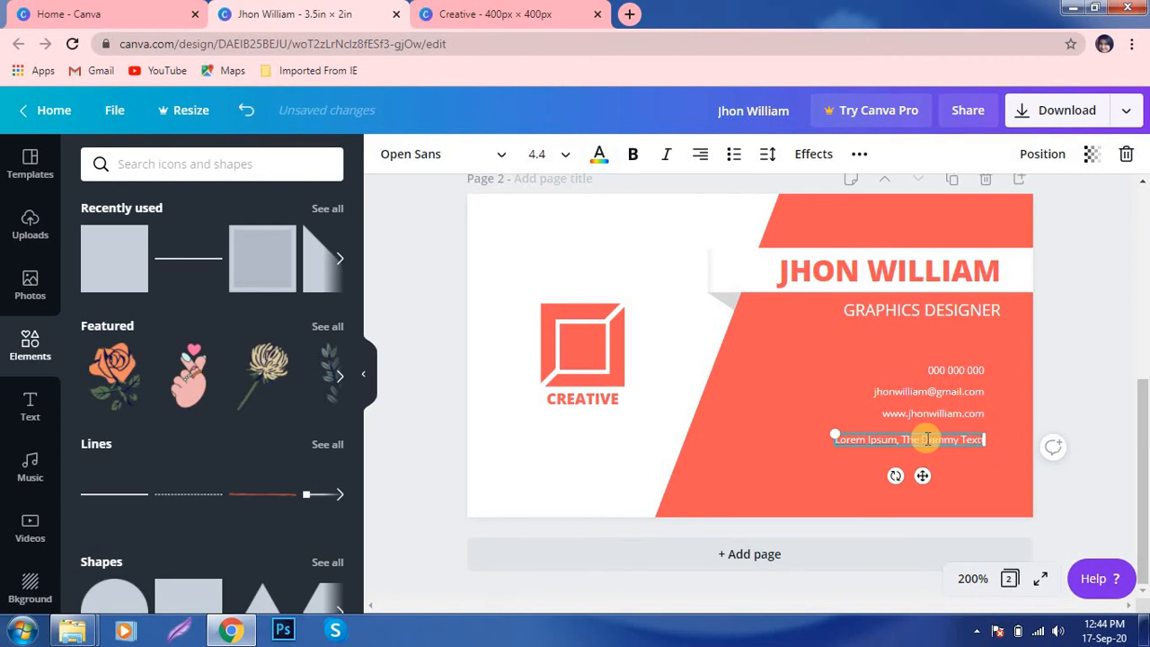
click(780, 468)
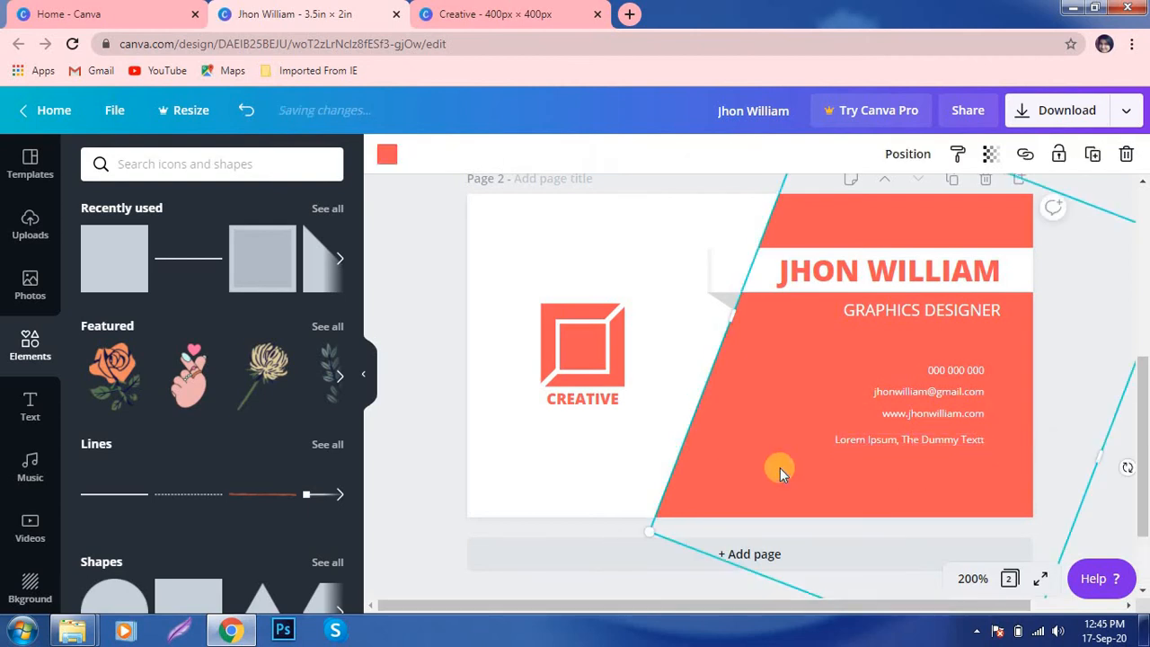
drag(944, 439, 940, 435)
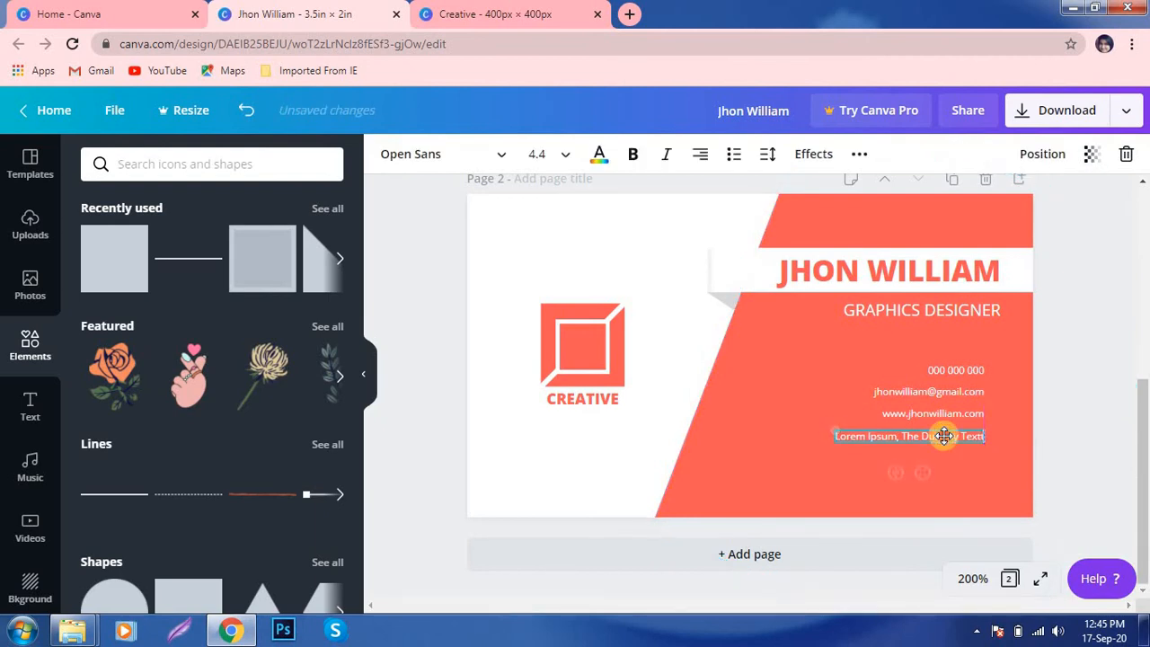
click(757, 413)
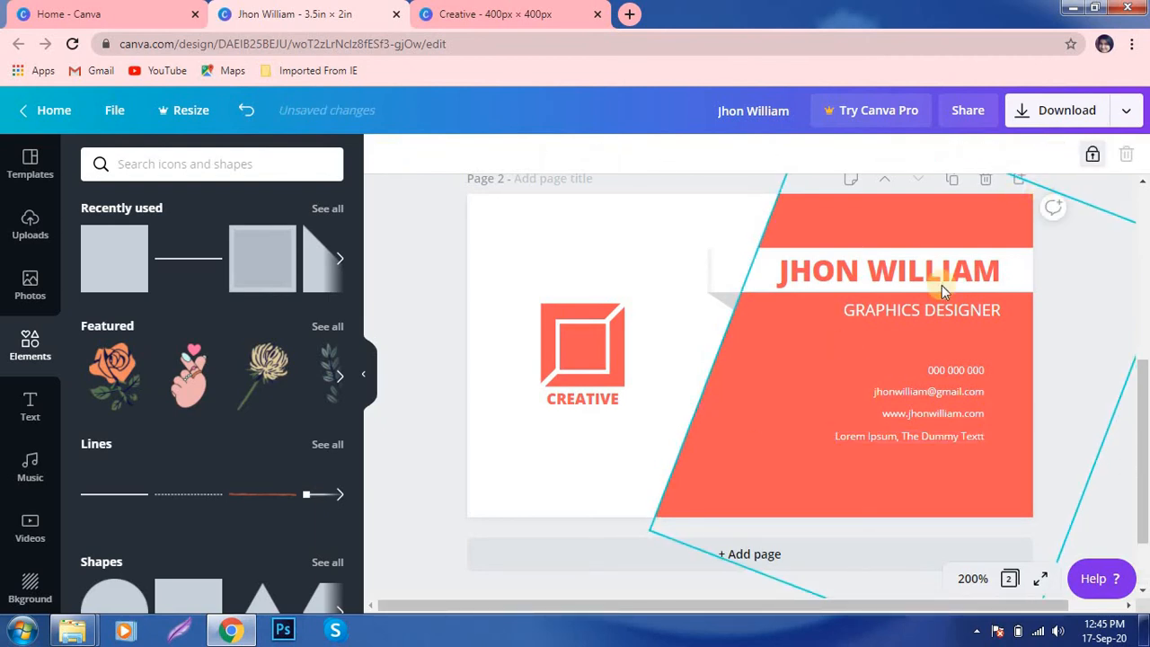
- Marquee-select all four contact lines and shift them together slightly down
click(756, 366)
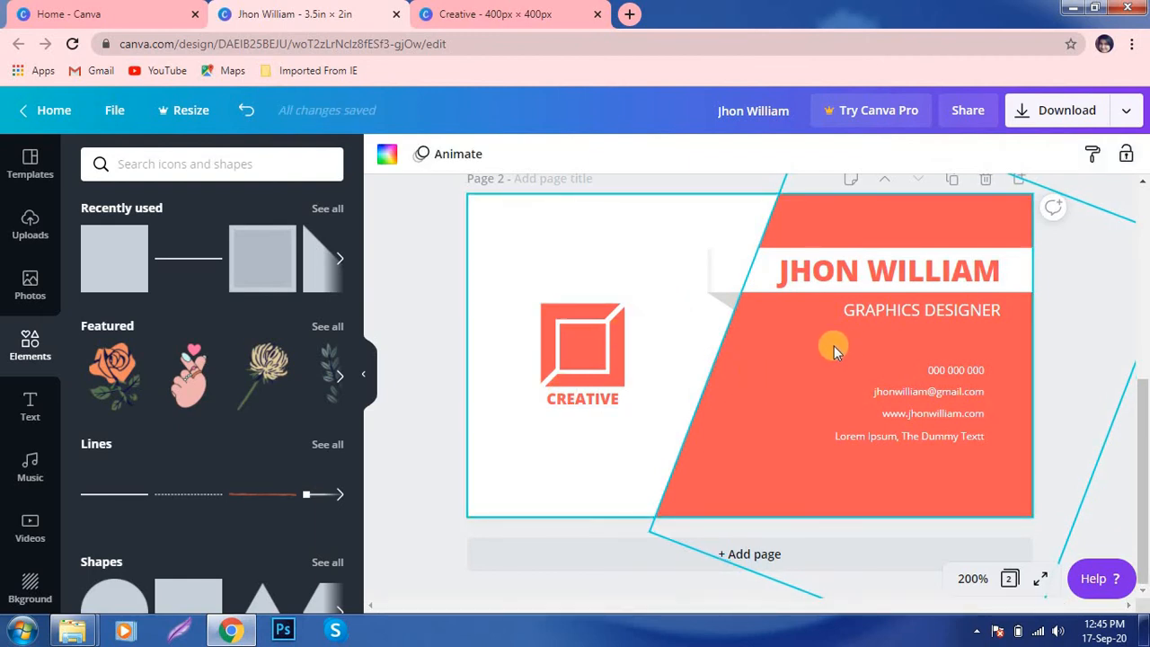
drag(833, 347, 986, 463)
mouse_move(949, 410)
mouse_down()
mouse_move(953, 431)
mouse_move(954, 419)
mouse_up()
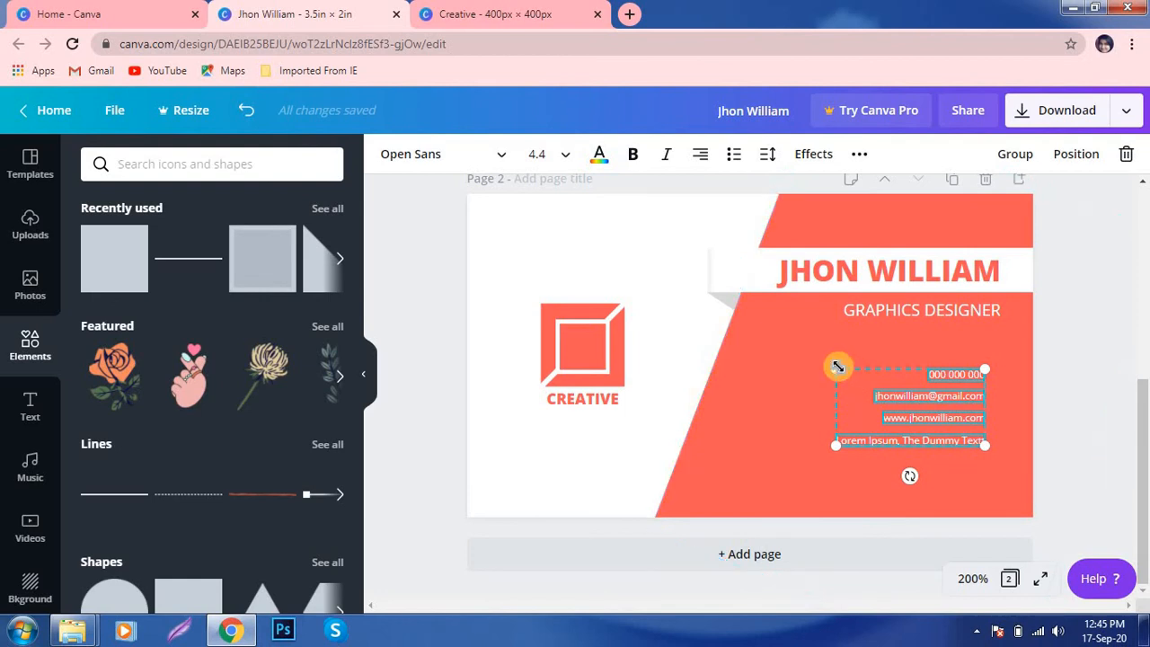
click(781, 409)
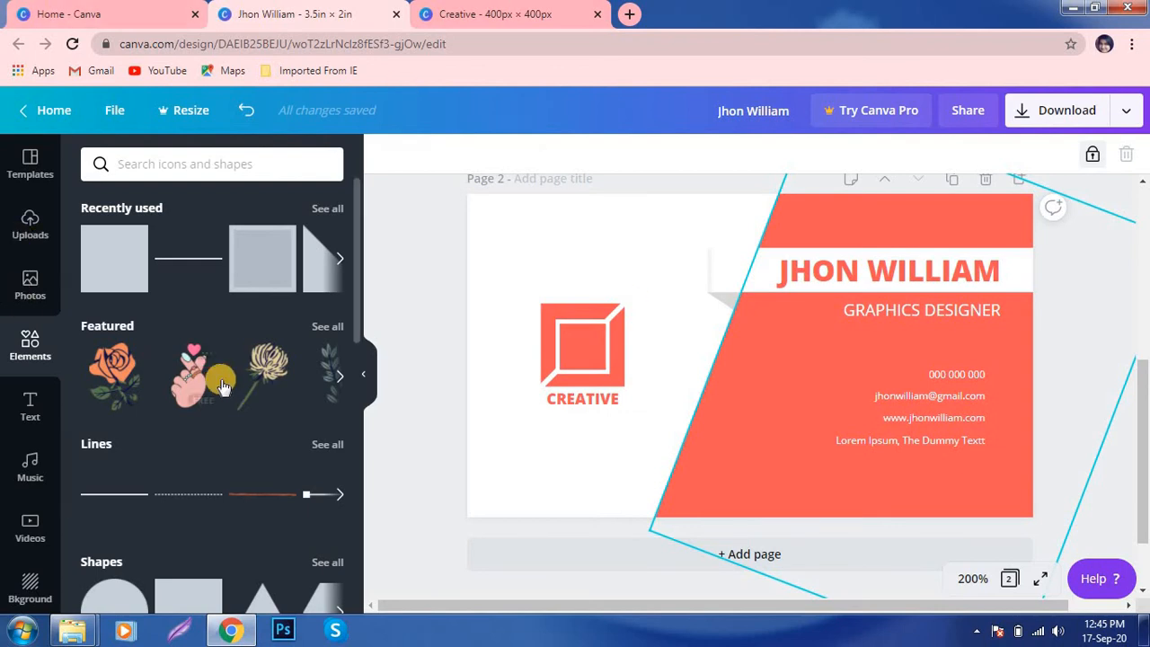
- Add a small white circle beside the 000 000 000 phone line and zoom to 300%
scroll(151, 348, down, 4)
click(115, 272)
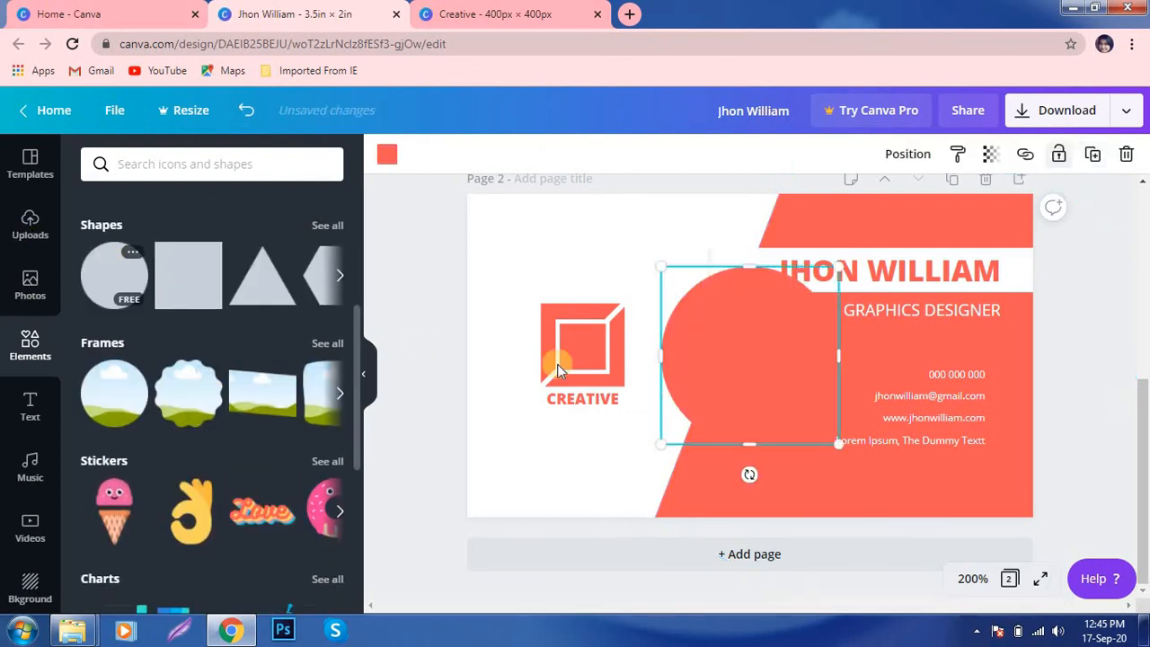
drag(736, 351, 727, 400)
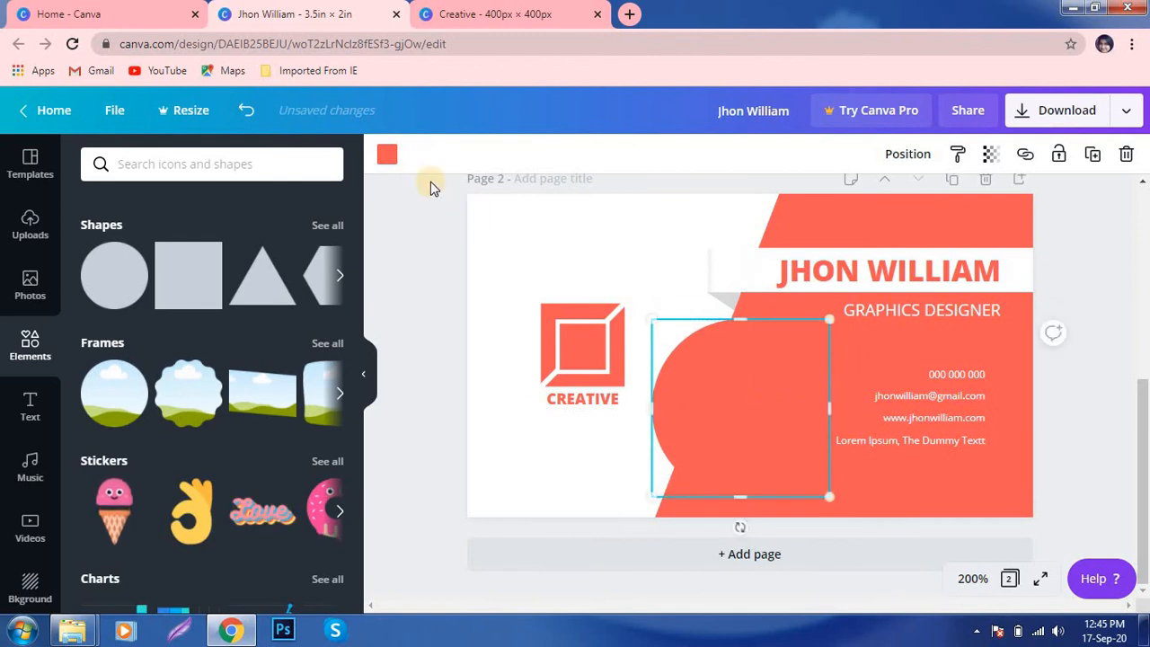
click(387, 157)
click(233, 321)
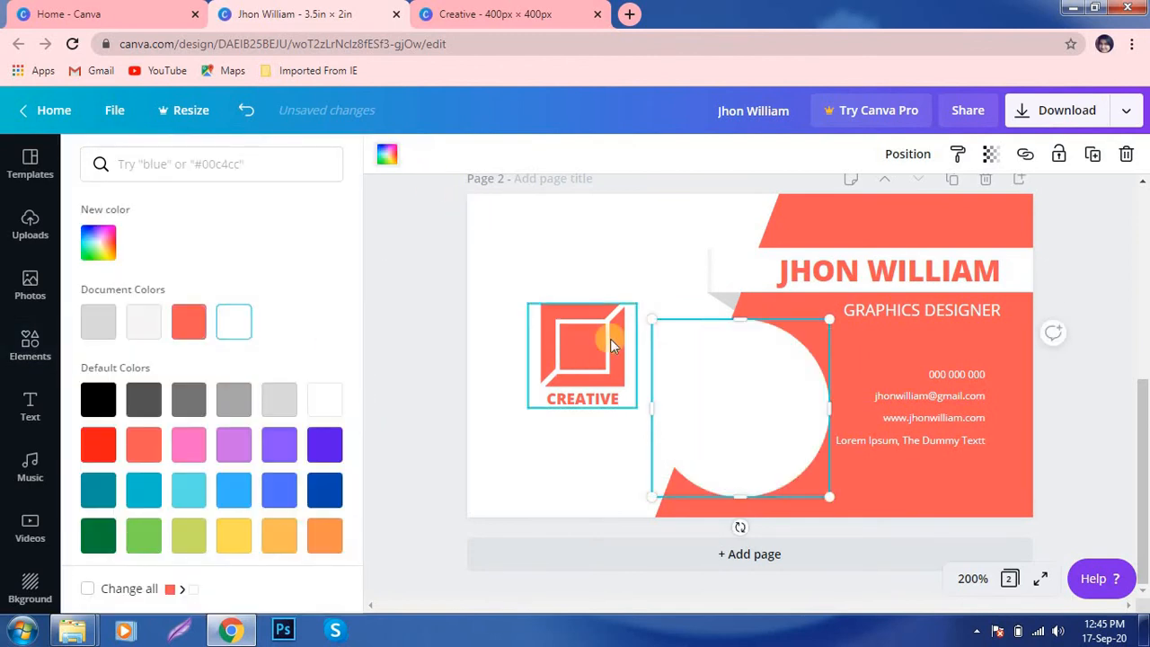
drag(650, 317, 834, 521)
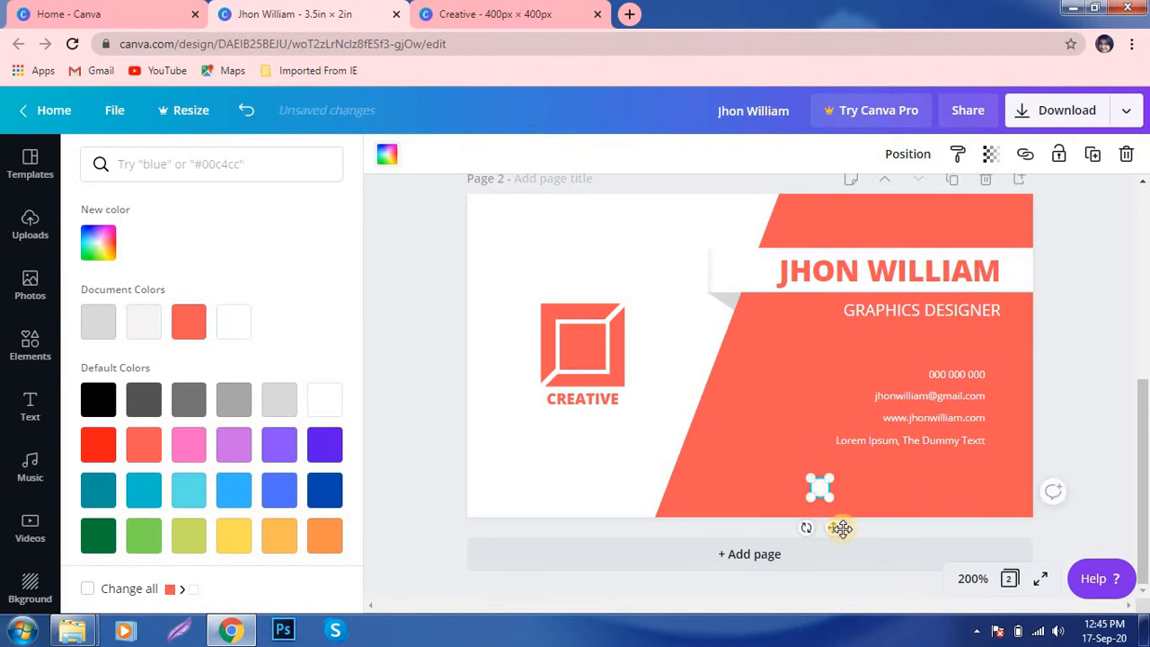
drag(999, 439, 1018, 419)
click(972, 578)
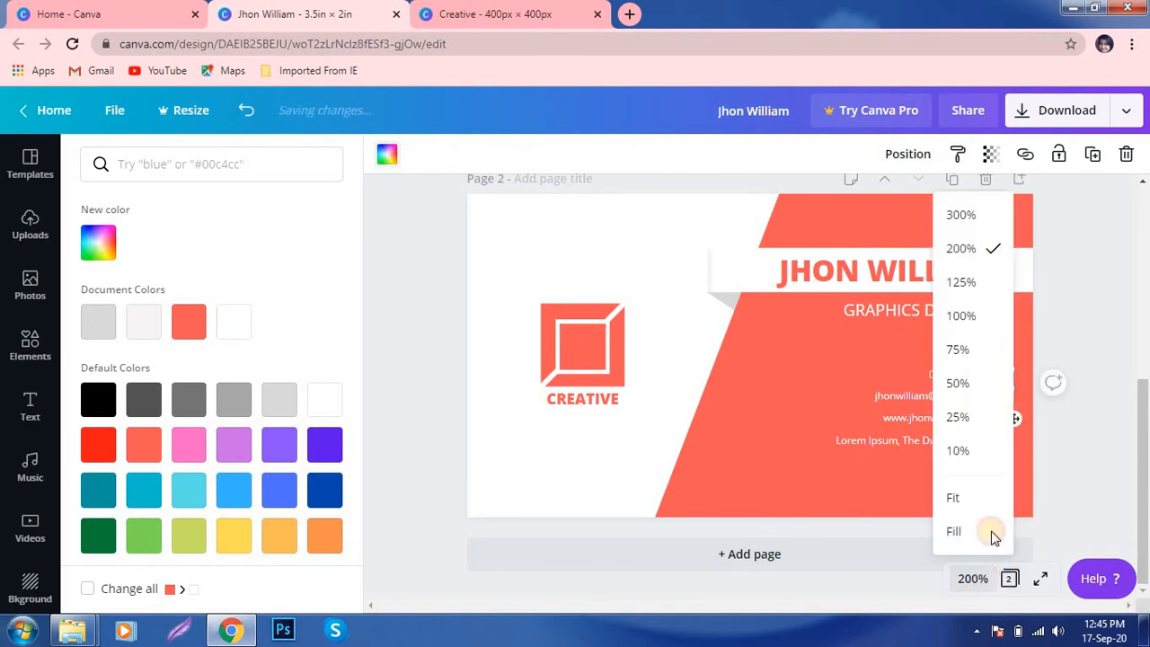
click(962, 217)
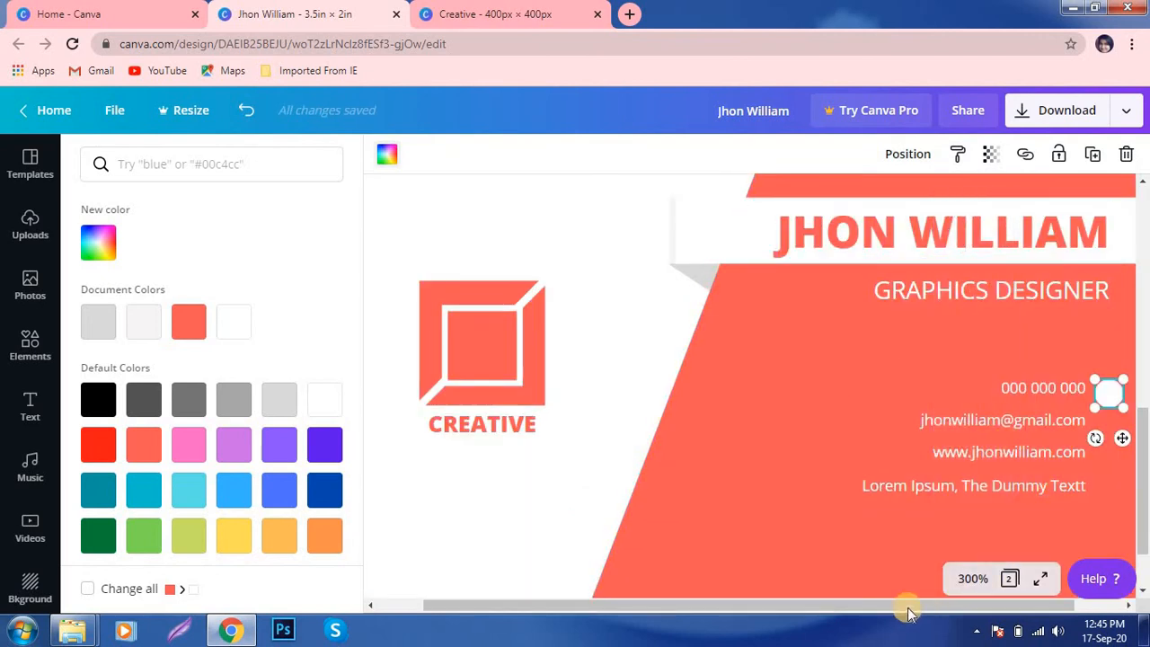
- Select all four contact lines and move them left with the arrow key
drag(943, 605, 992, 606)
click(707, 429)
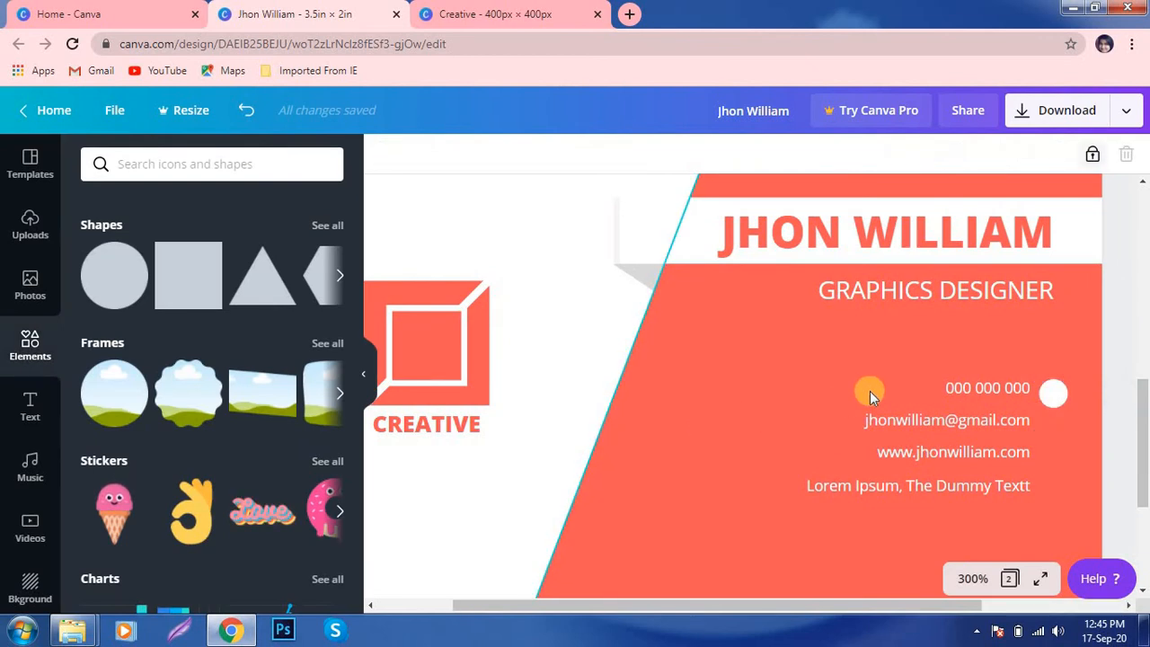
click(967, 384)
shift+click(962, 420)
shift+click(889, 452)
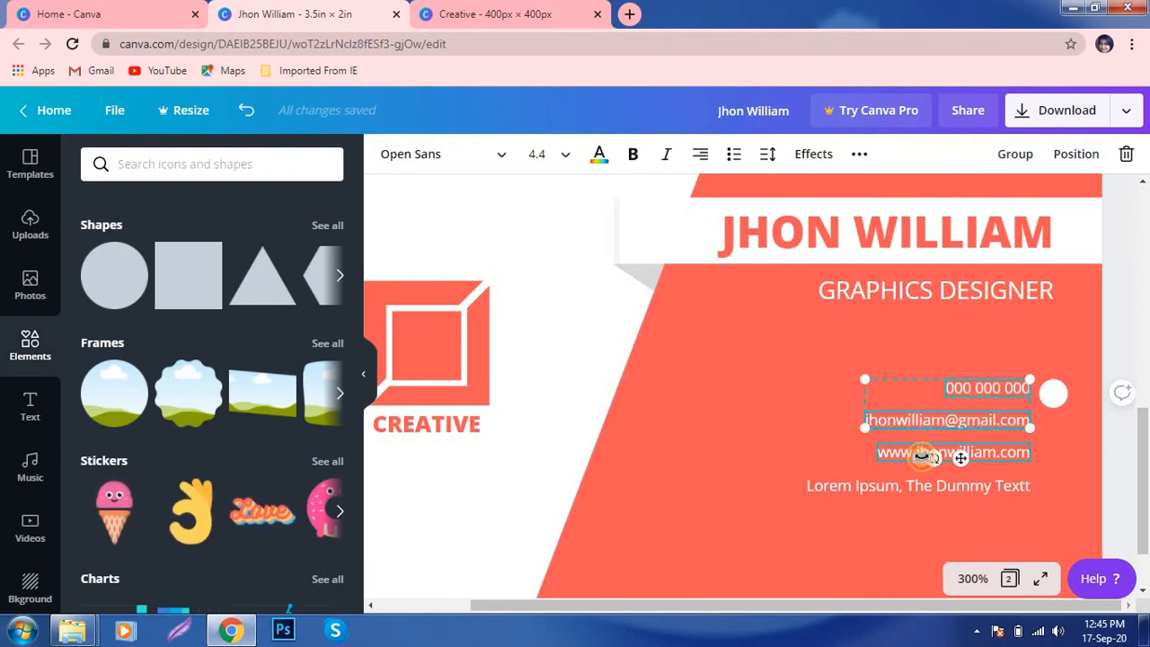
click(821, 395)
click(926, 464)
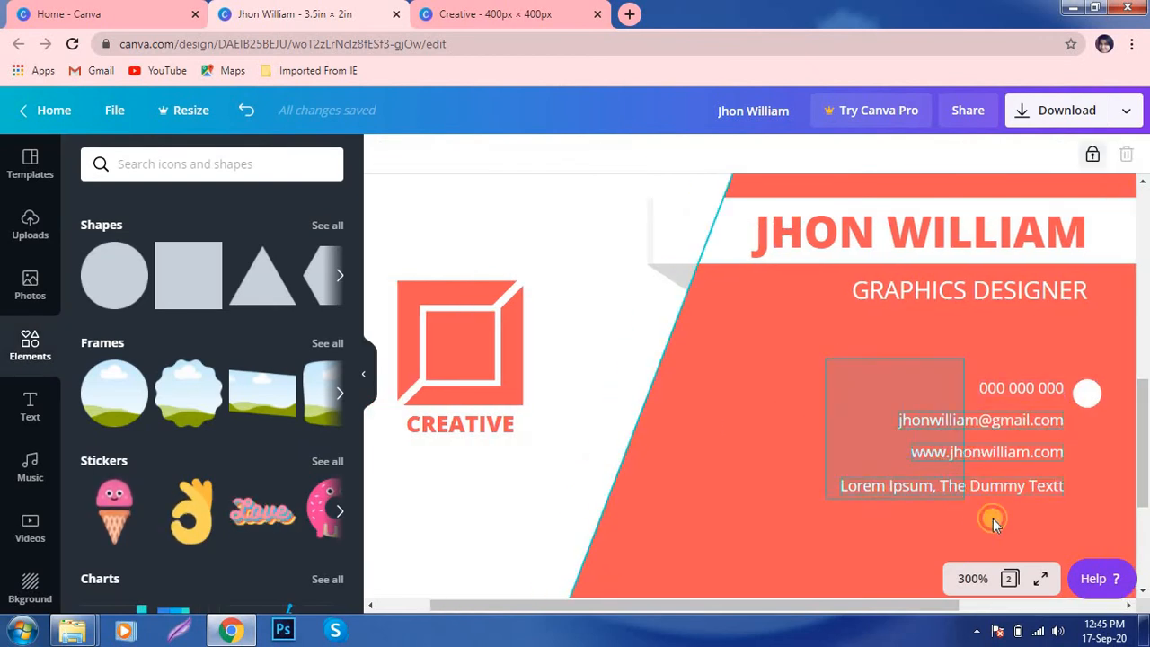
drag(993, 523, 996, 520)
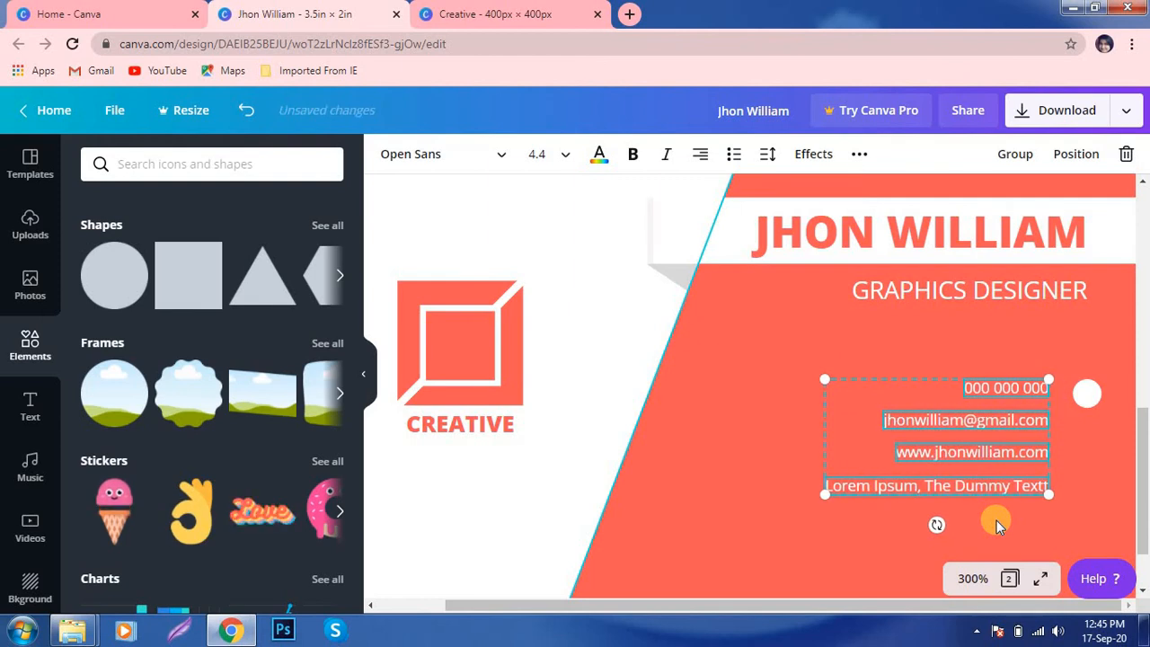
key(Left)
key(Left)
key(Left)
key(Left)
key(Left)
key(Left)
- Align the white circle beside the phone number and position another circle by the last line
scroll(808, 287, down, 1)
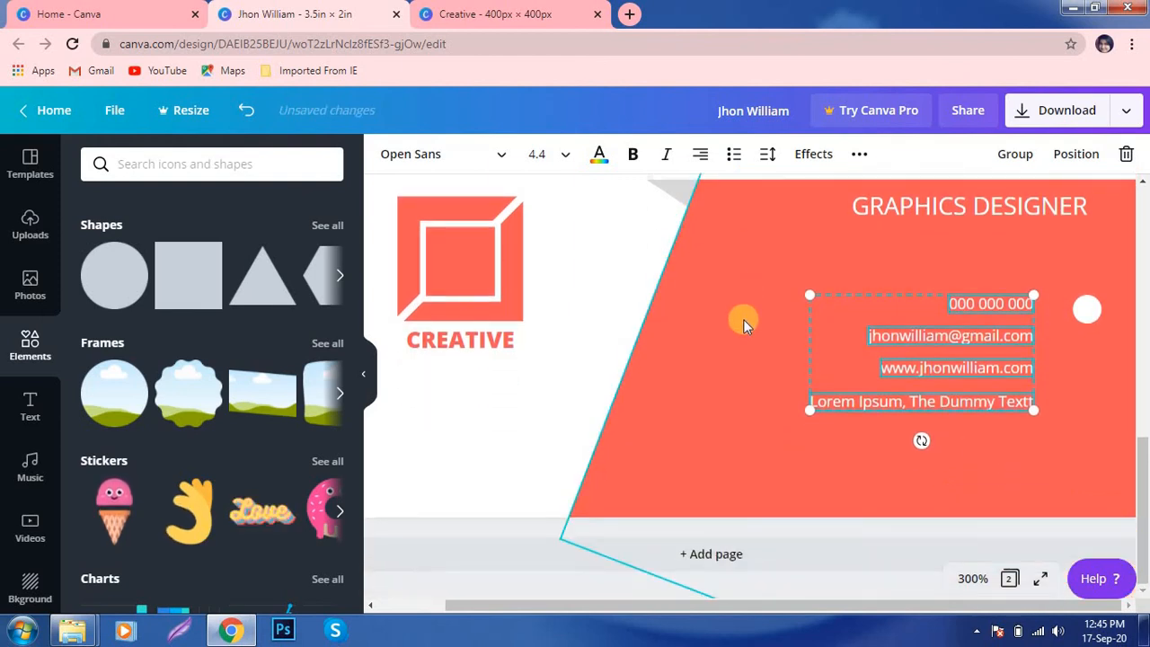
click(1083, 320)
drag(1074, 316, 1071, 314)
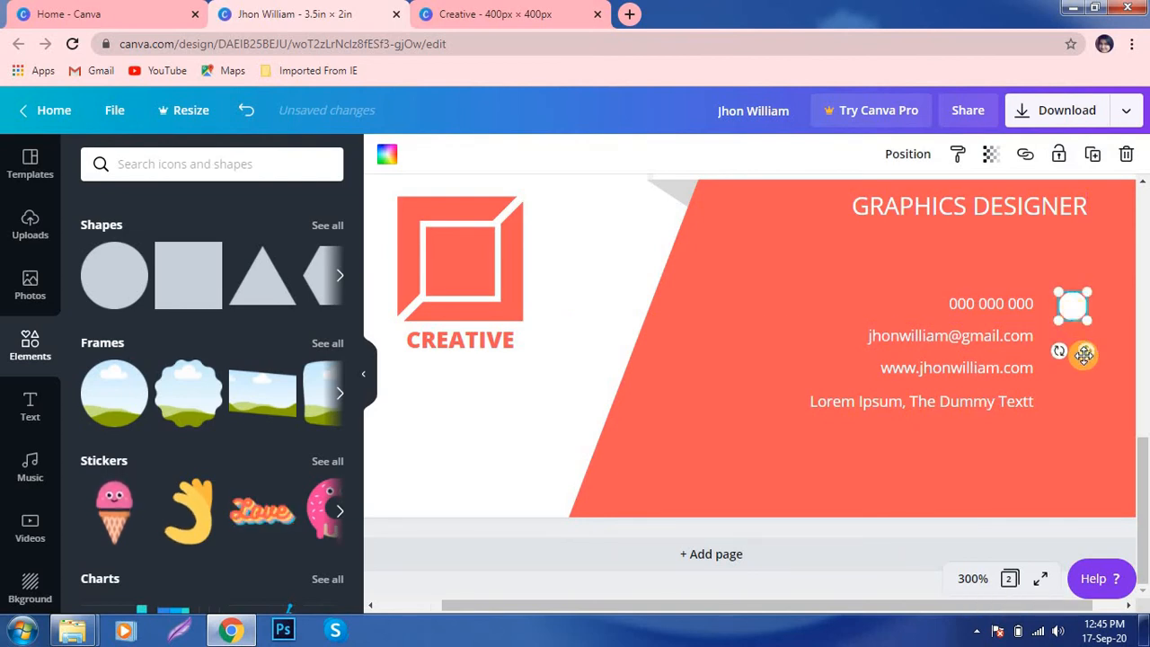
drag(1080, 354, 1098, 441)
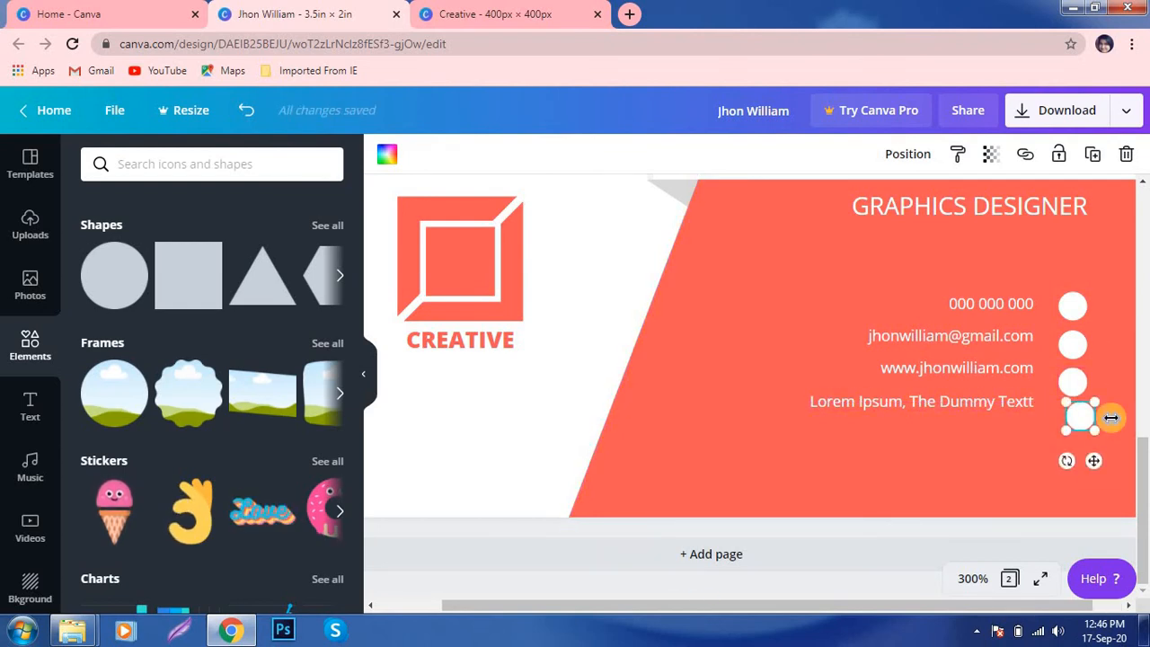
key(ctrl+z)
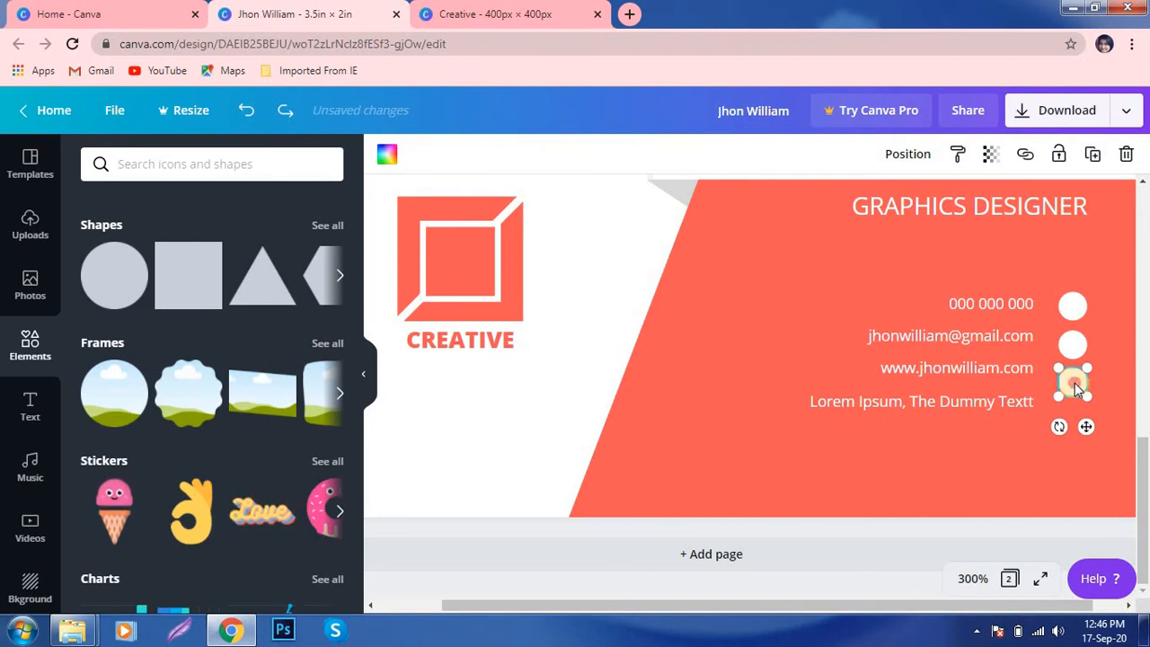
drag(1074, 382, 1073, 425)
key(Up)
key(Up)
key(Up)
key(Up)
key(Up)
key(Up)
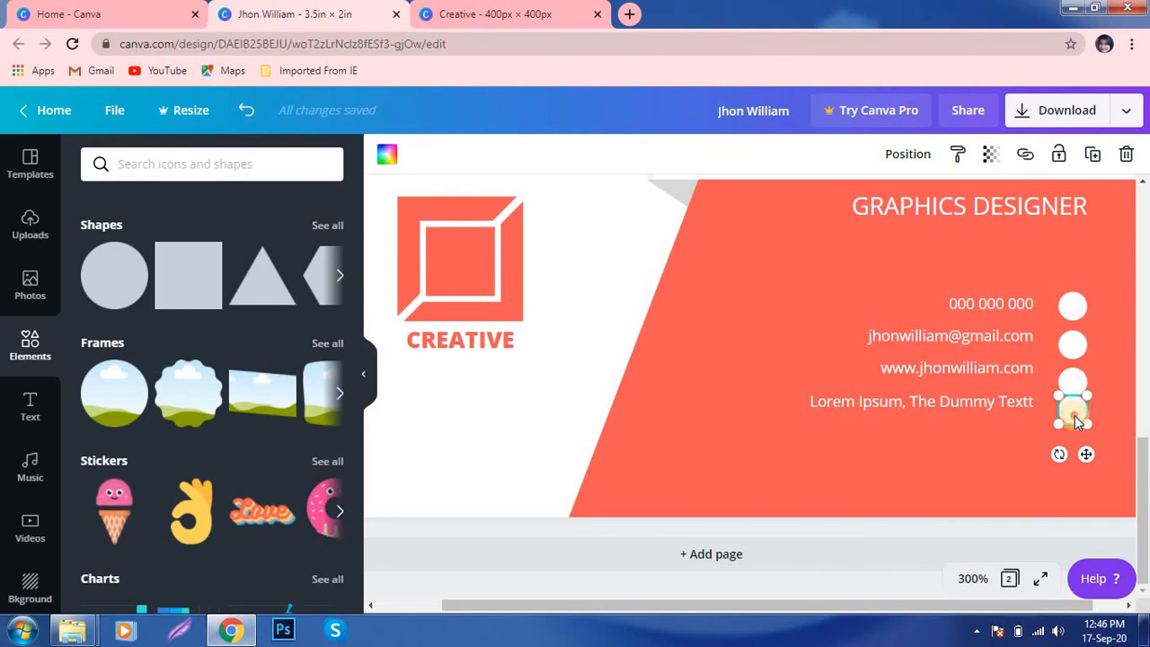
drag(1074, 410, 1072, 421)
click(810, 316)
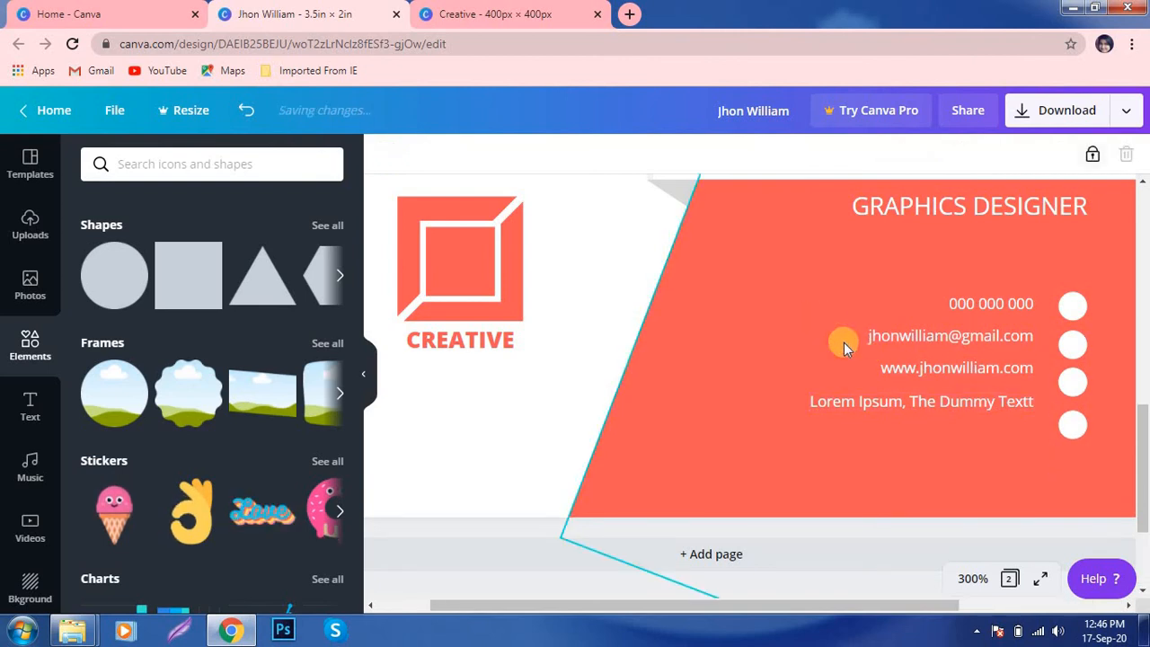
- Nudge the third and fourth circles into line with their website and Dummy Text lines
click(1071, 386)
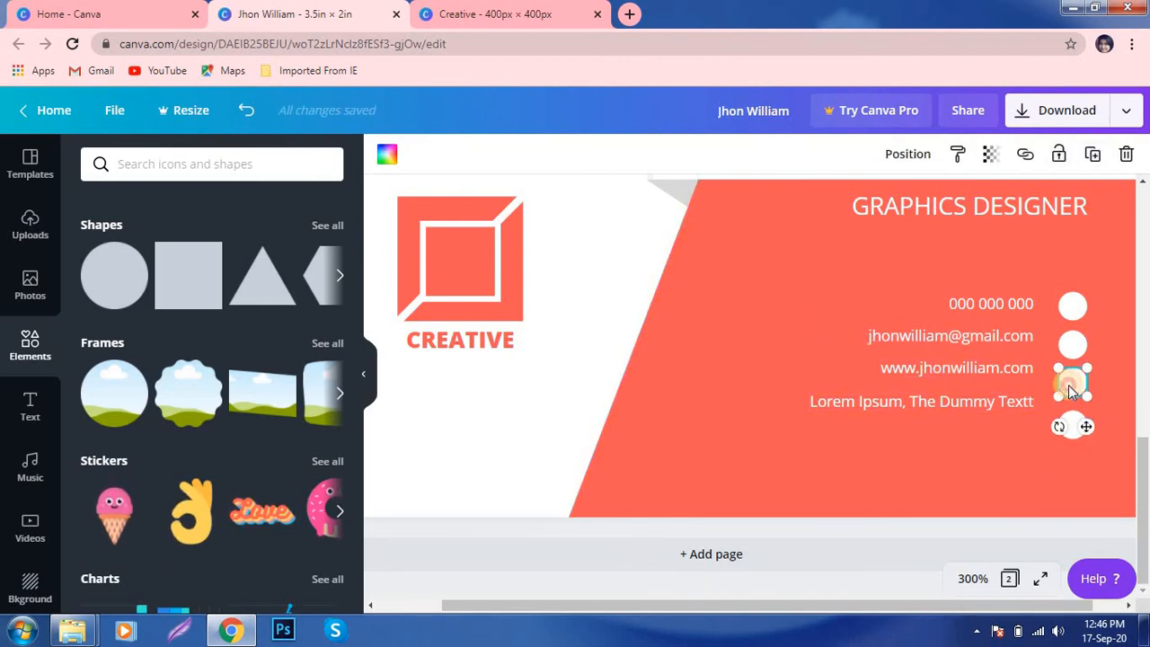
drag(1069, 387, 1068, 390)
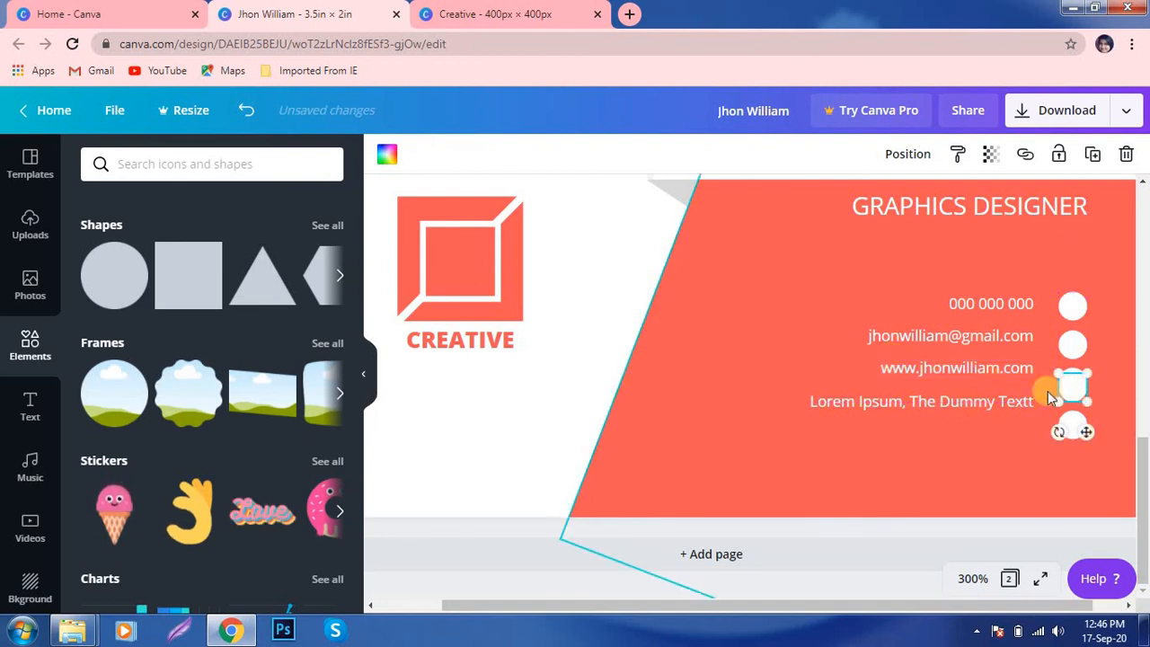
click(1095, 392)
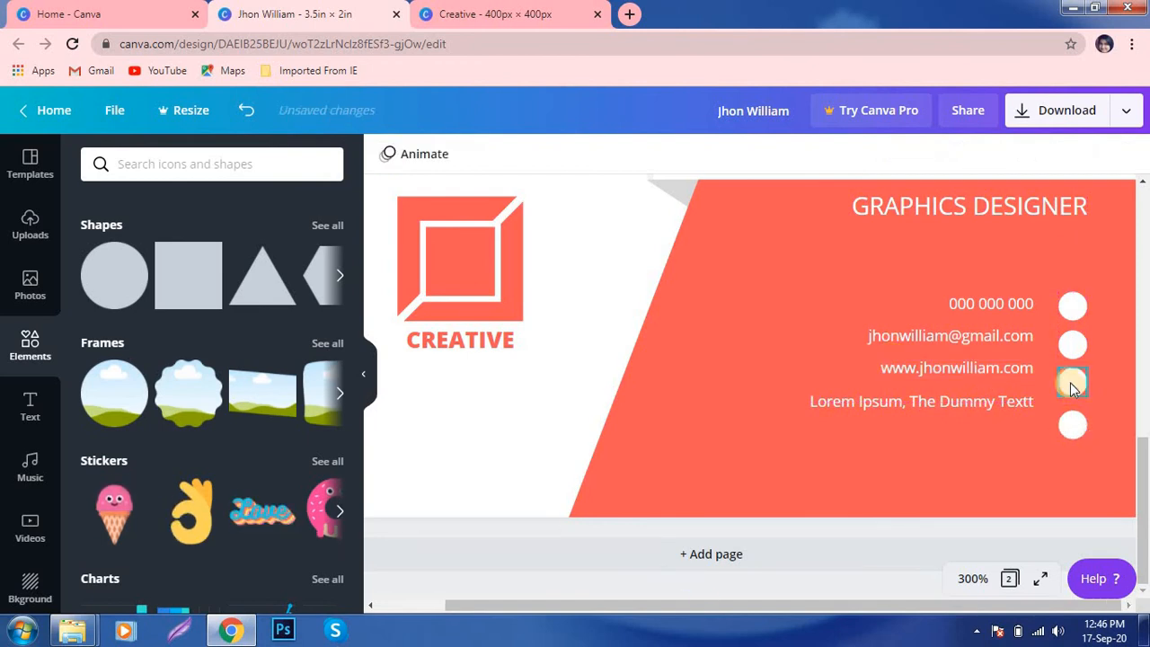
click(1071, 380)
drag(1072, 379, 1076, 423)
click(1074, 424)
click(839, 321)
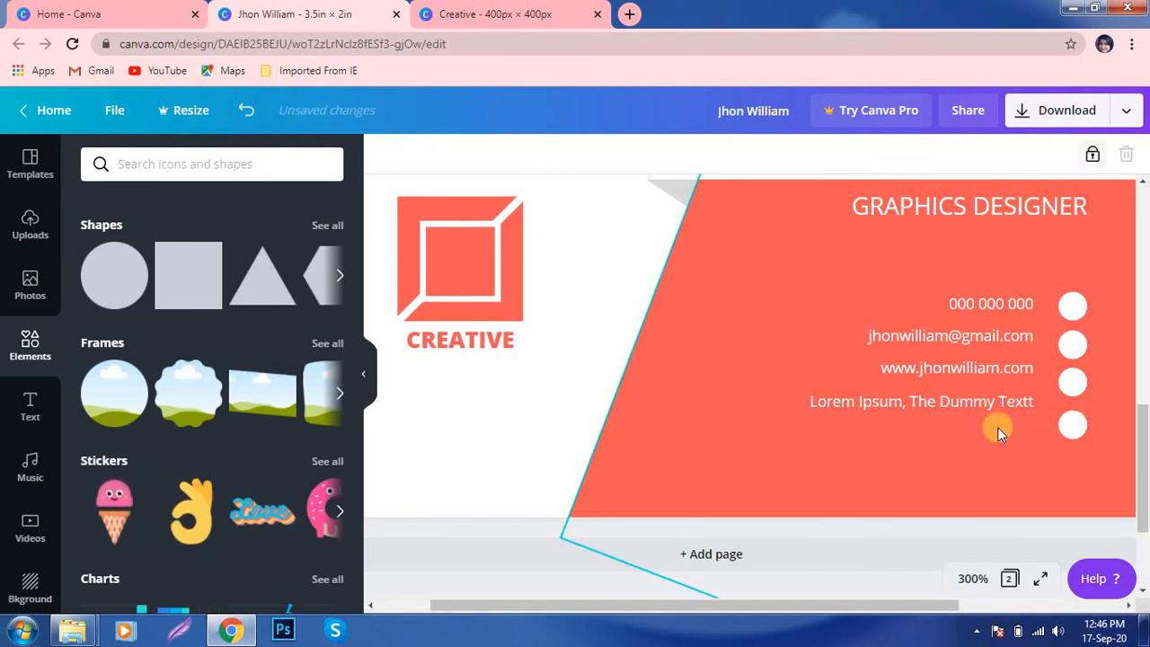
- Nudge the fourth circle up and move the phone, email and website lines level with their circles
scroll(1020, 435, up, 3)
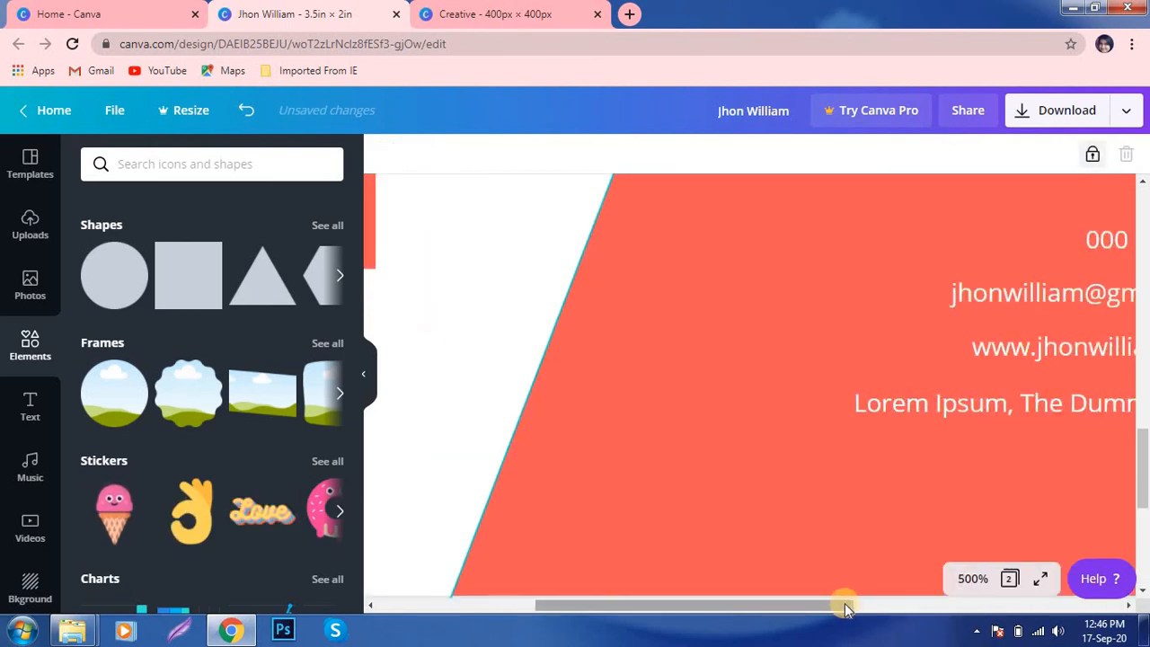
drag(847, 605, 1063, 605)
click(854, 459)
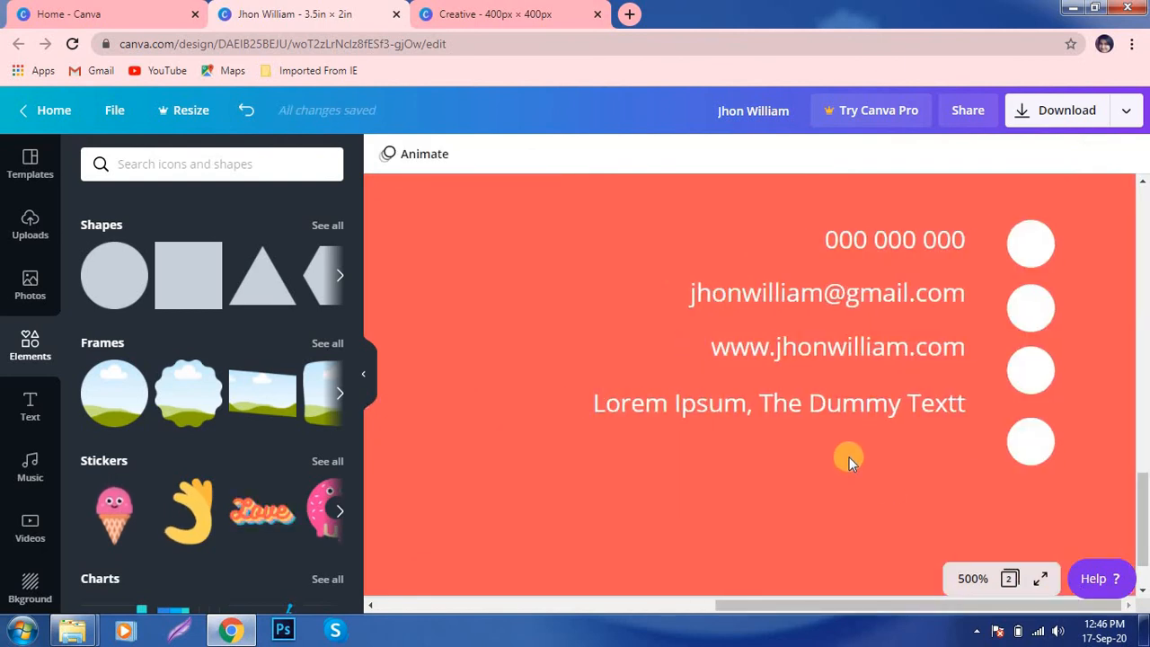
click(1024, 440)
drag(1027, 440, 1030, 436)
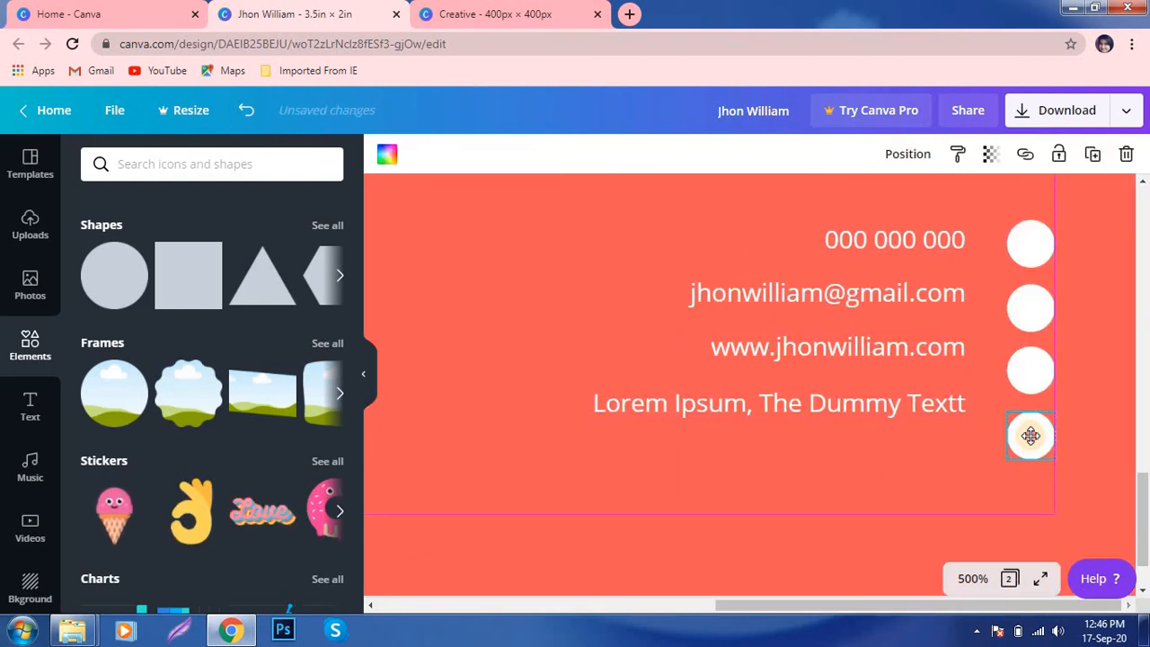
click(884, 479)
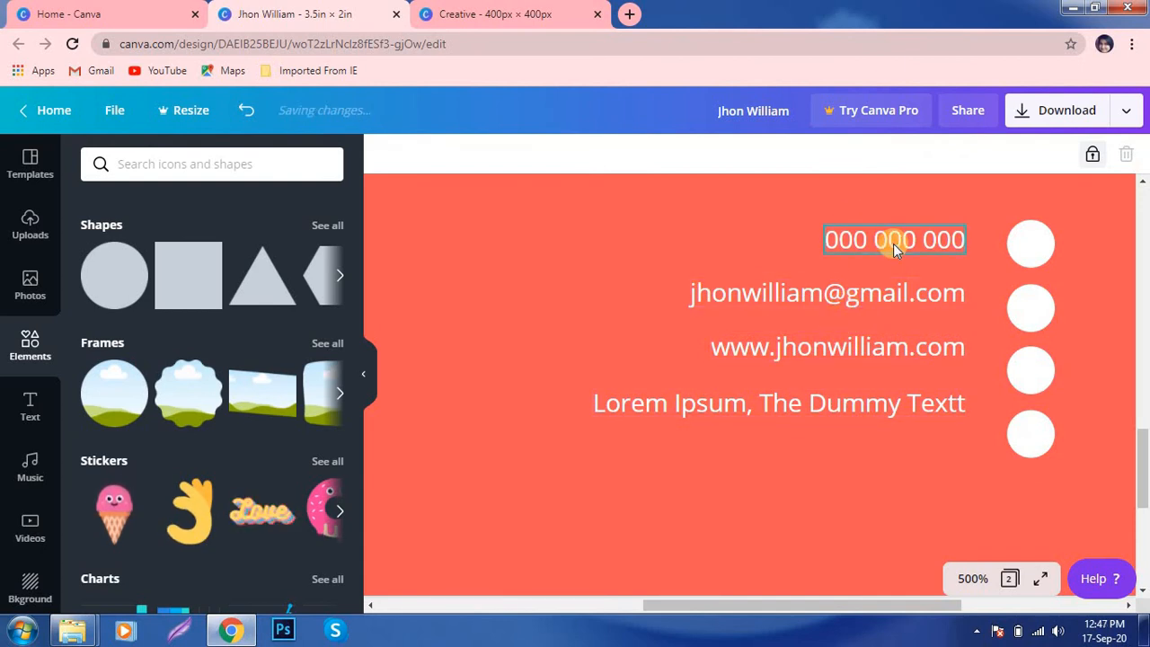
drag(892, 294, 887, 308)
drag(907, 232, 906, 235)
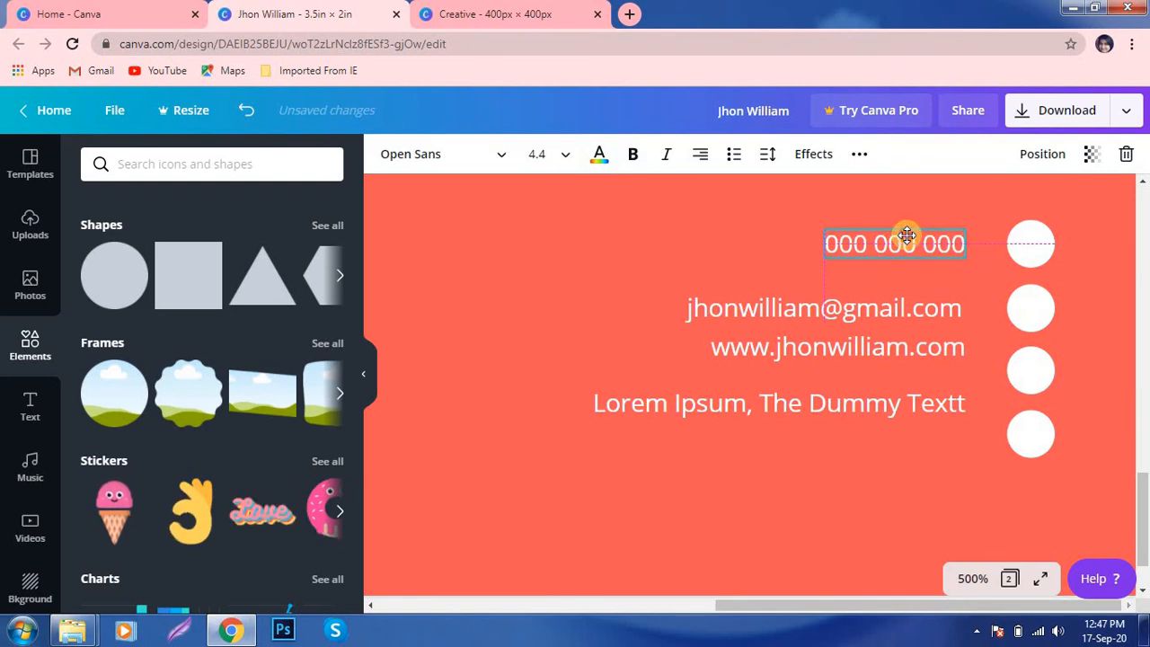
drag(909, 348, 910, 365)
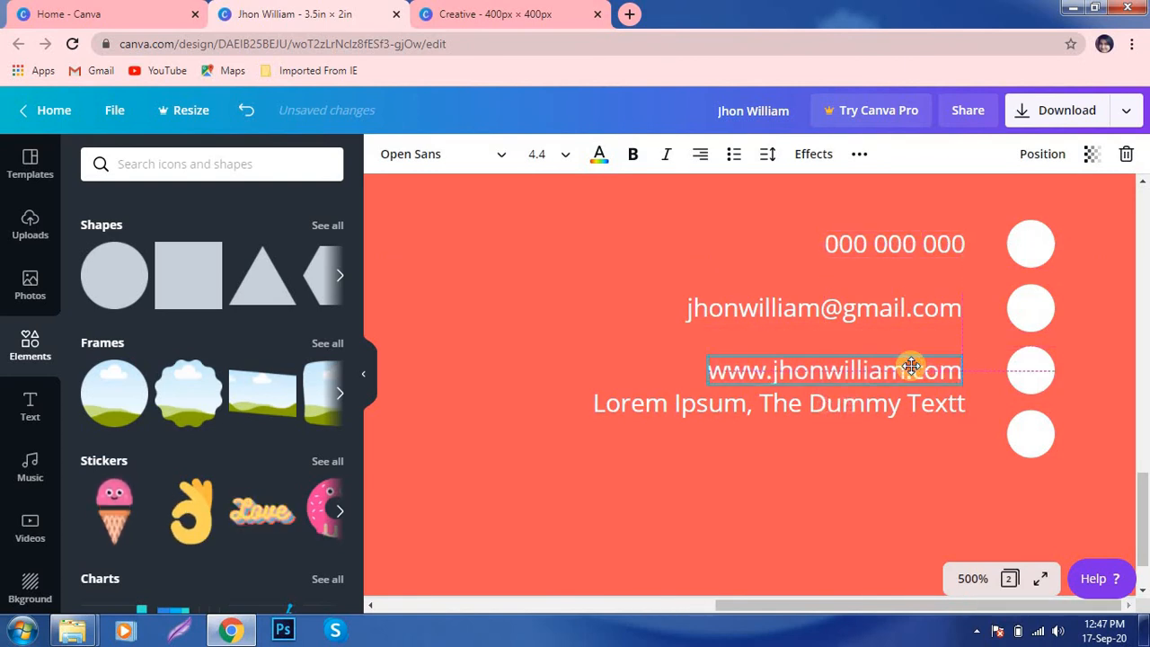
- Delete the extra 't' so the address reads 'Lorem Ipsum, The Dummy Text', aligned with the fourth circle
click(952, 403)
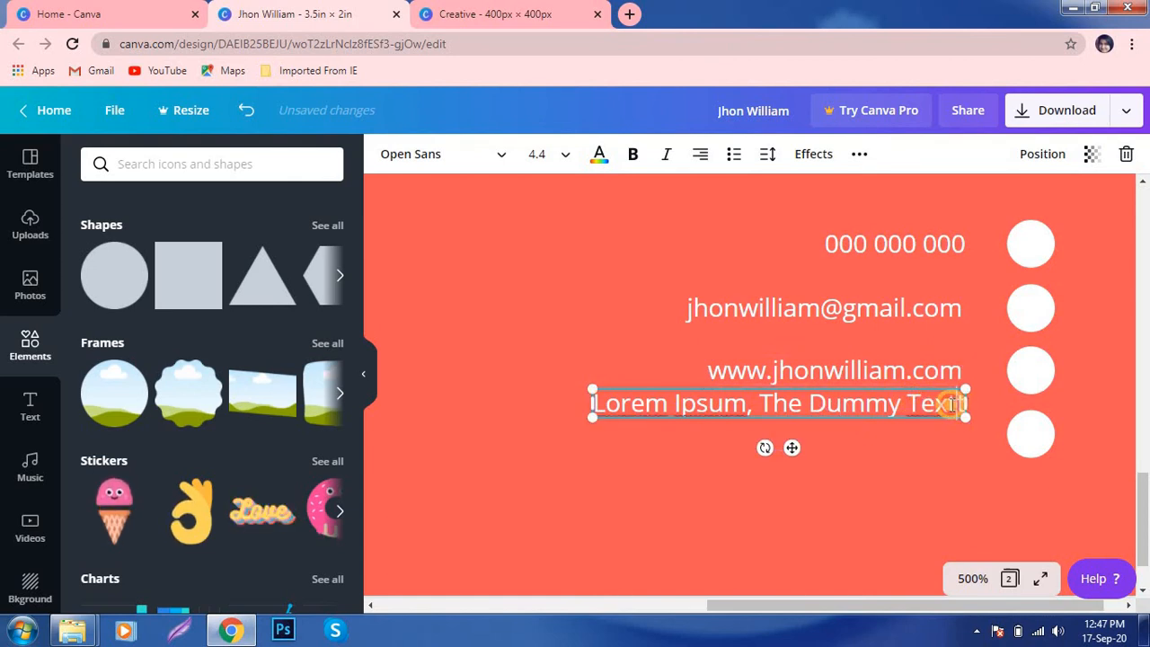
key(BackSpace)
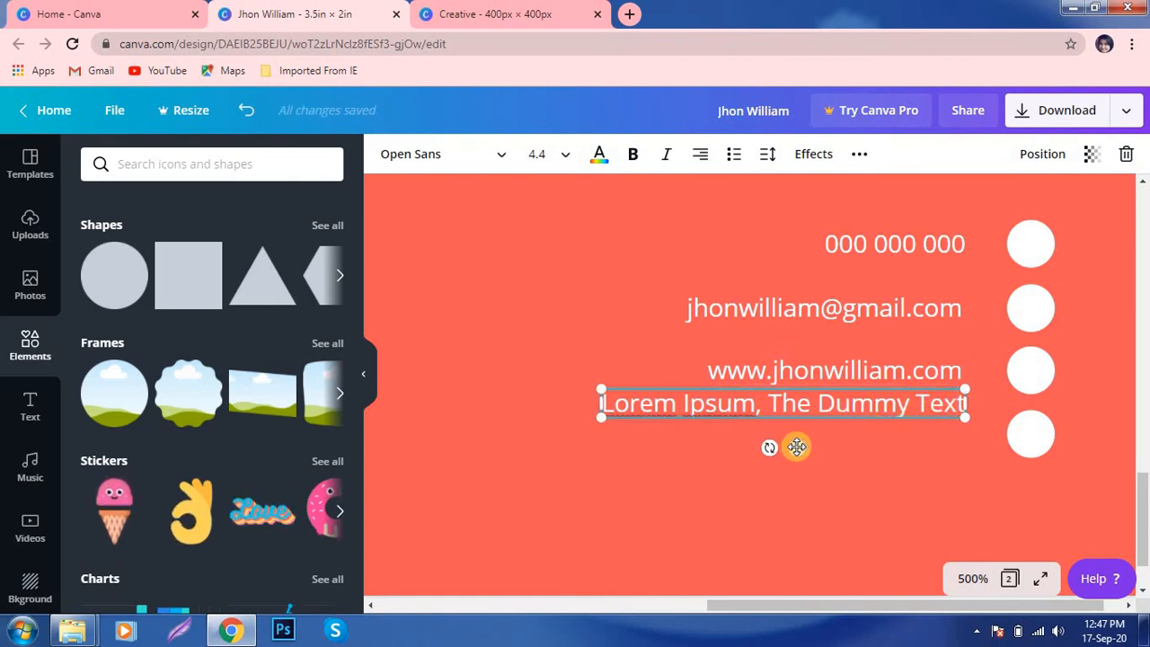
drag(798, 453, 797, 474)
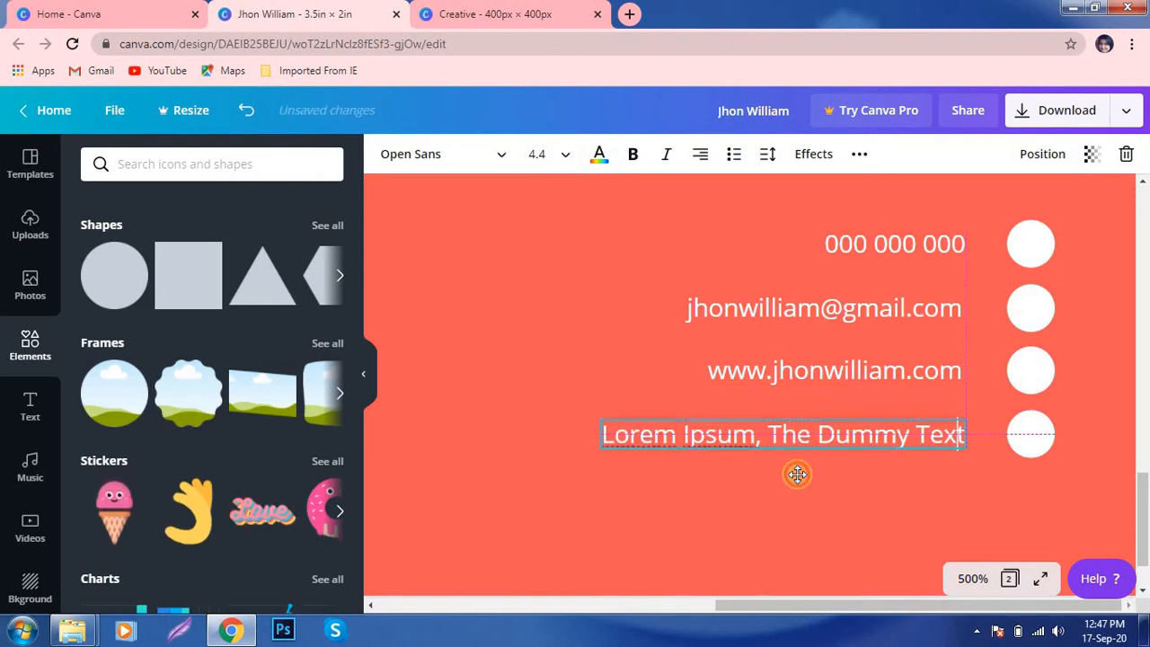
click(732, 496)
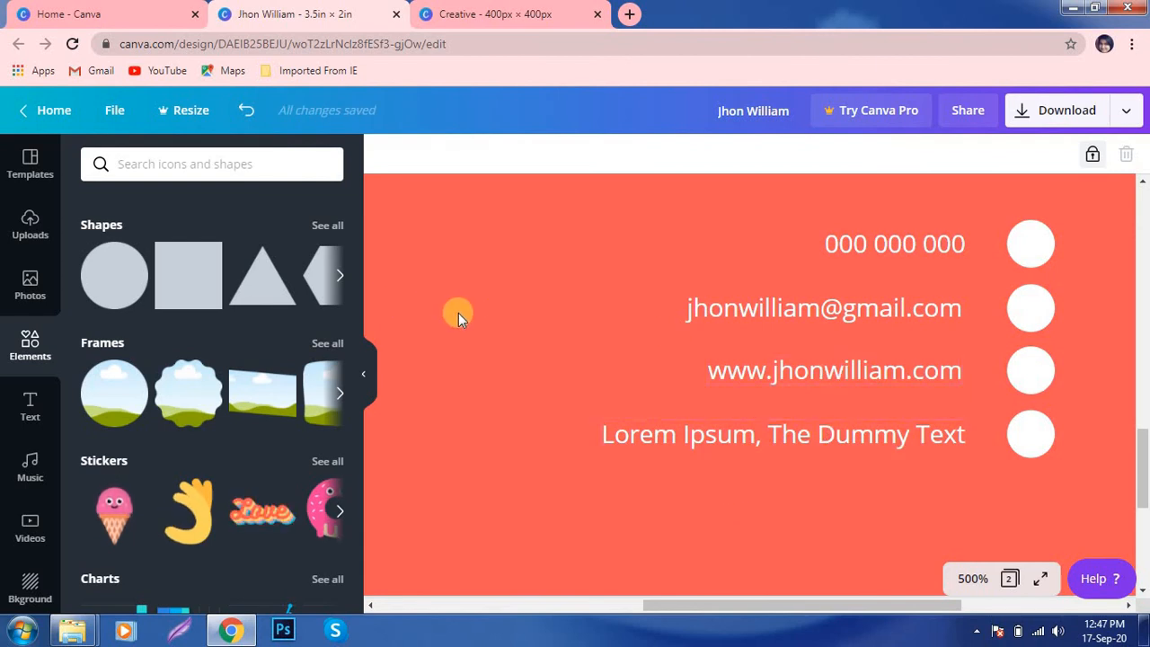
- Search elements for the phone icon and add the green phone graphic to the card
click(198, 163)
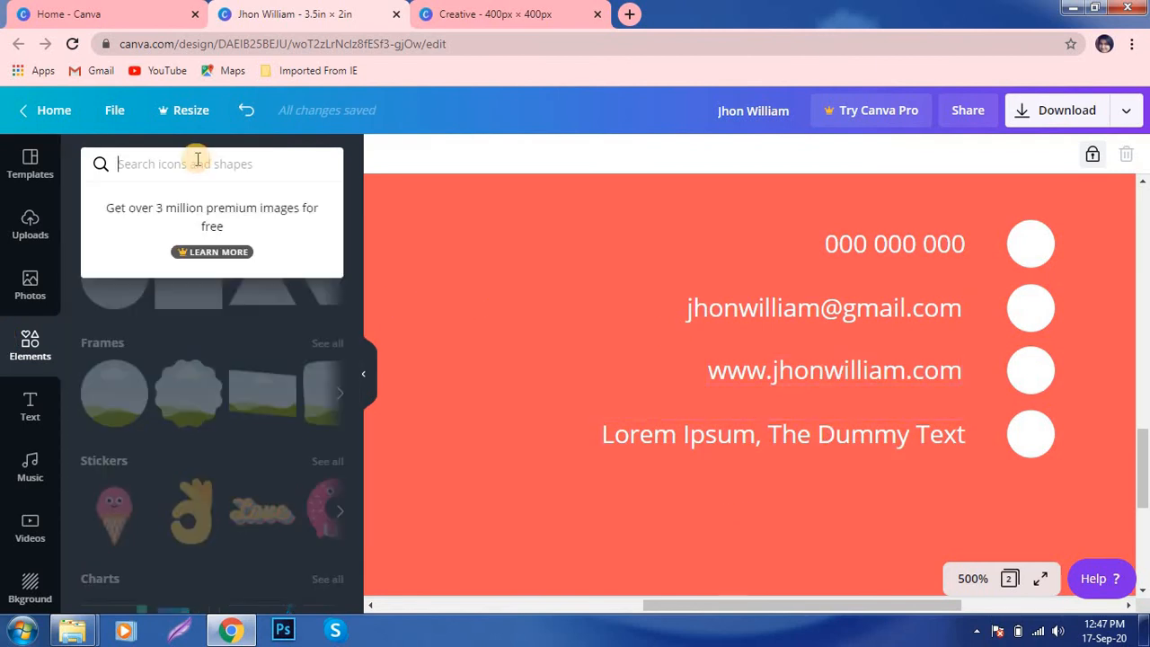
text(ph)
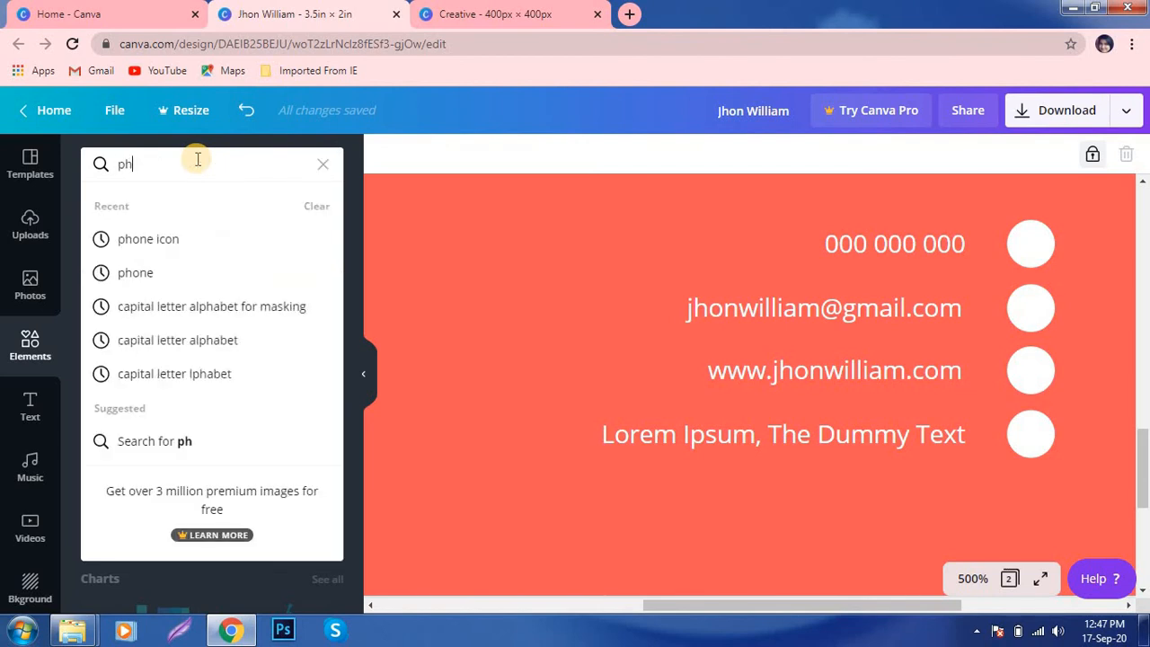
click(186, 237)
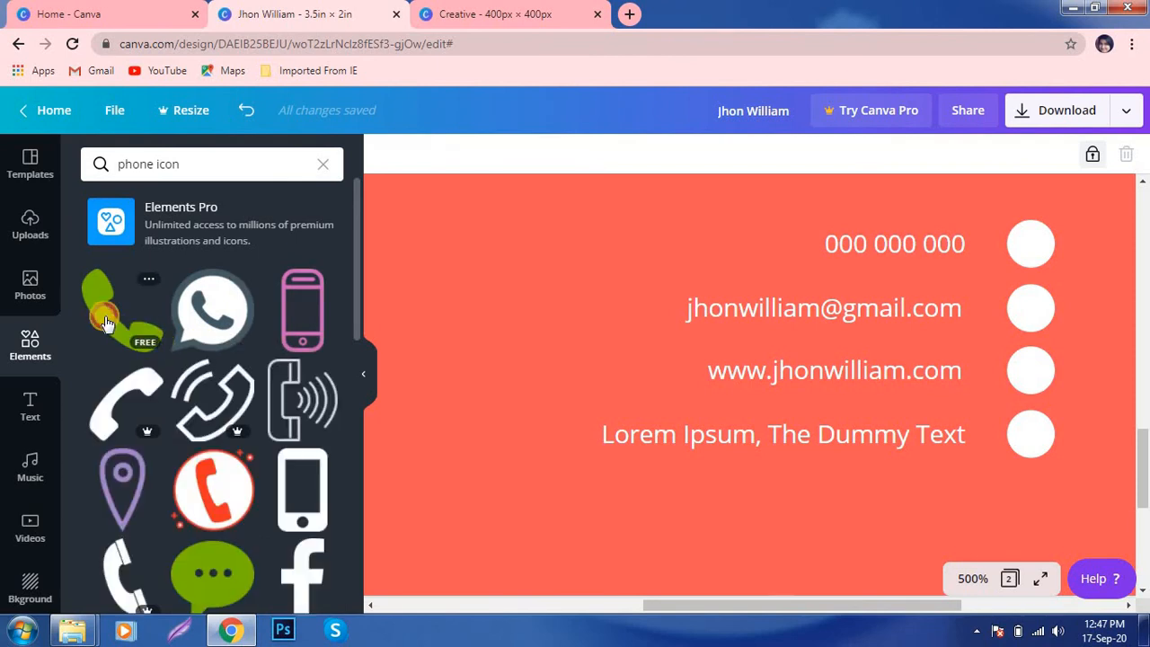
drag(105, 324, 585, 351)
drag(457, 272, 730, 438)
- Rotate the phone icon to 159° and shrink it to a small size
click(387, 154)
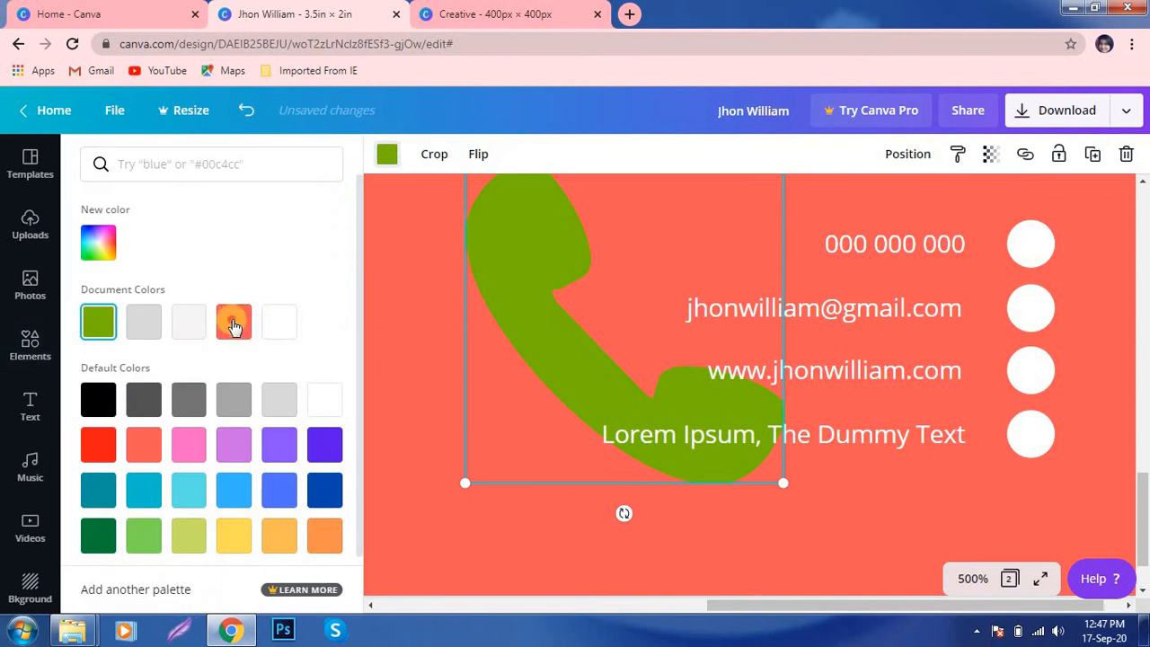
click(233, 323)
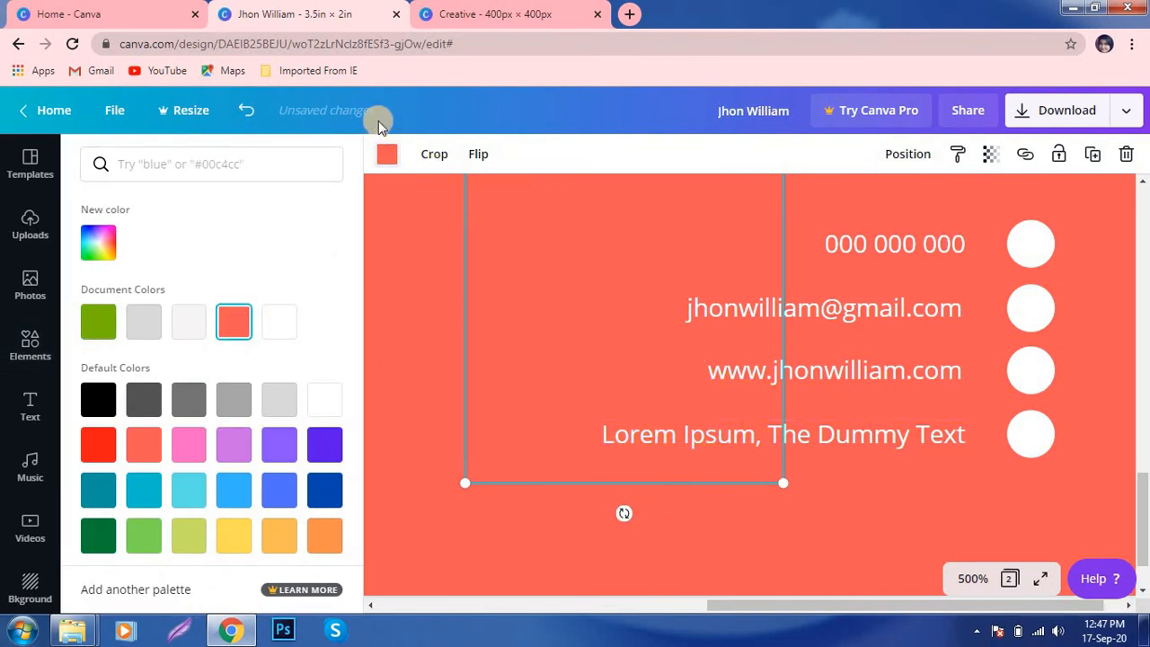
click(191, 321)
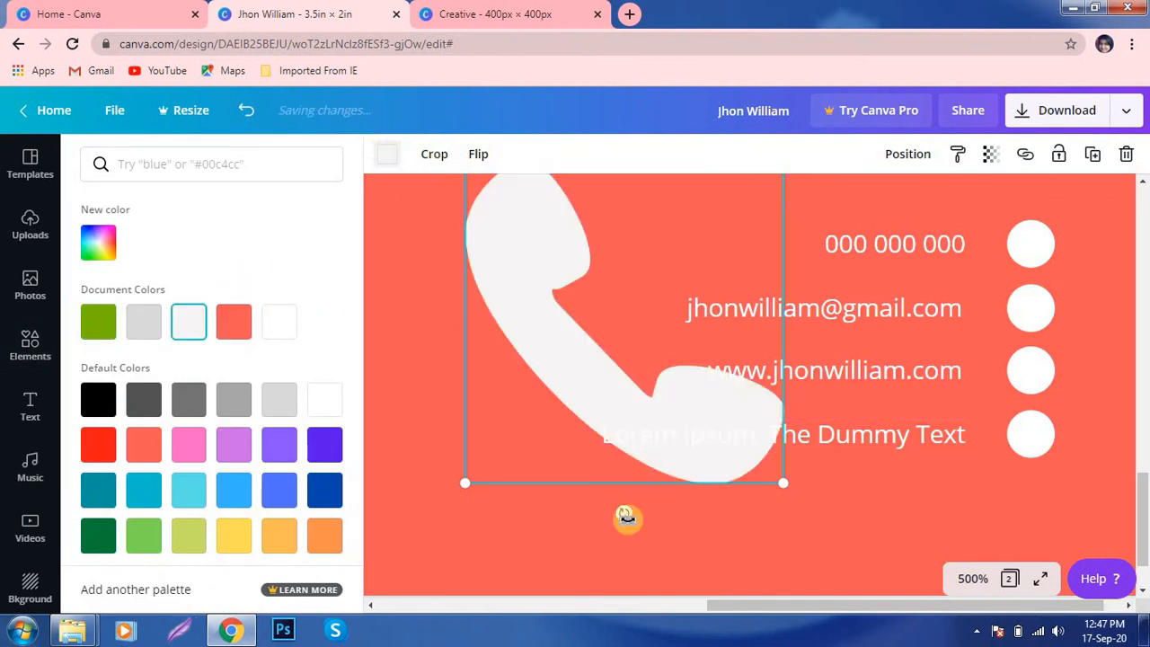
drag(623, 512, 688, 303)
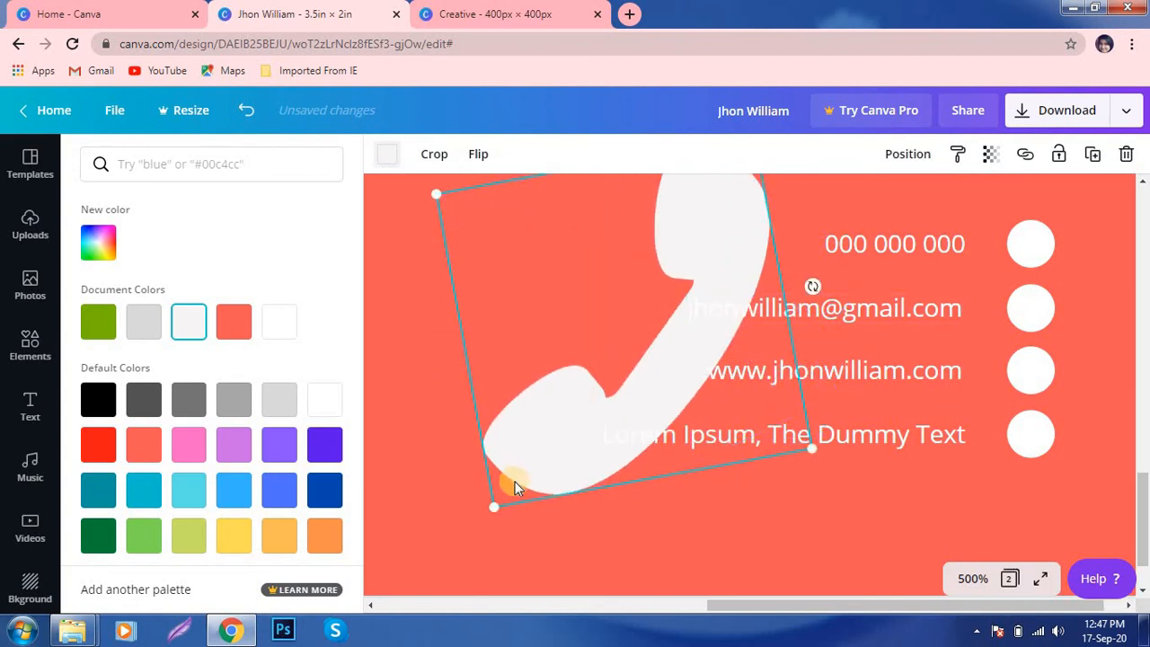
drag(495, 505, 661, 267)
drag(725, 202, 603, 377)
drag(554, 409, 632, 301)
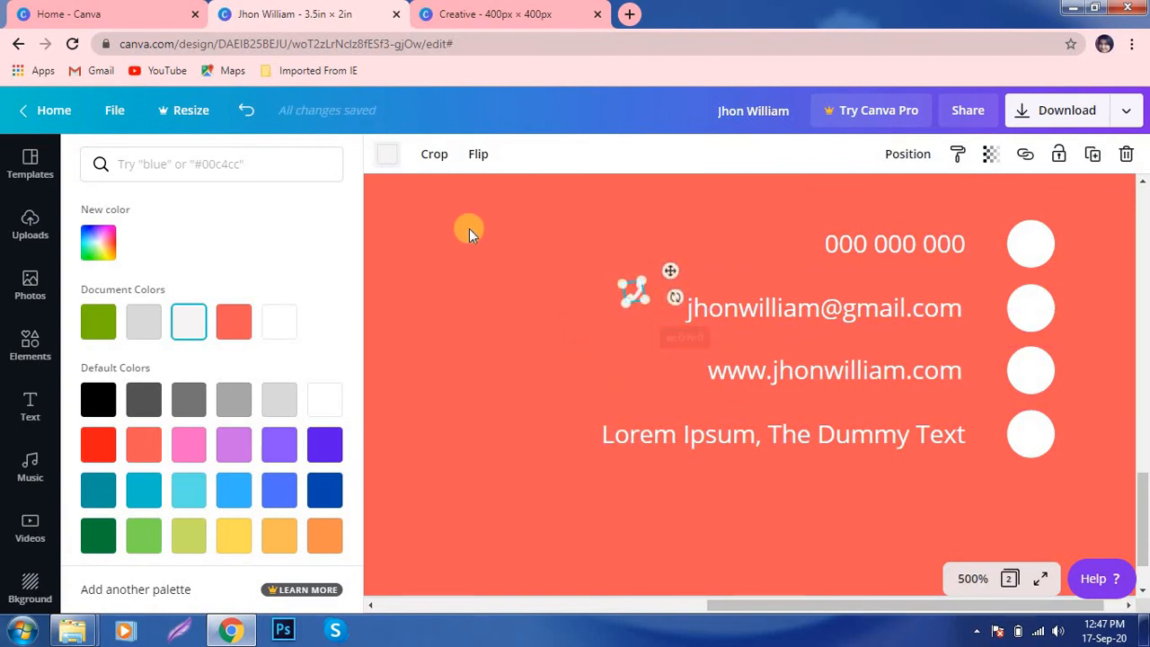
- Make the small phone icon coral and centre it inside the first white circle
click(234, 321)
drag(671, 277, 1073, 228)
click(1093, 348)
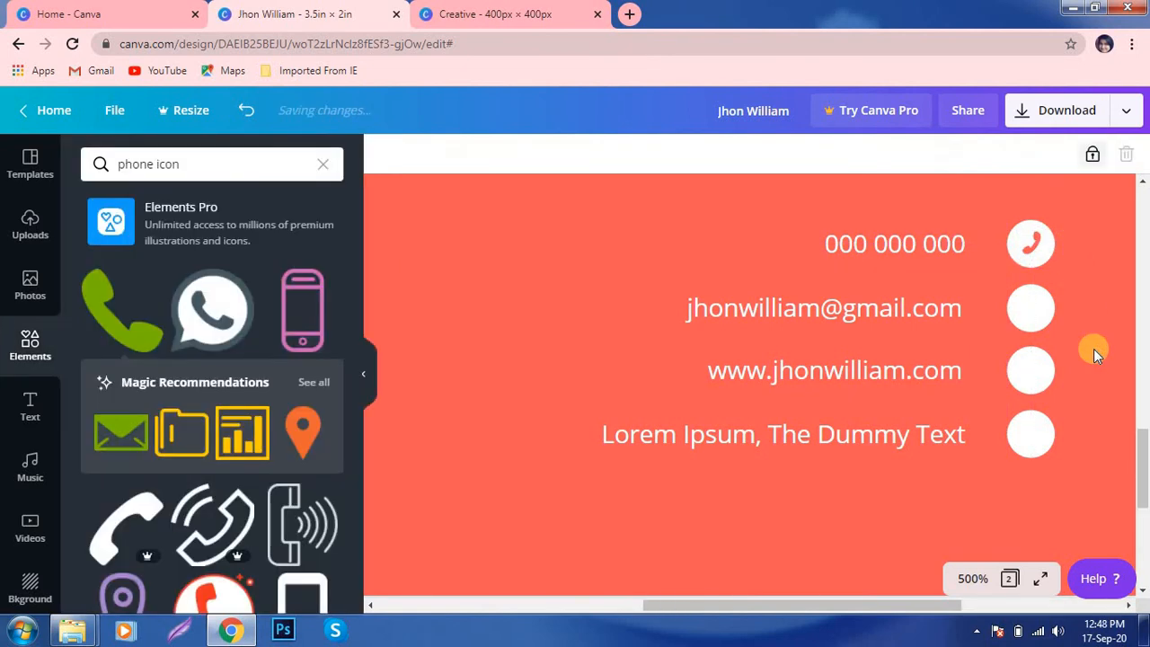
click(1030, 247)
drag(1030, 245, 1035, 244)
click(581, 258)
- Drop the green envelope icon into the second white circle, recolour it coral and centre it
drag(121, 431, 1039, 353)
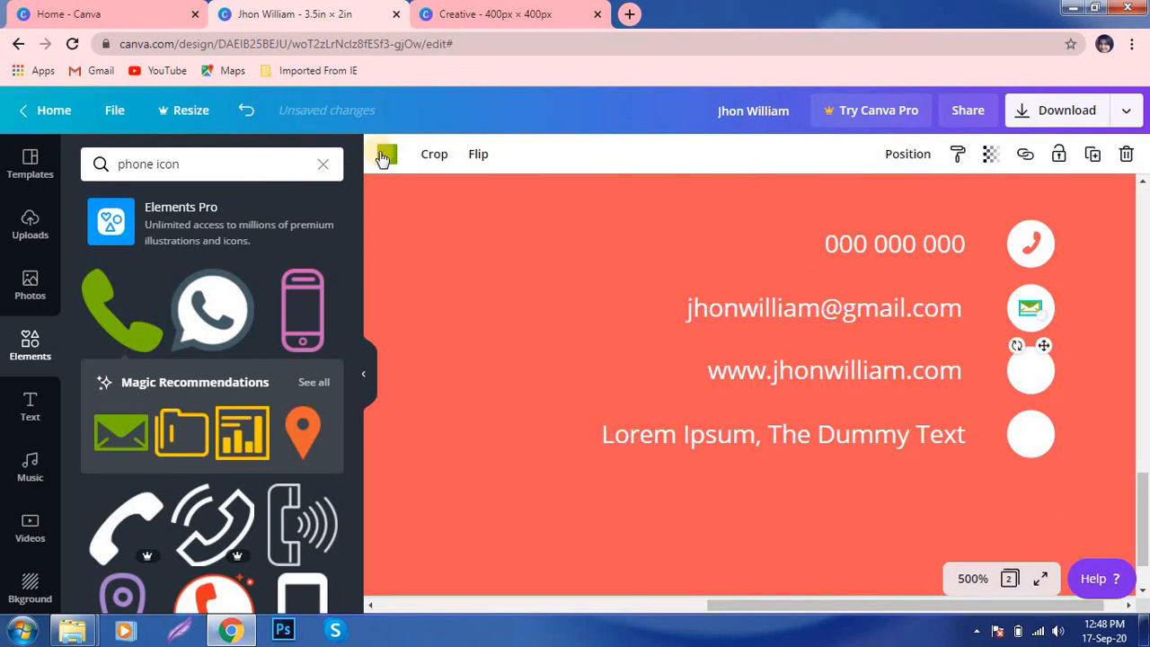
click(386, 153)
click(240, 328)
click(569, 318)
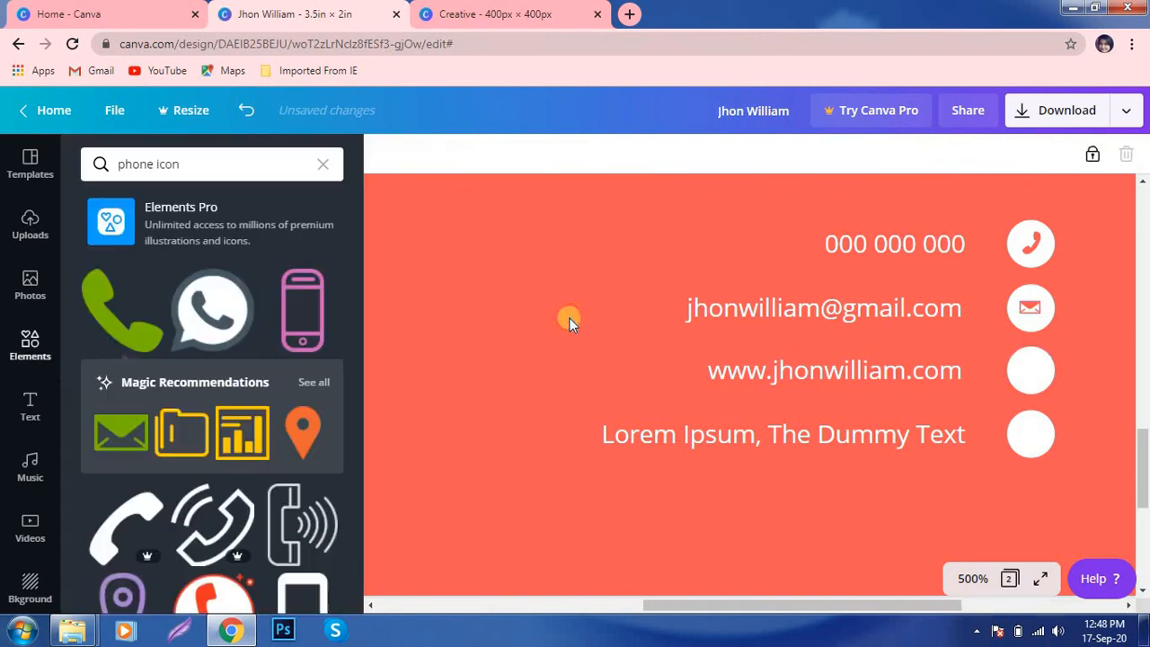
click(1030, 305)
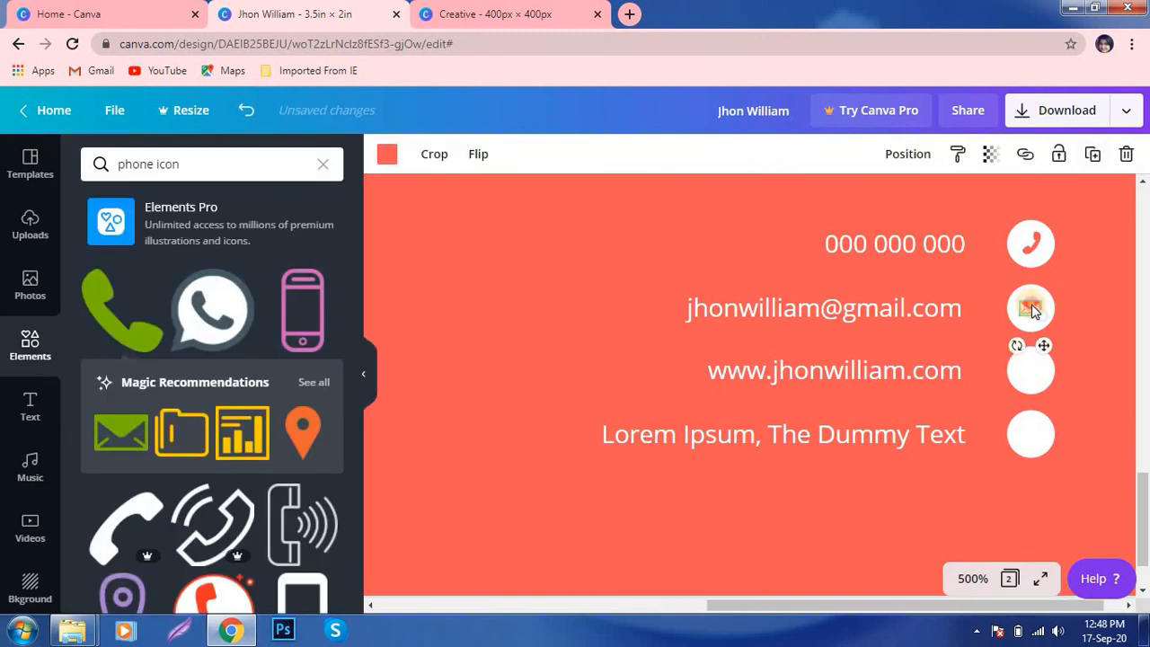
drag(1030, 305, 1032, 307)
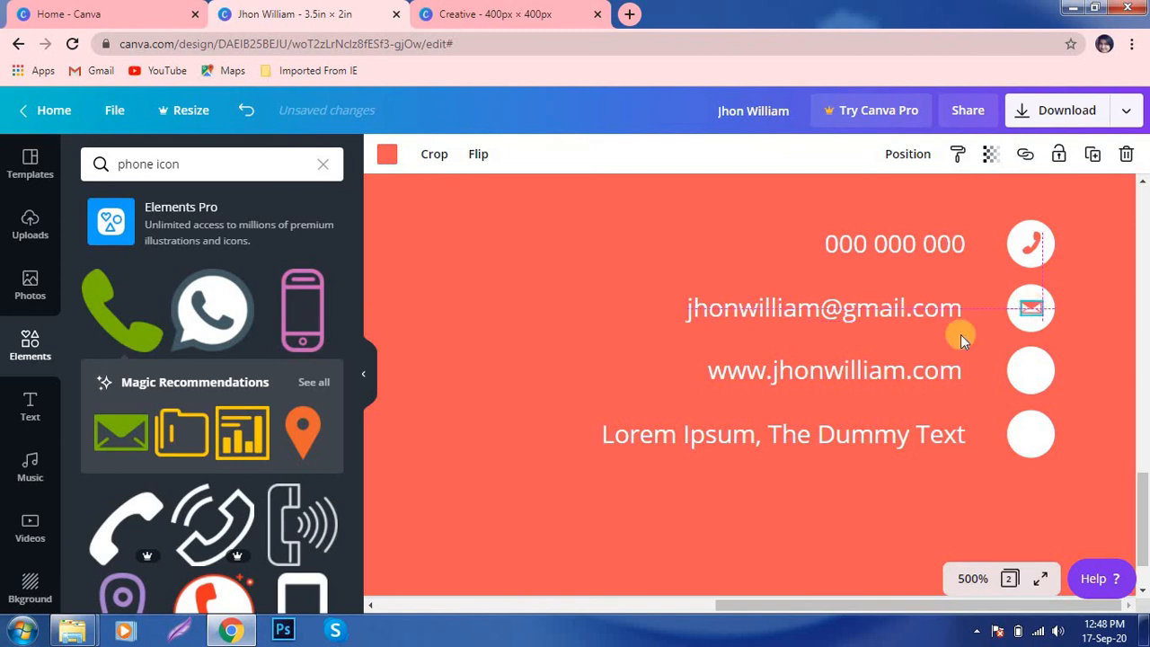
click(602, 330)
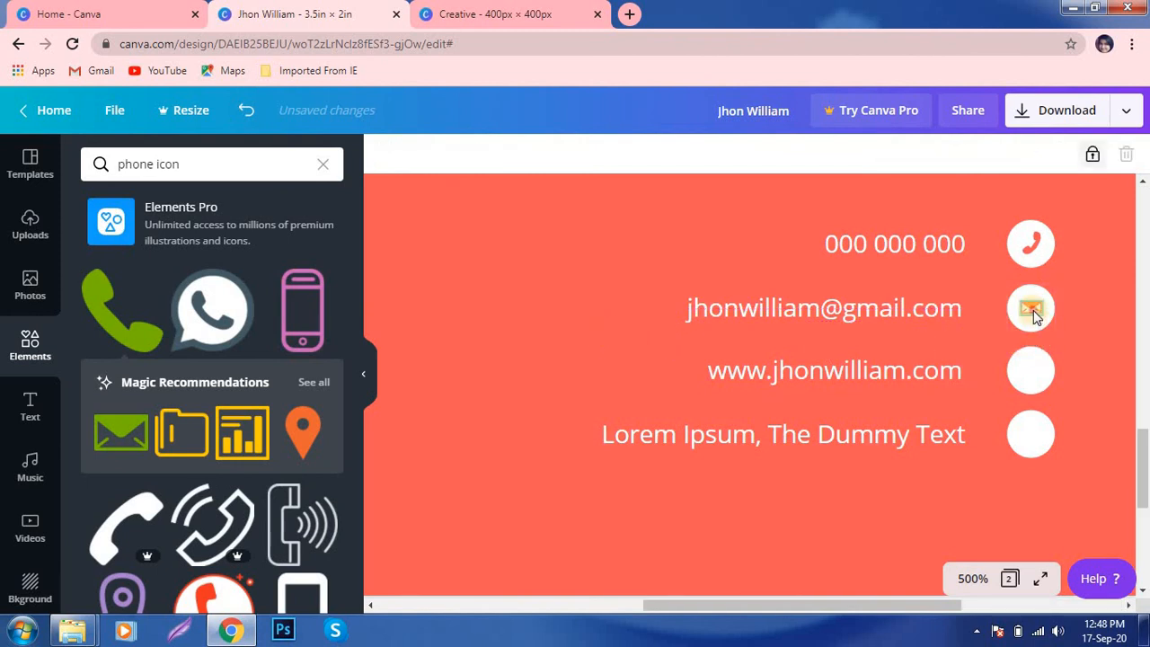
mouse_move(1030, 308)
mouse_down()
mouse_move(1037, 342)
mouse_move(1029, 309)
mouse_up()
click(602, 339)
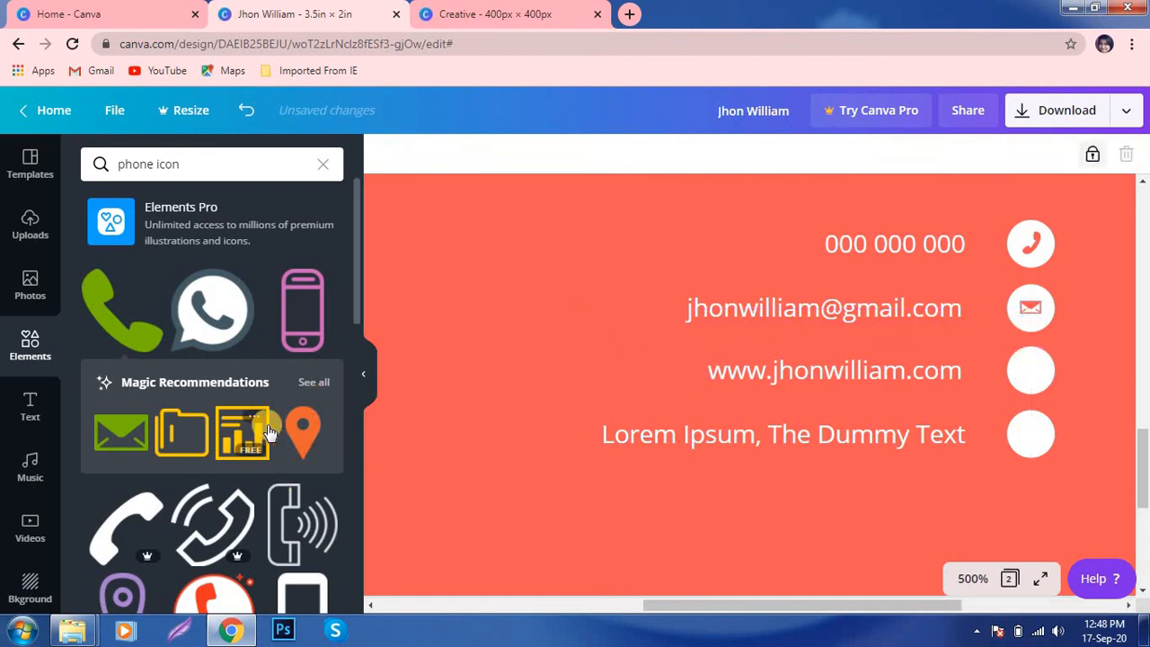
- Add a tiny location pin to the address line's circle and colour it coral
click(303, 432)
drag(434, 242, 563, 342)
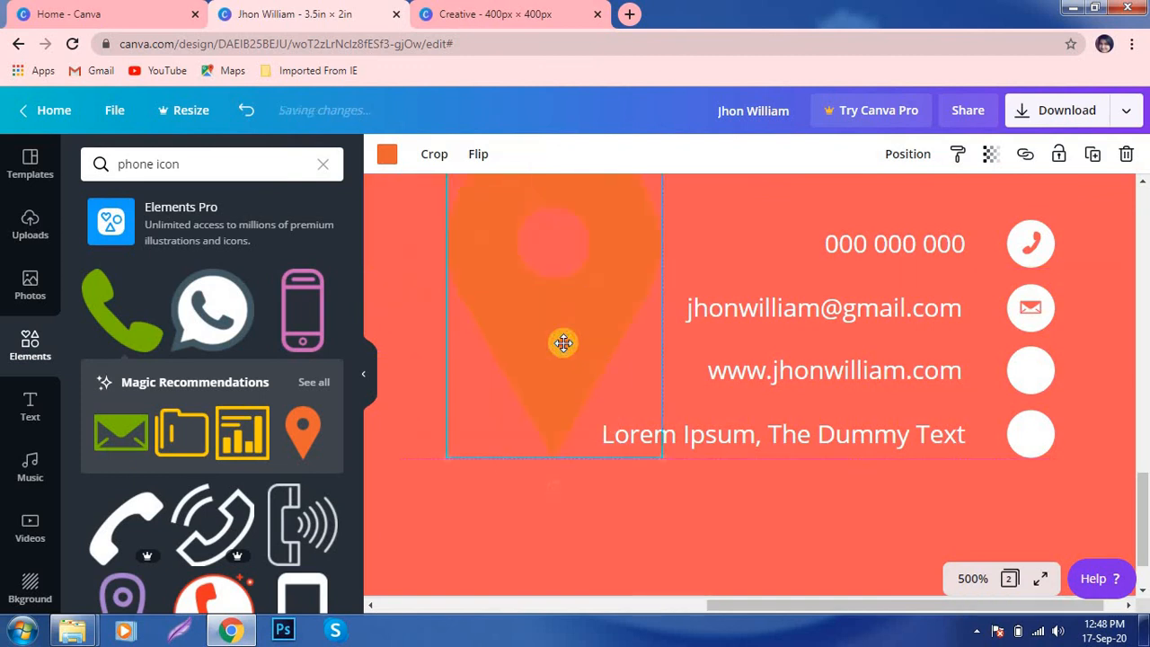
drag(518, 283, 542, 393)
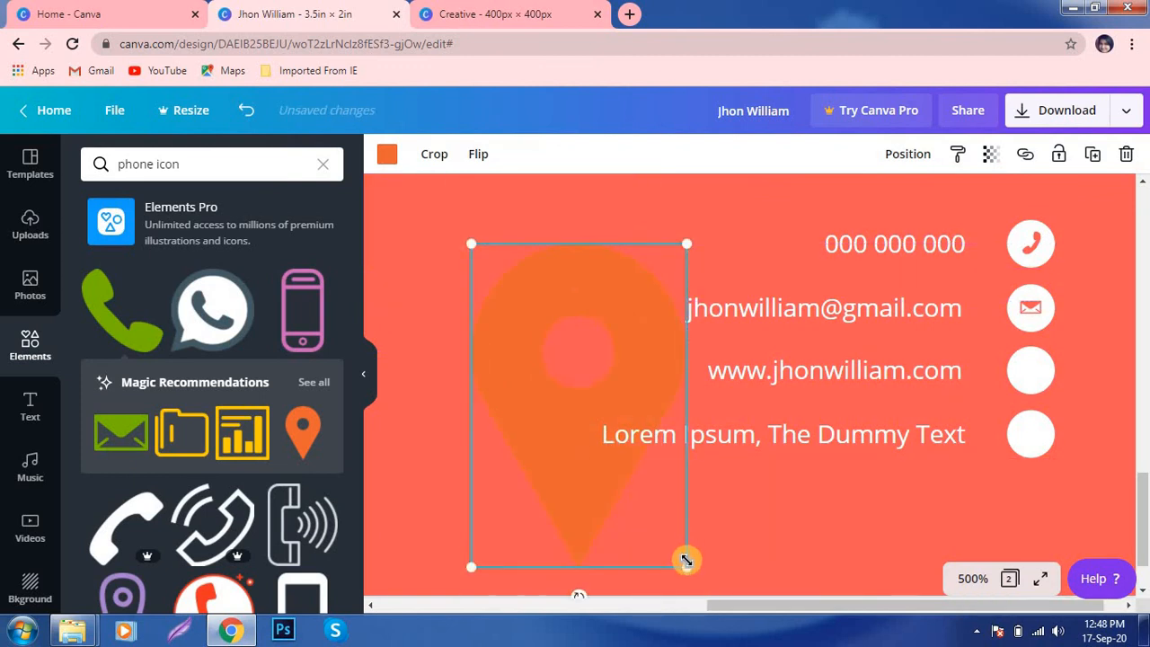
drag(686, 560, 504, 252)
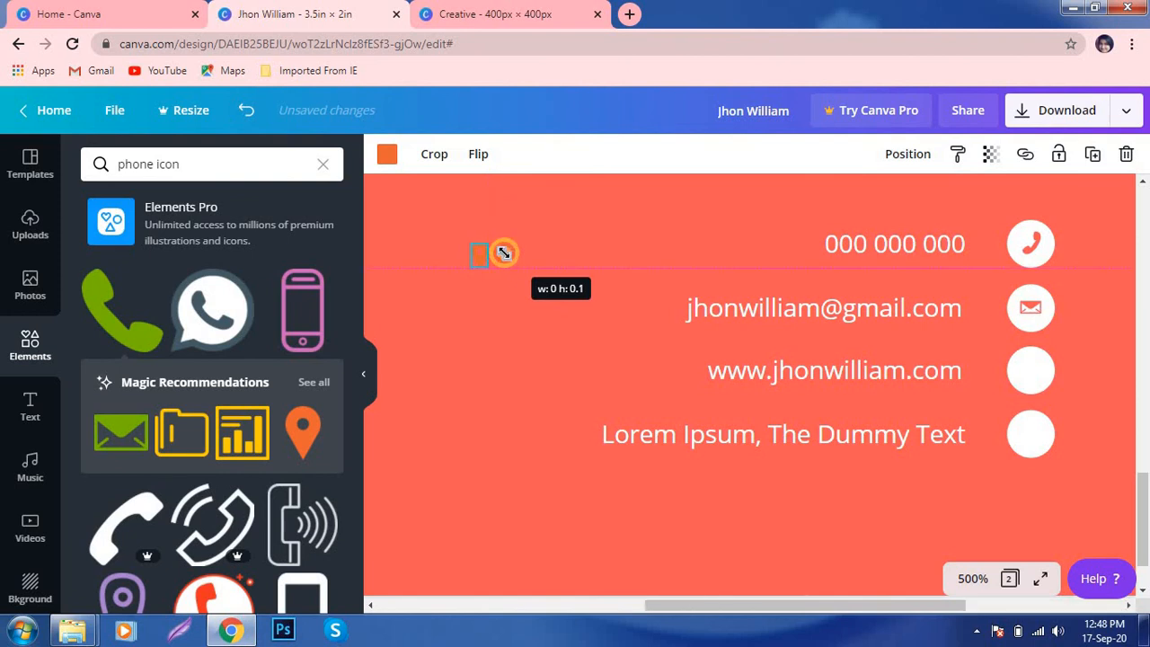
drag(488, 308, 1036, 475)
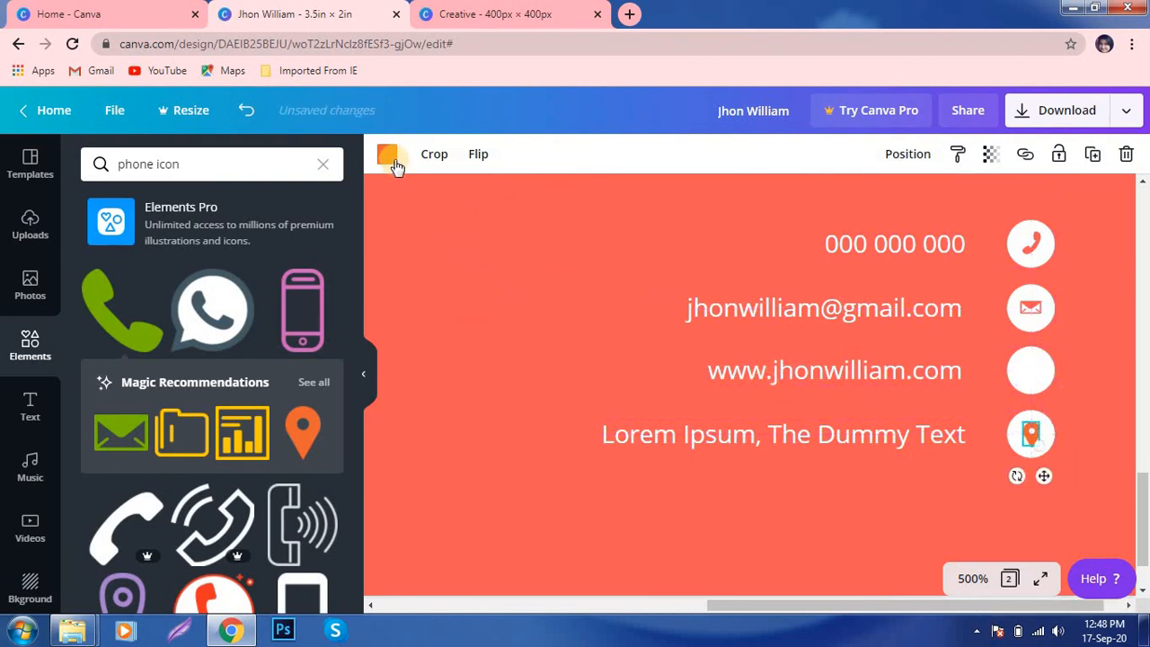
click(388, 155)
click(231, 318)
click(501, 309)
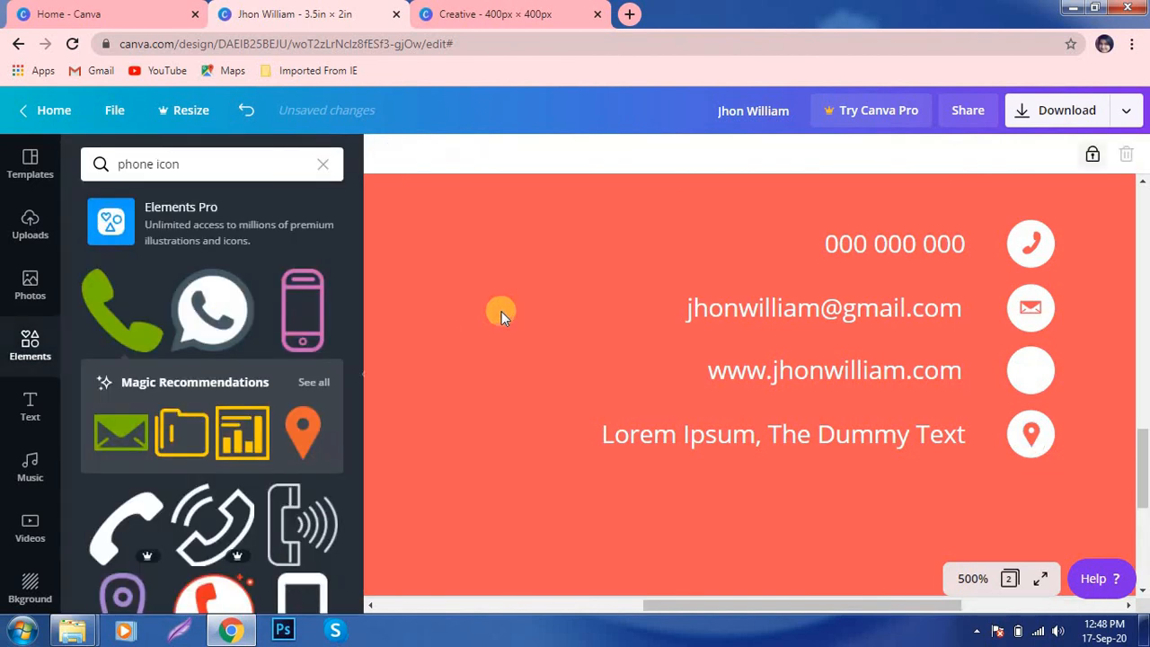
- Add a globe from the recommended icons, colour it coral and place it in the website circle
click(314, 385)
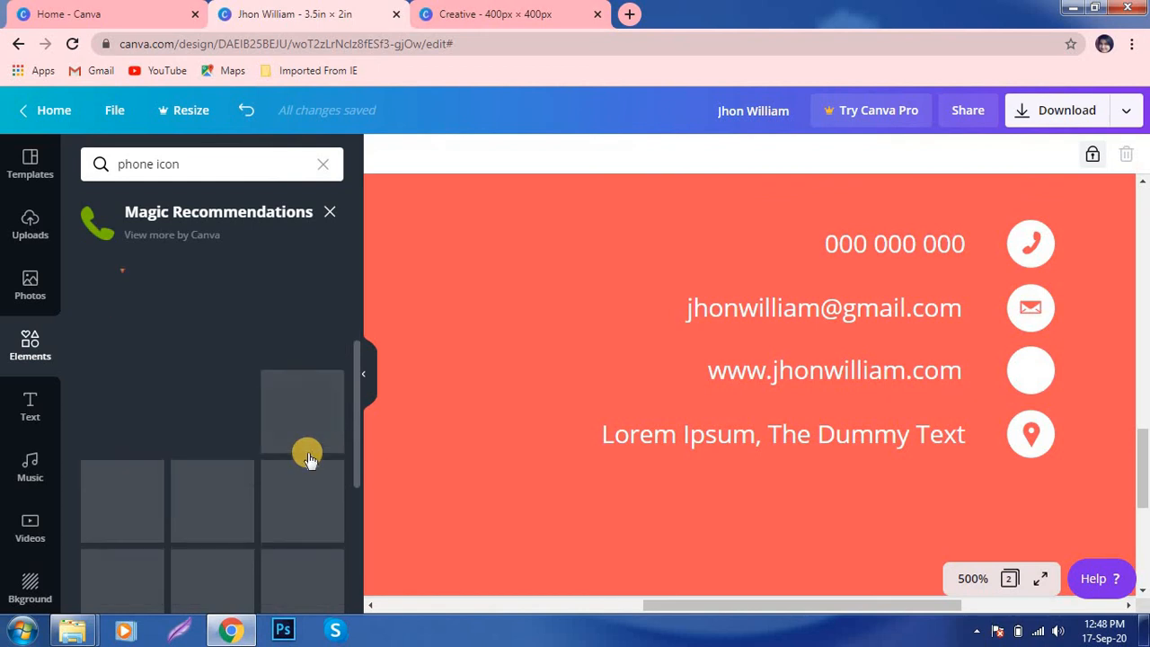
click(296, 514)
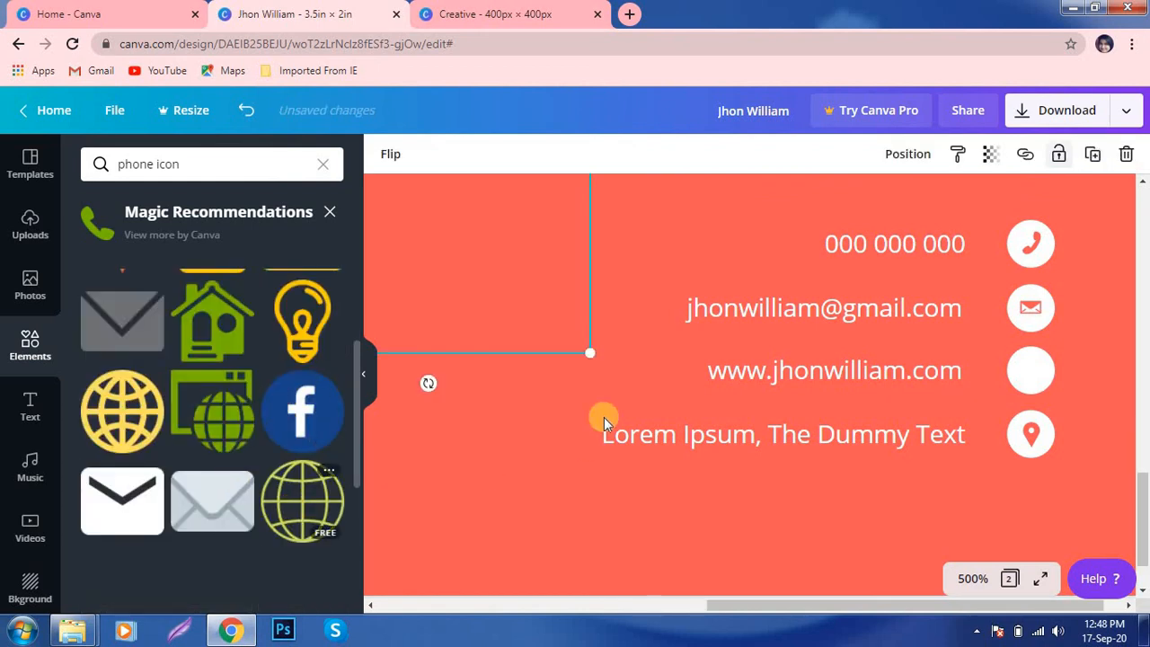
drag(555, 286, 467, 232)
click(386, 154)
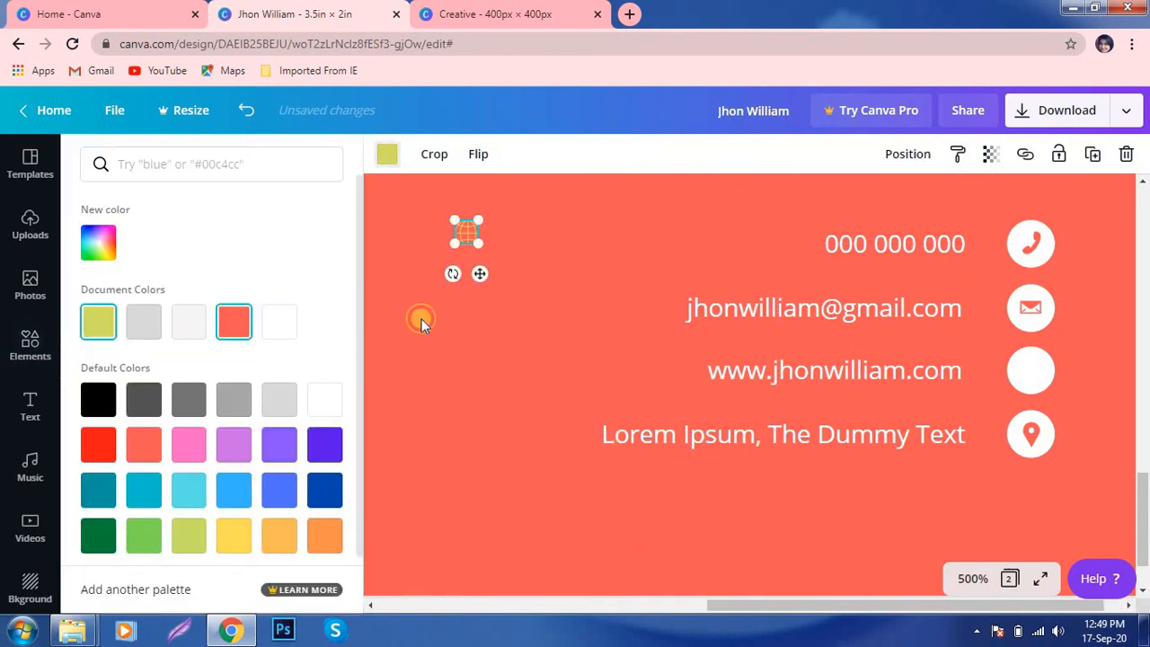
drag(479, 274, 1042, 412)
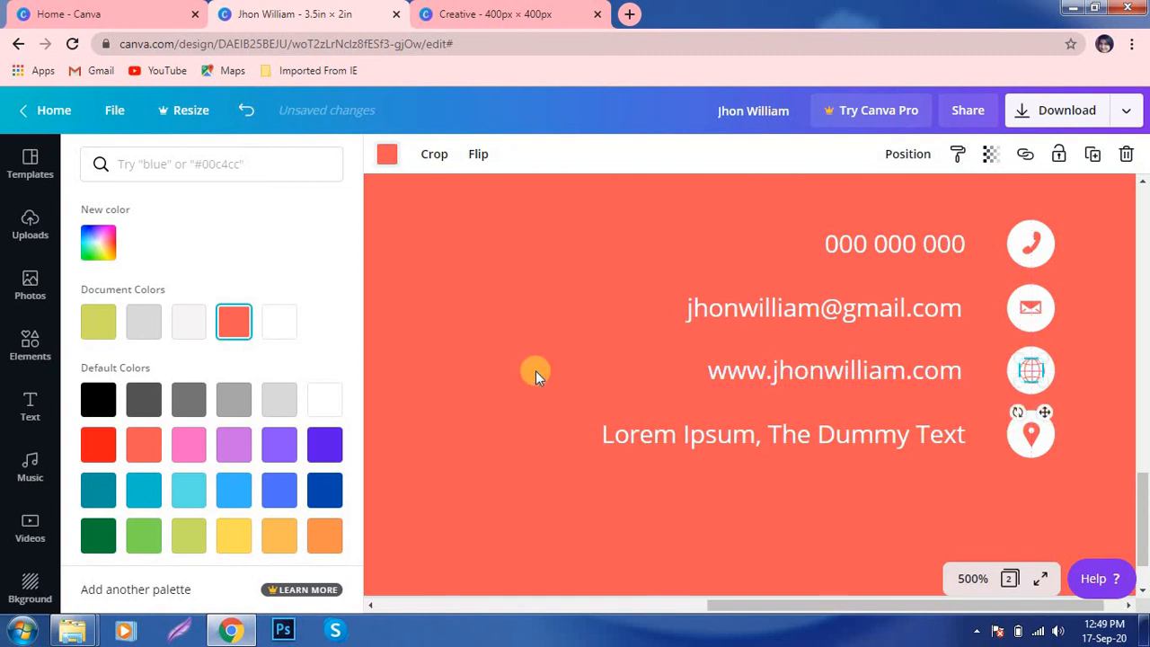
click(535, 370)
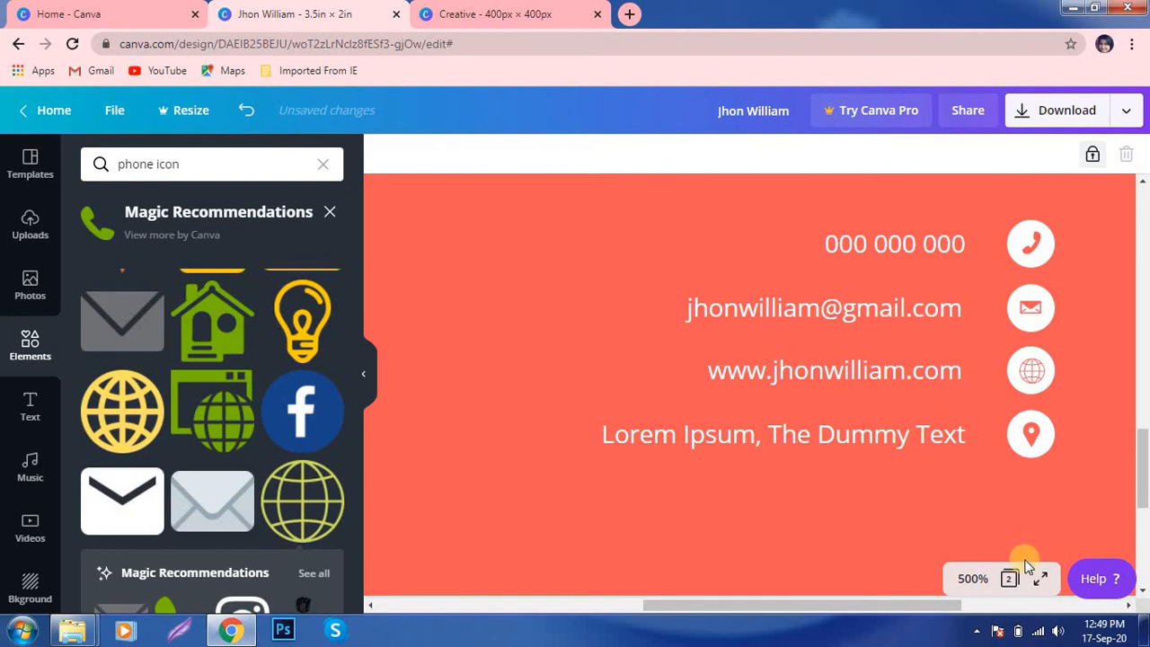
click(972, 579)
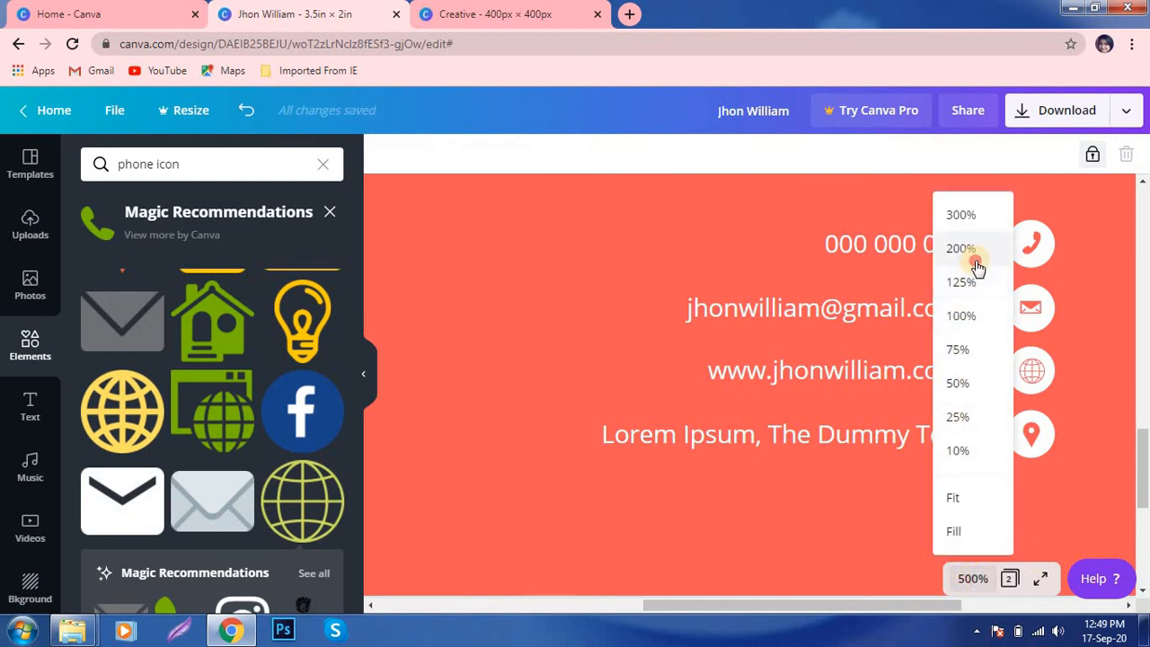
- At 200% zoom, group the four contact lines with their icons and raise the block slightly
click(970, 249)
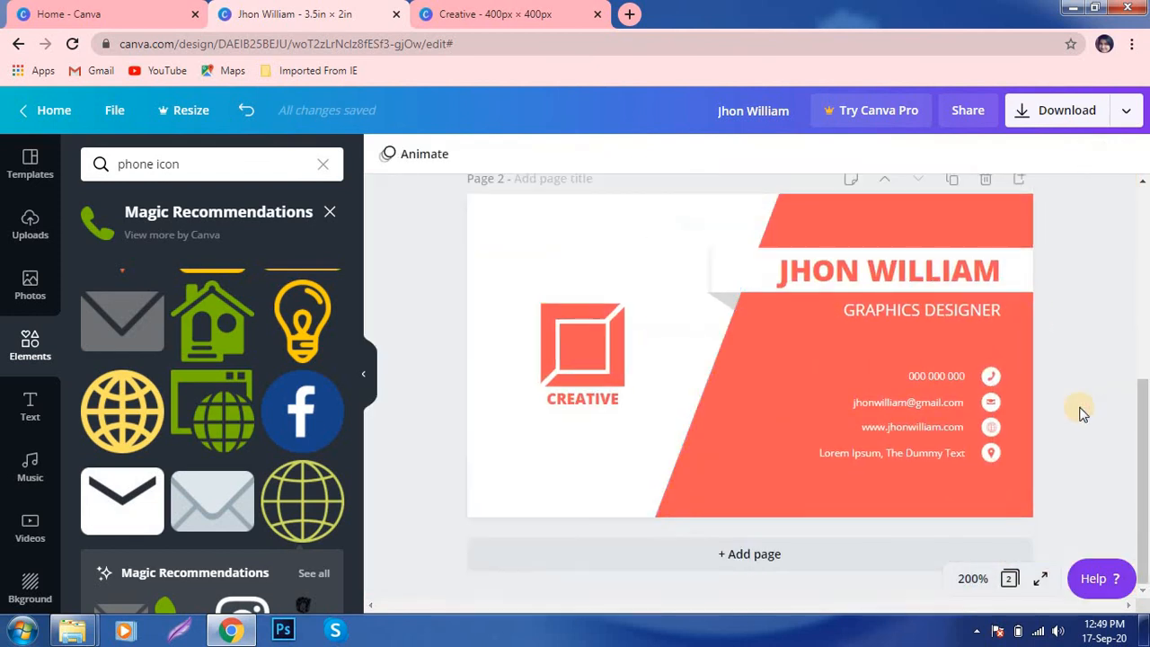
click(957, 380)
drag(757, 344, 1020, 491)
key(ctrl+g)
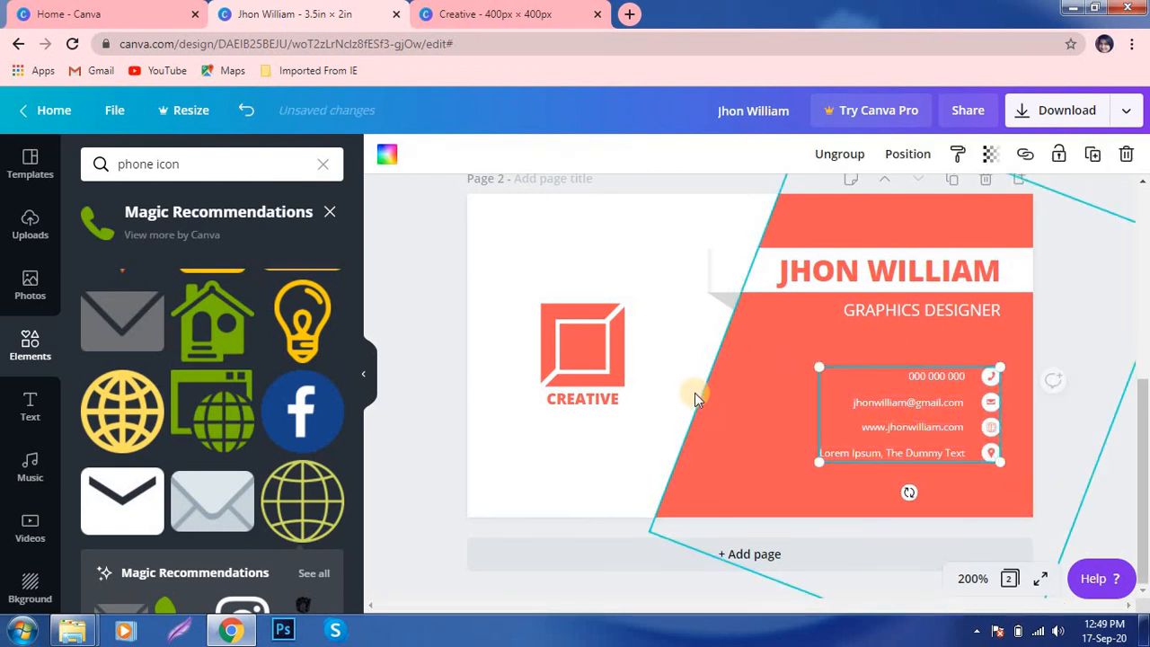
click(680, 362)
click(944, 388)
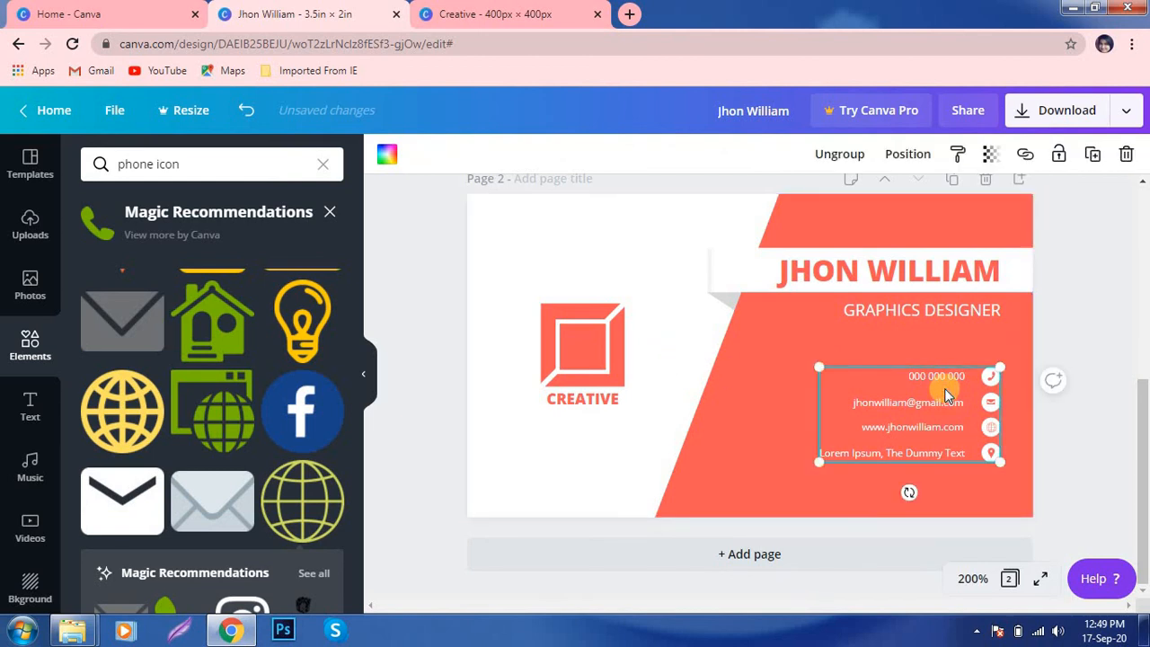
drag(943, 388, 946, 376)
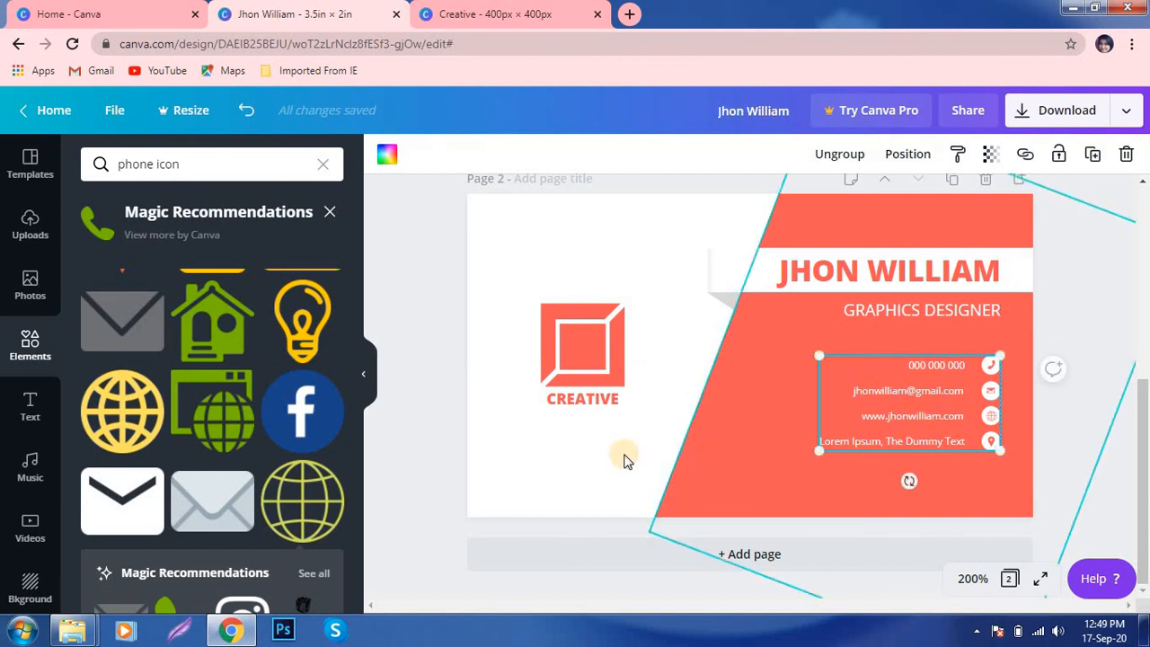
click(619, 455)
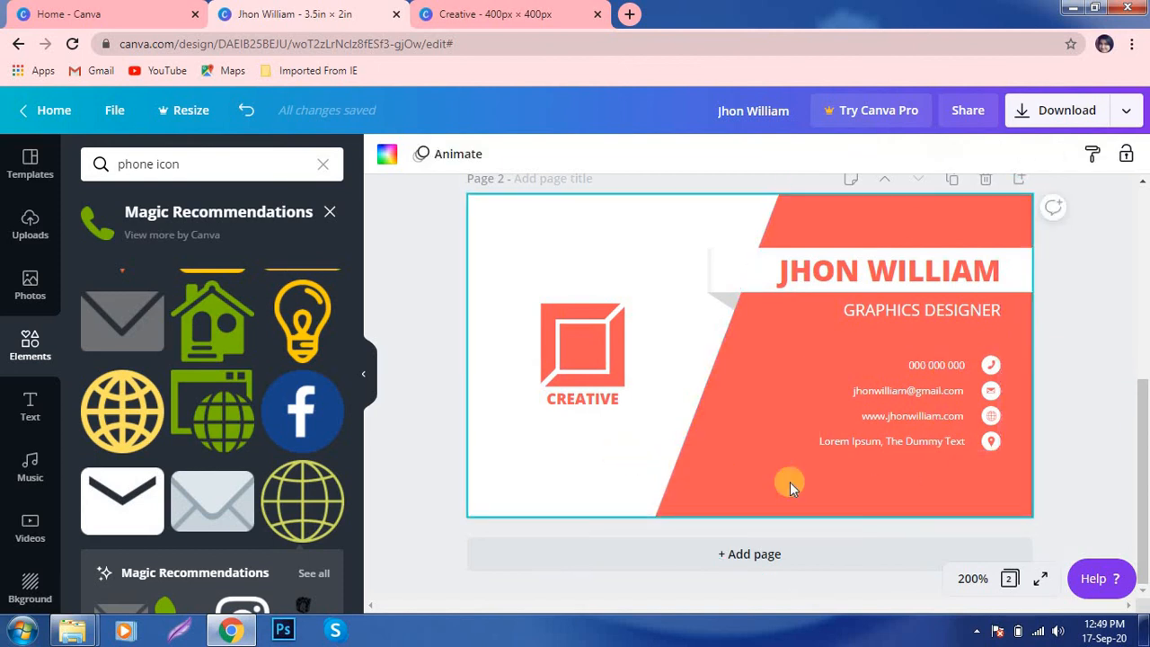
click(1098, 408)
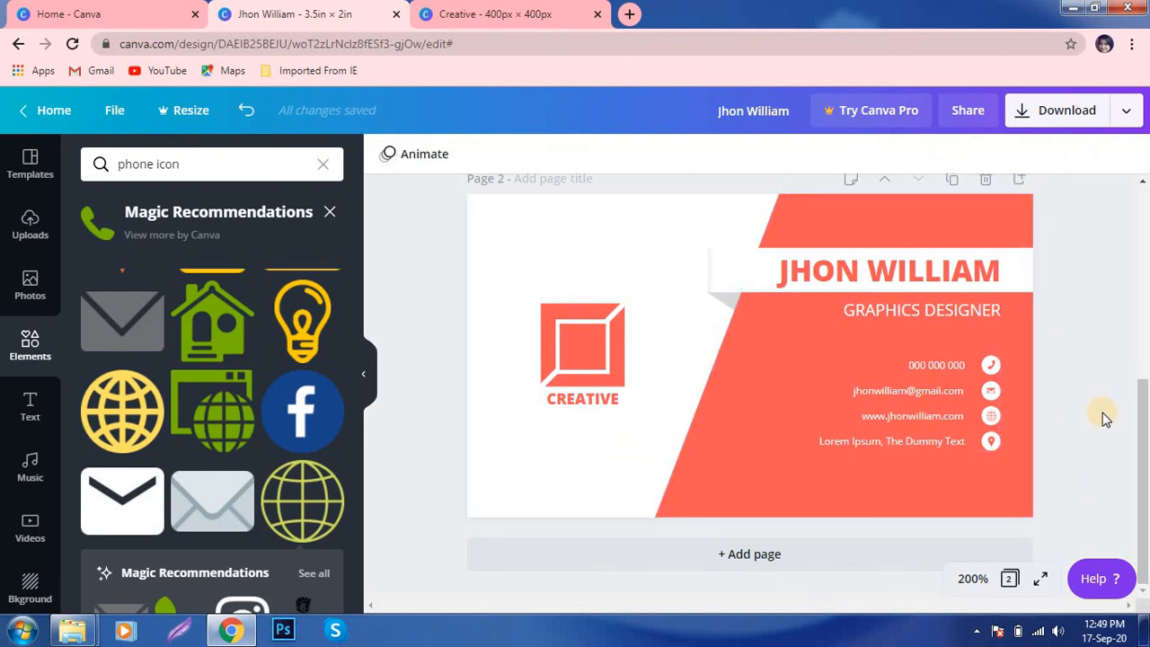
scroll(1049, 441, up, 4)
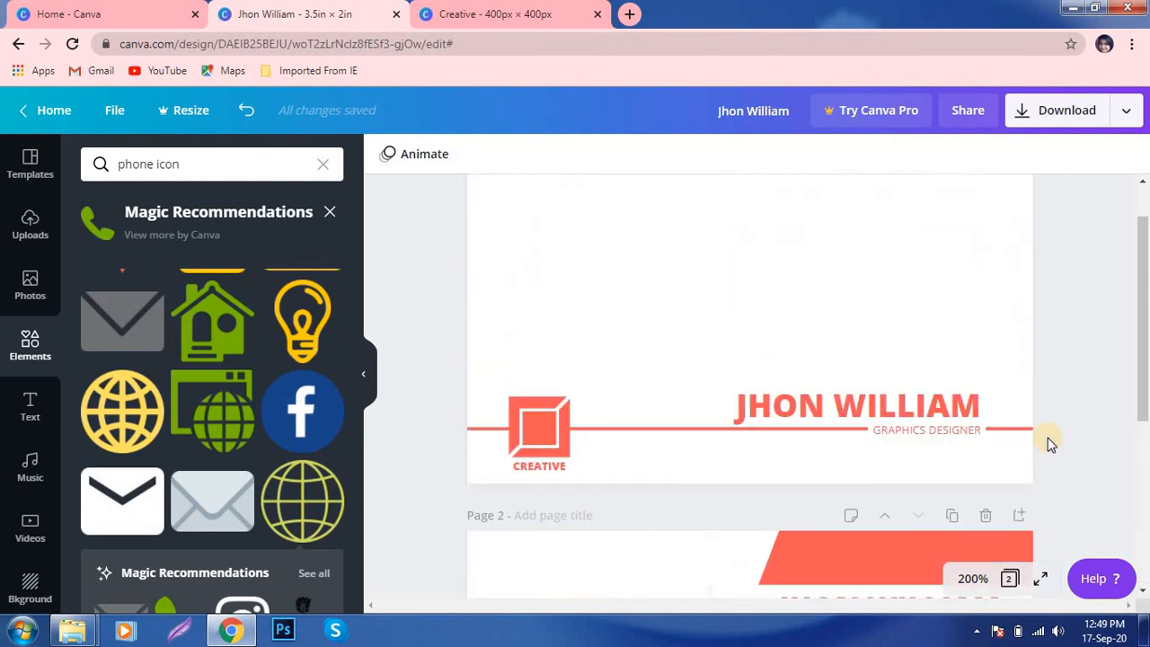
scroll(1049, 442, down, 3)
scroll(1051, 444, down, 1)
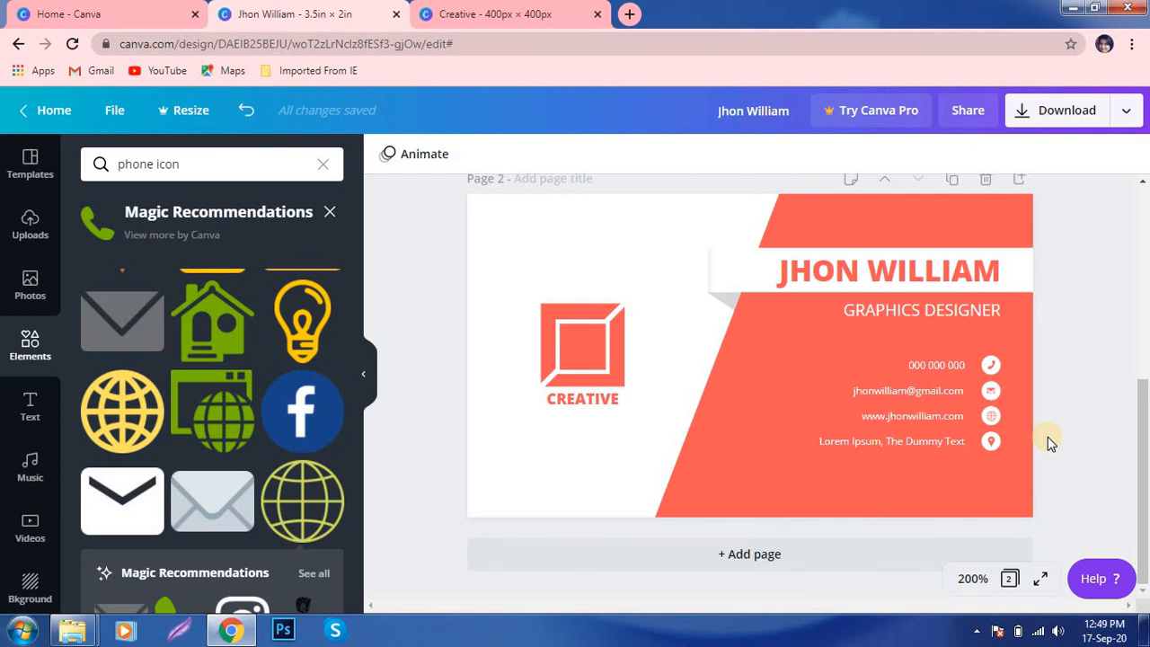
scroll(1050, 440, up, 5)
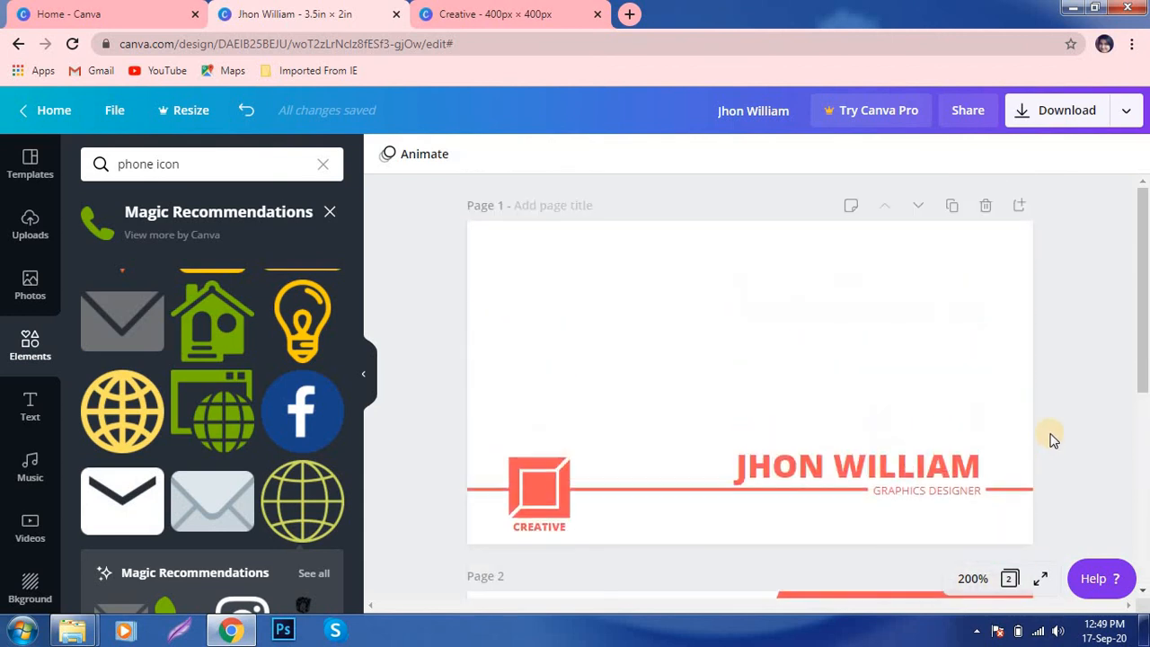
scroll(1056, 438, down, 2)
scroll(1057, 438, down, 1)
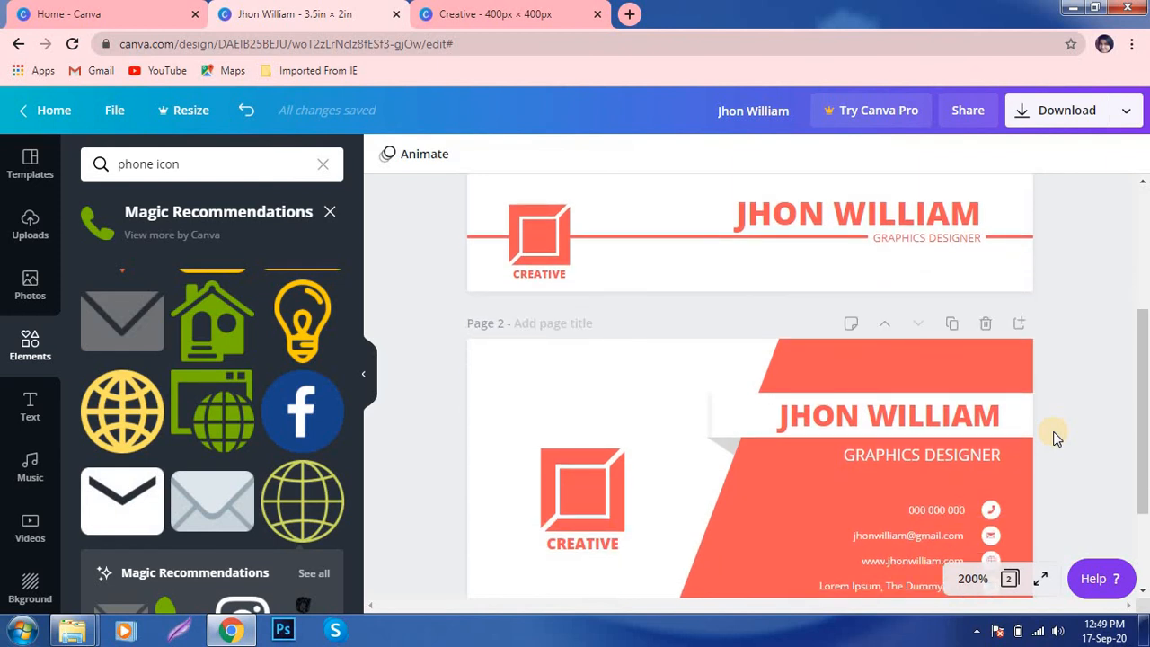
scroll(1056, 439, down, 2)
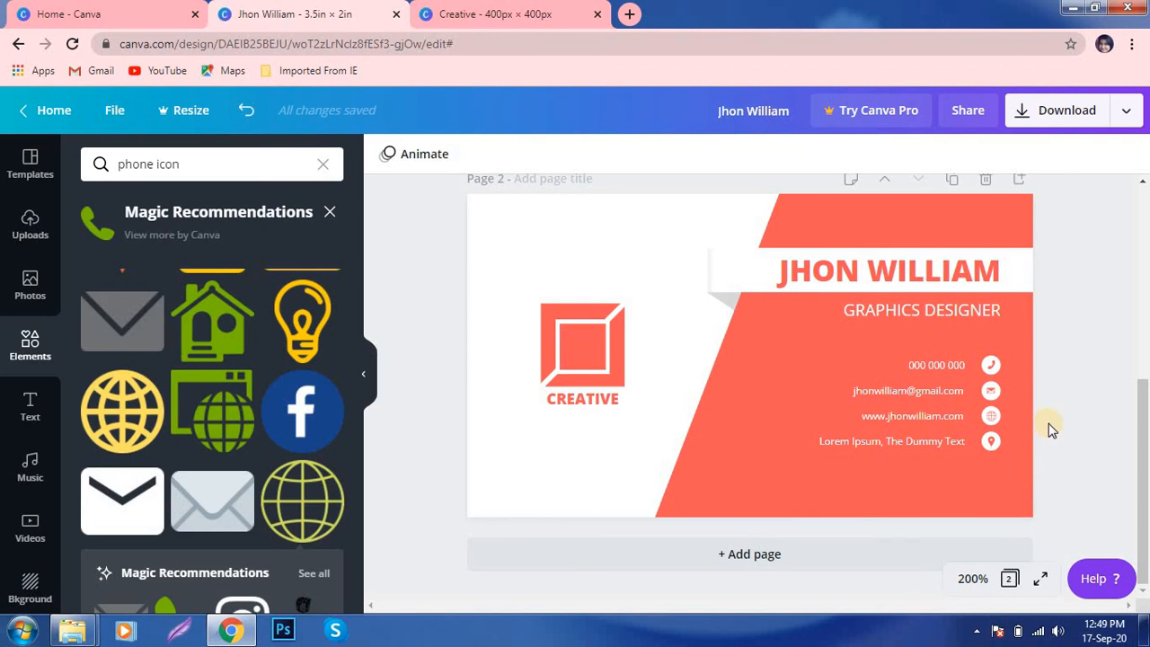
scroll(1051, 429, up, 2)
scroll(1052, 429, up, 3)
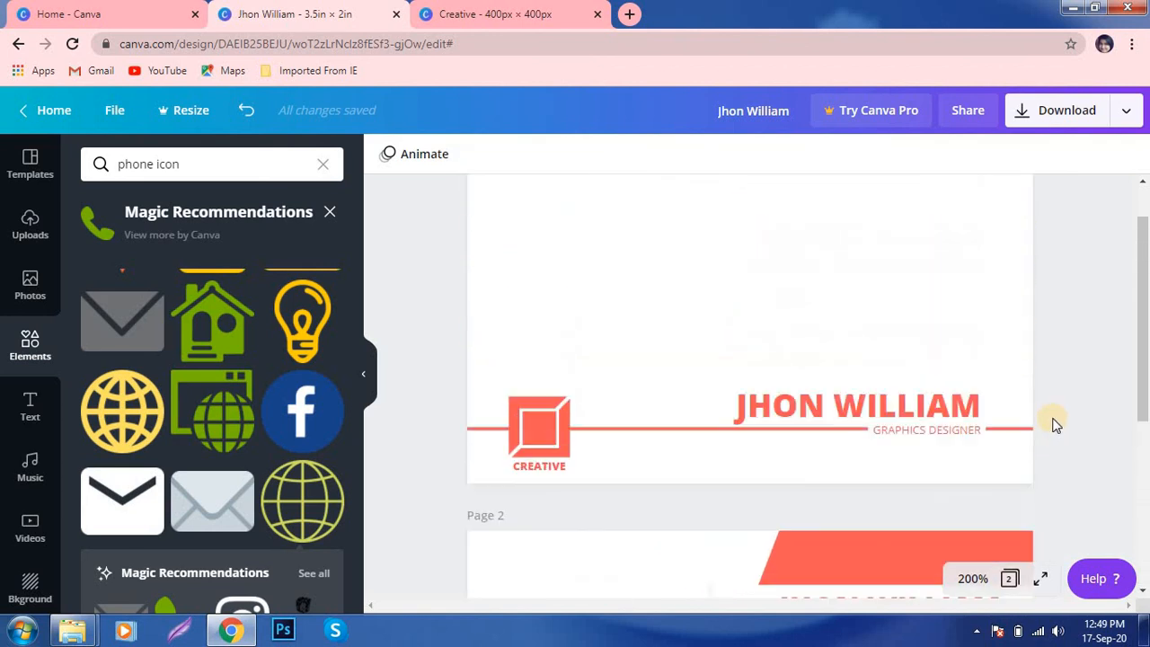
scroll(1056, 424, down, 5)
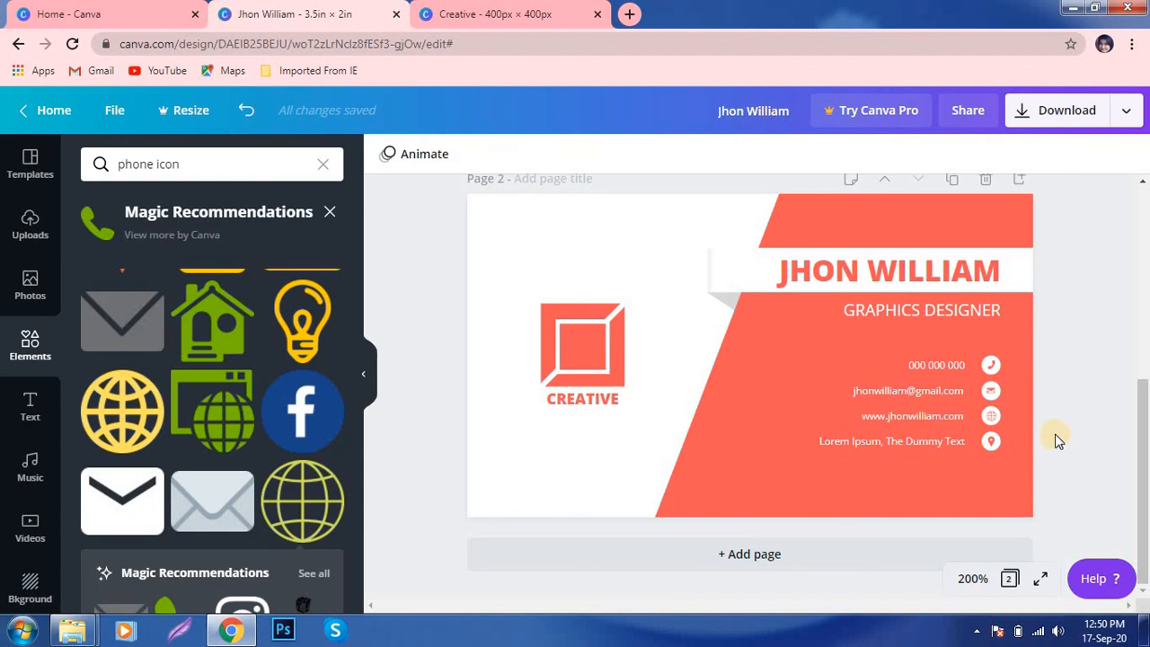
scroll(1056, 440, up, 2)
scroll(1055, 440, down, 2)
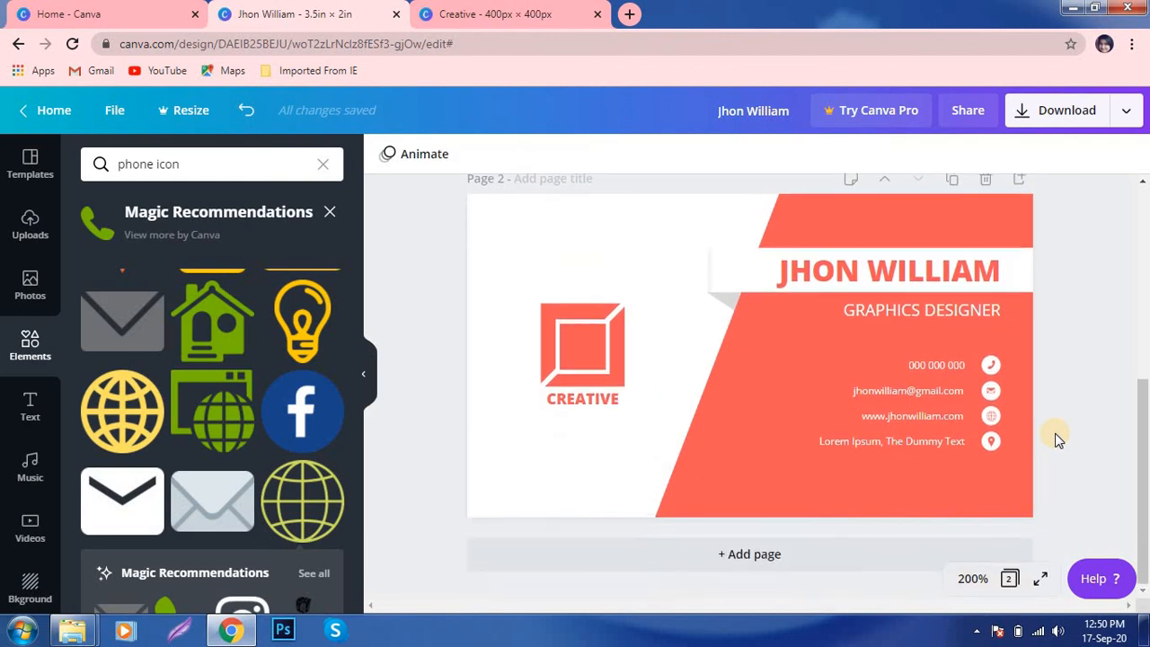